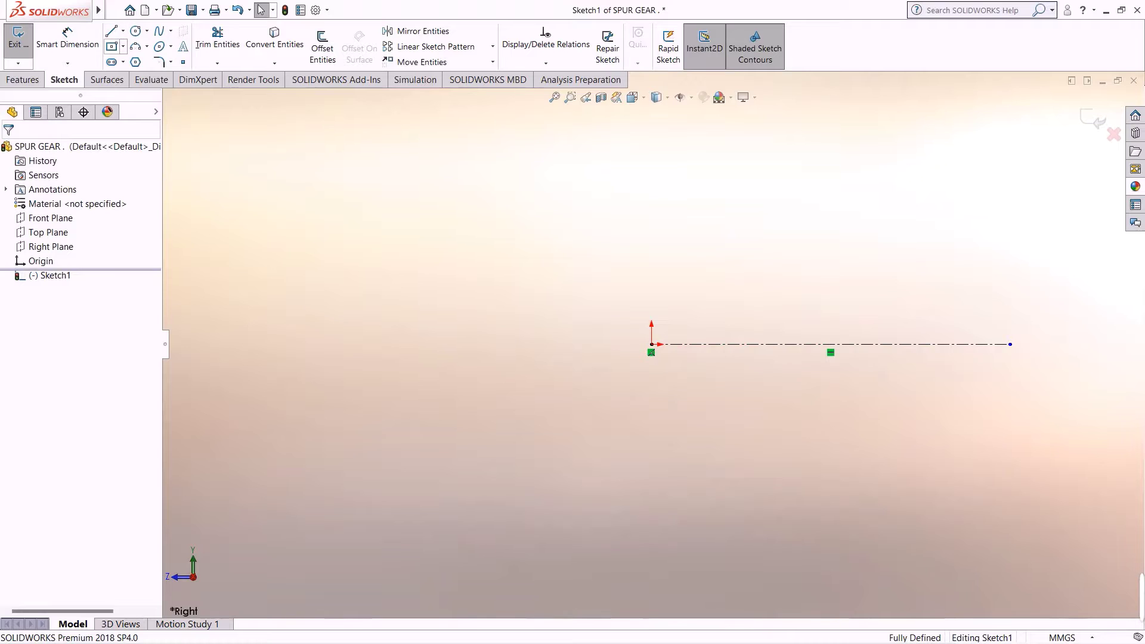
# Step: Draw the profile's left, stepped lower and right edges above the centerline, with the left edge about 15.5 mm and the right about 27 mm
pyautogui.click(123, 30)
pyautogui.click(111, 30)
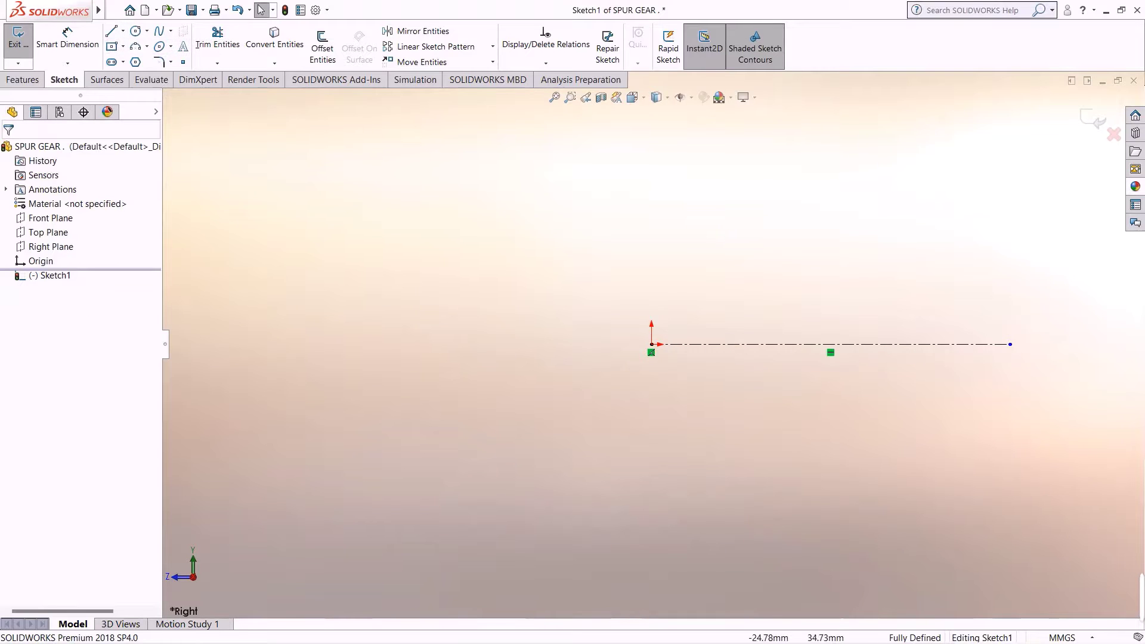
pyautogui.click(111, 31)
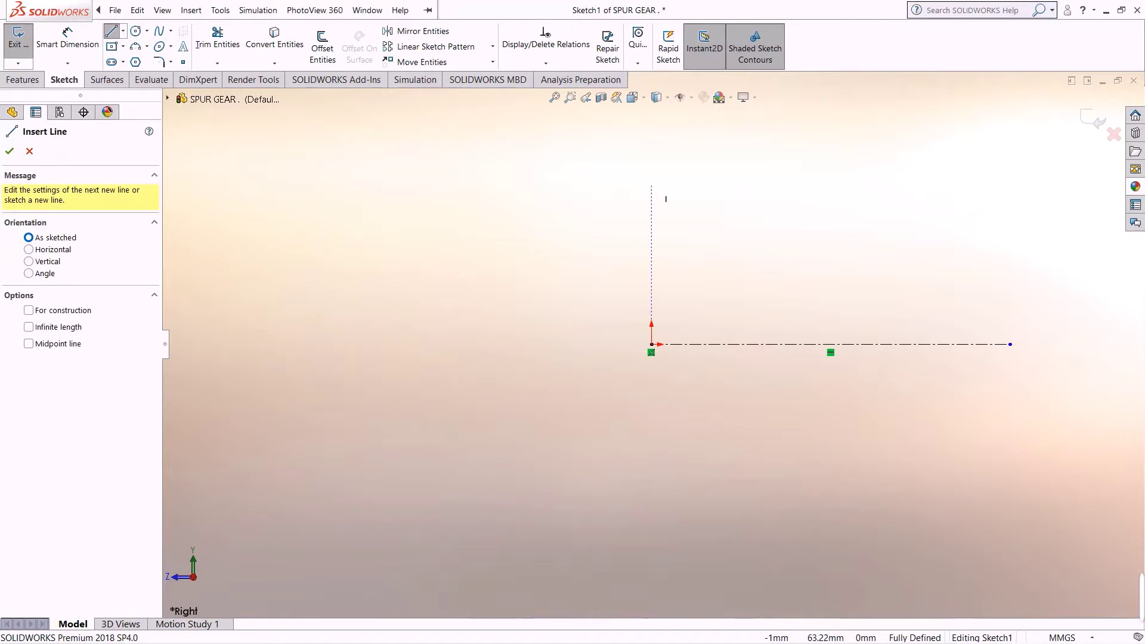
pyautogui.click(651, 182)
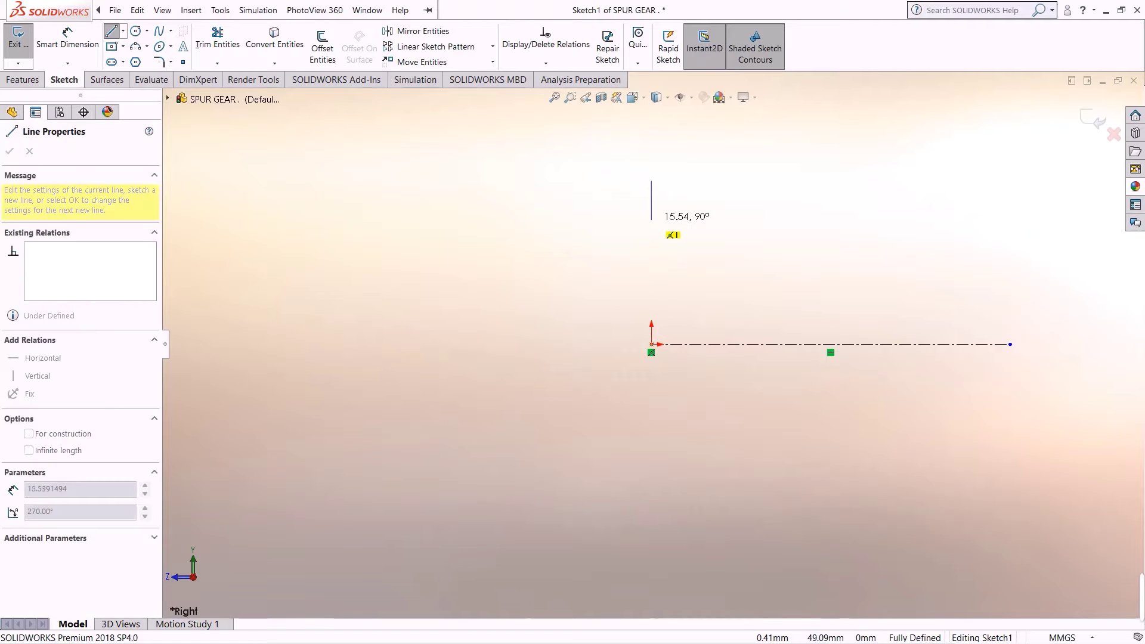
pyautogui.click(651, 220)
pyautogui.click(741, 220)
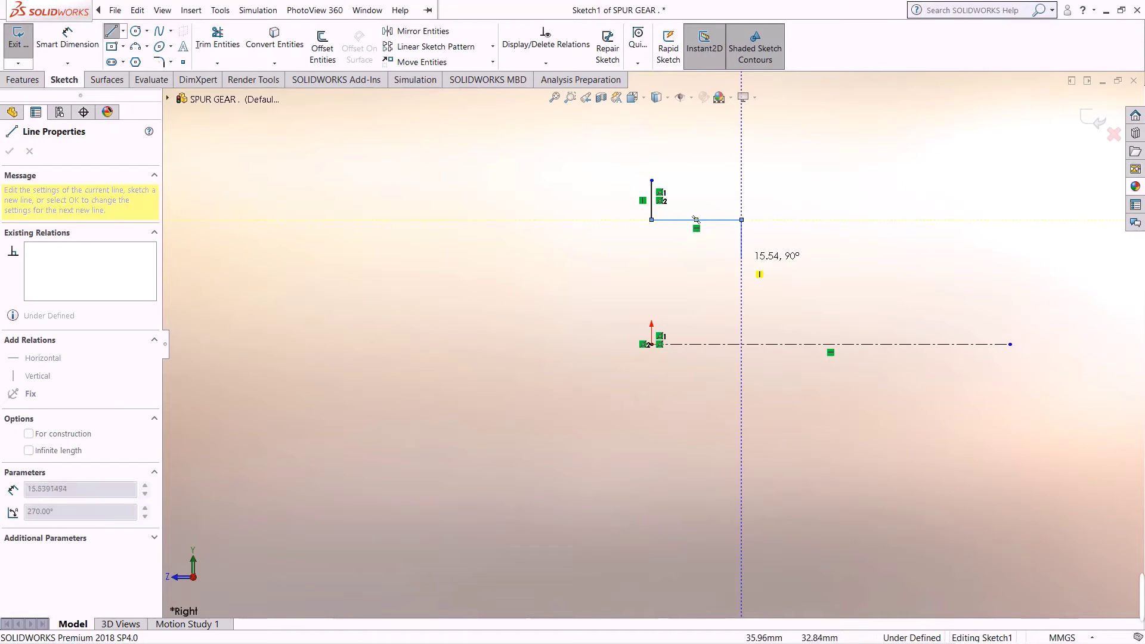
pyautogui.click(741, 291)
pyautogui.click(926, 291)
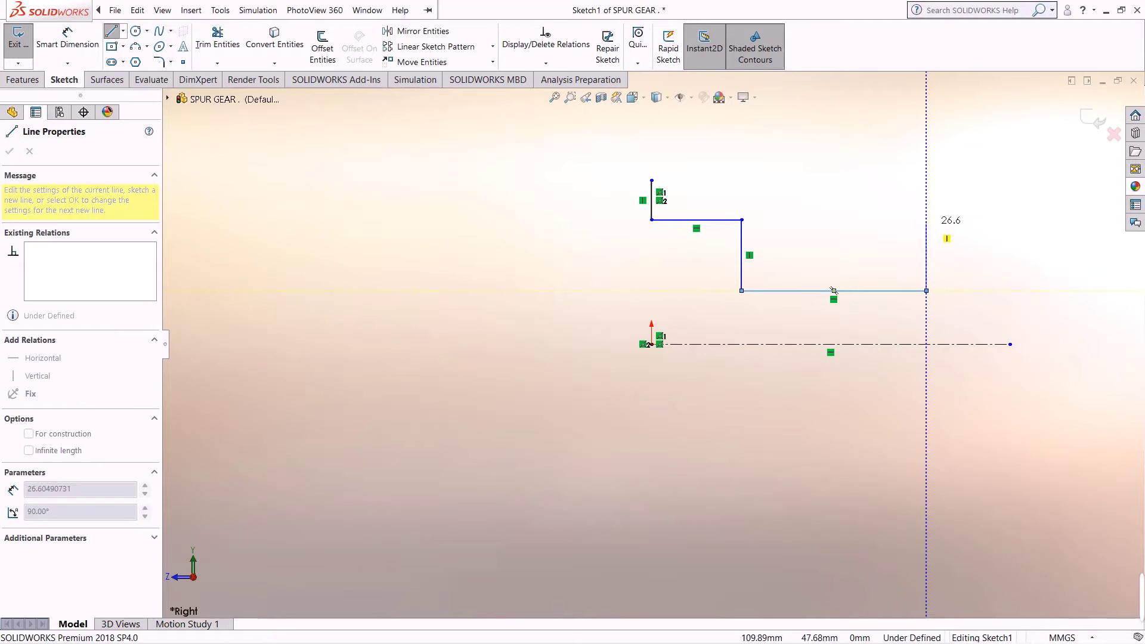
pyautogui.click(926, 223)
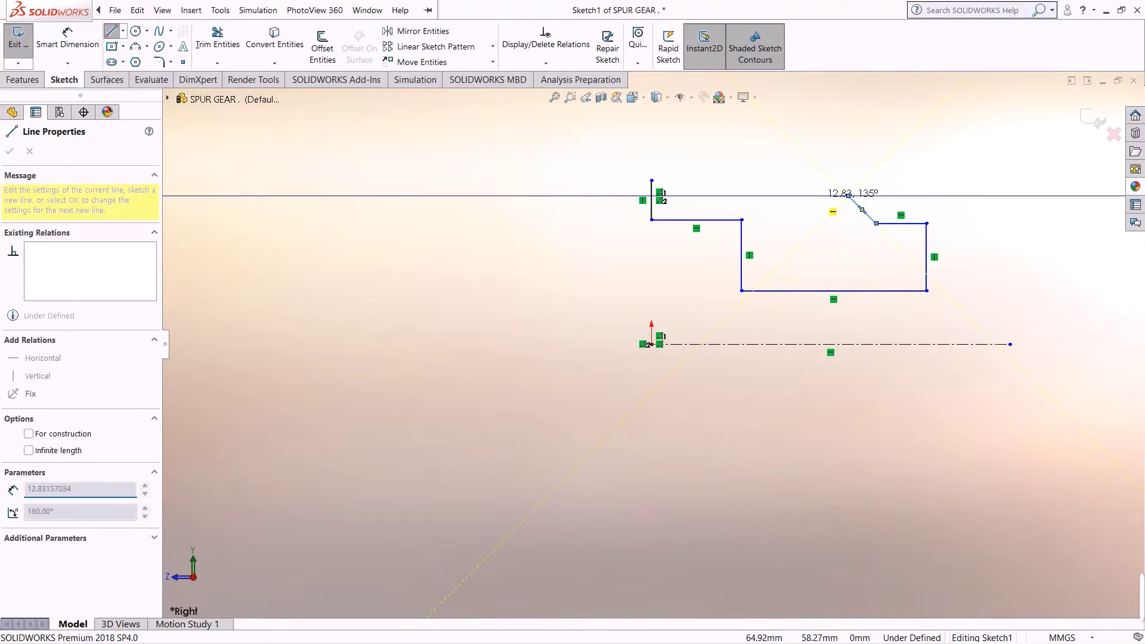
# Step: Close the profile with an upper outline containing two sloped transitions, horizontal shoulders and a rectangular groove, ending at the left edge's upper endpoint
pyautogui.click(848, 195)
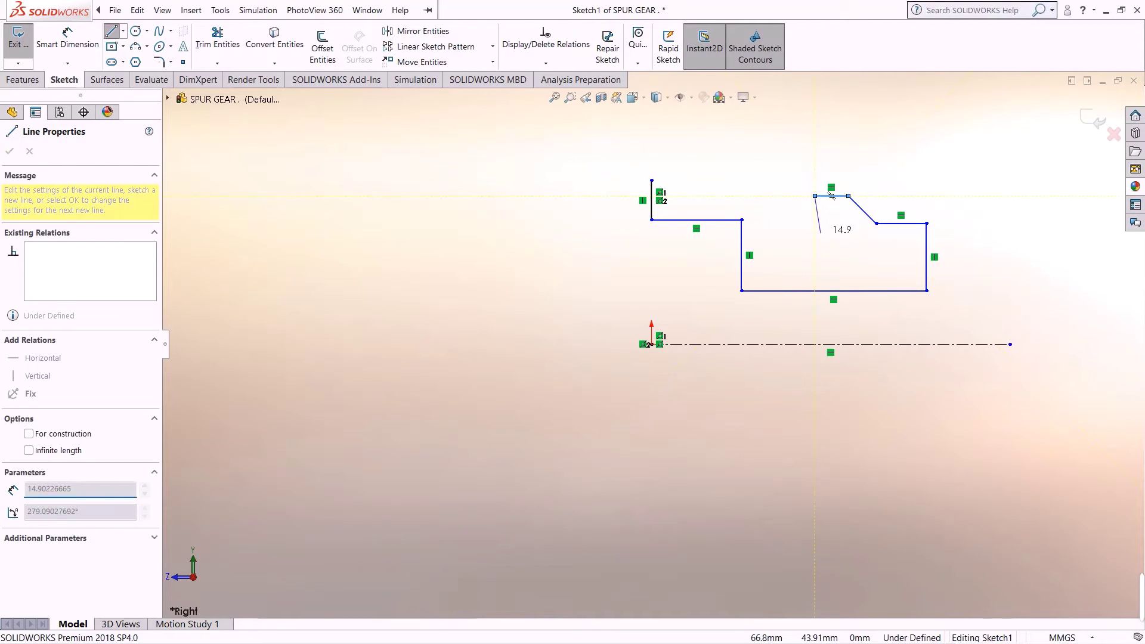
pyautogui.click(814, 195)
pyautogui.click(814, 242)
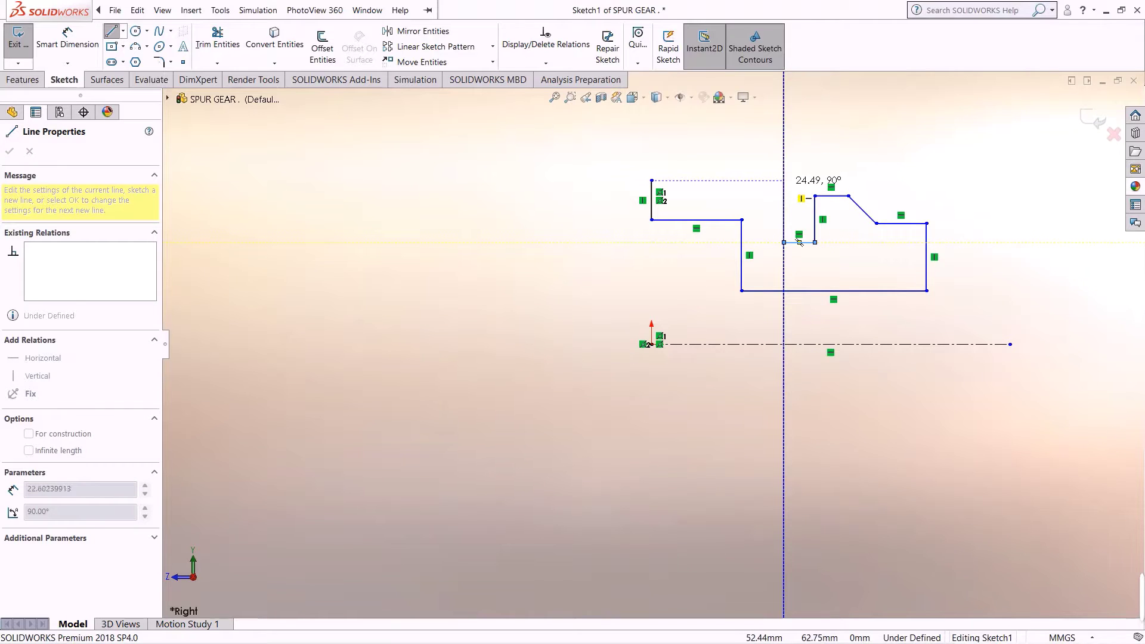
pyautogui.click(783, 242)
pyautogui.click(784, 195)
pyautogui.click(741, 195)
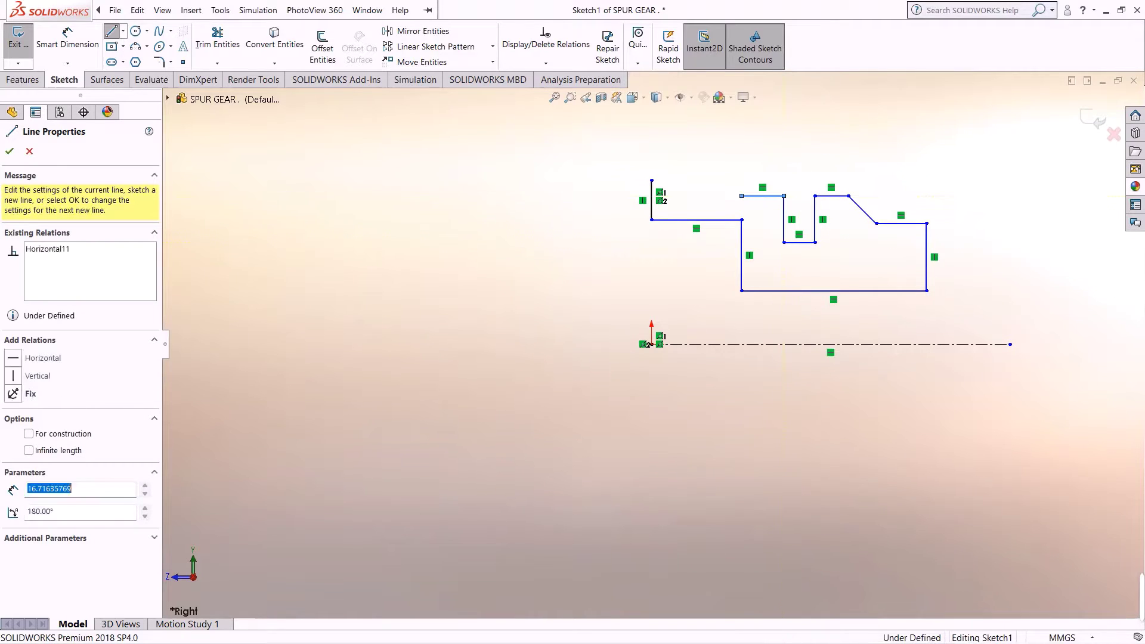
pyautogui.click(733, 180)
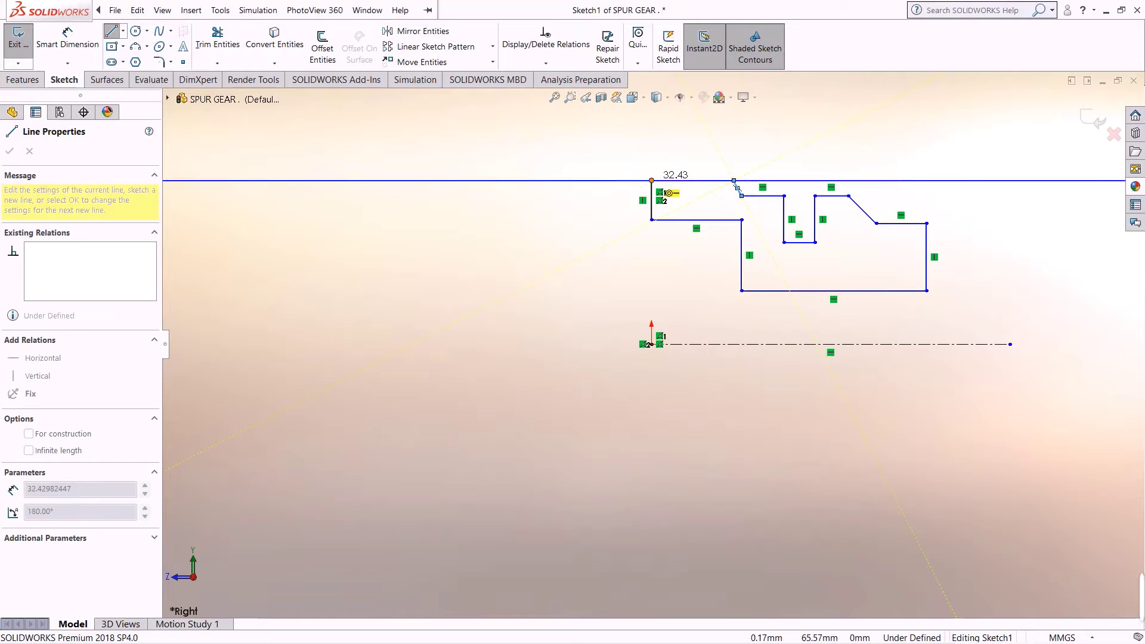
pyautogui.click(651, 180)
# Step: Dimension the vertical distance from the origin to the left edge's lower corner as 31 mm
pyautogui.click(67, 39)
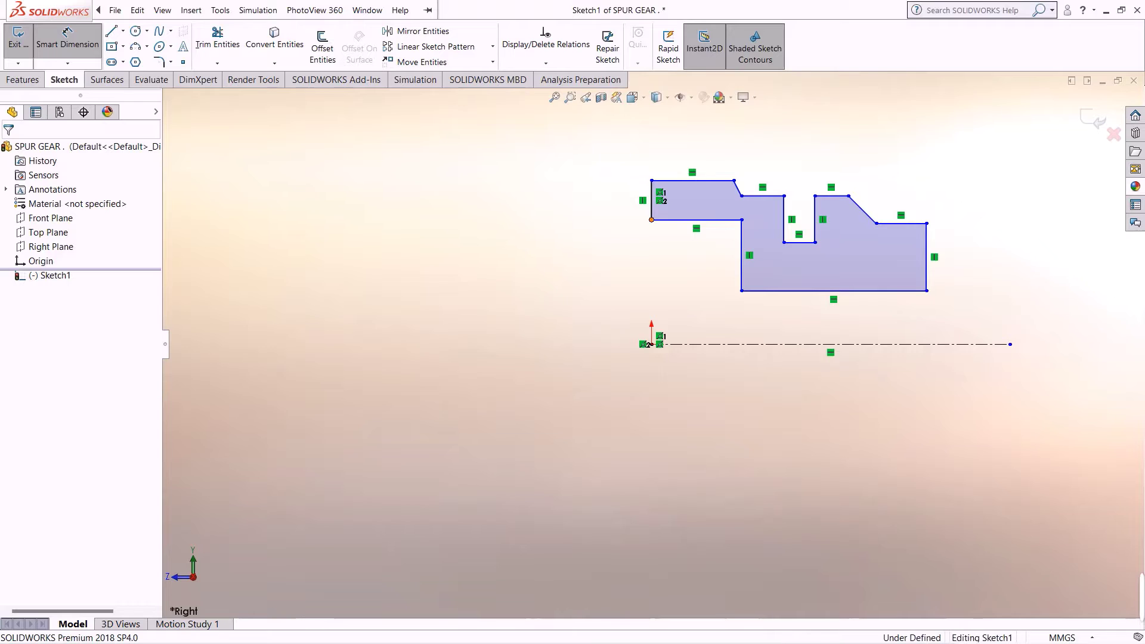
pyautogui.click(651, 219)
pyautogui.click(651, 344)
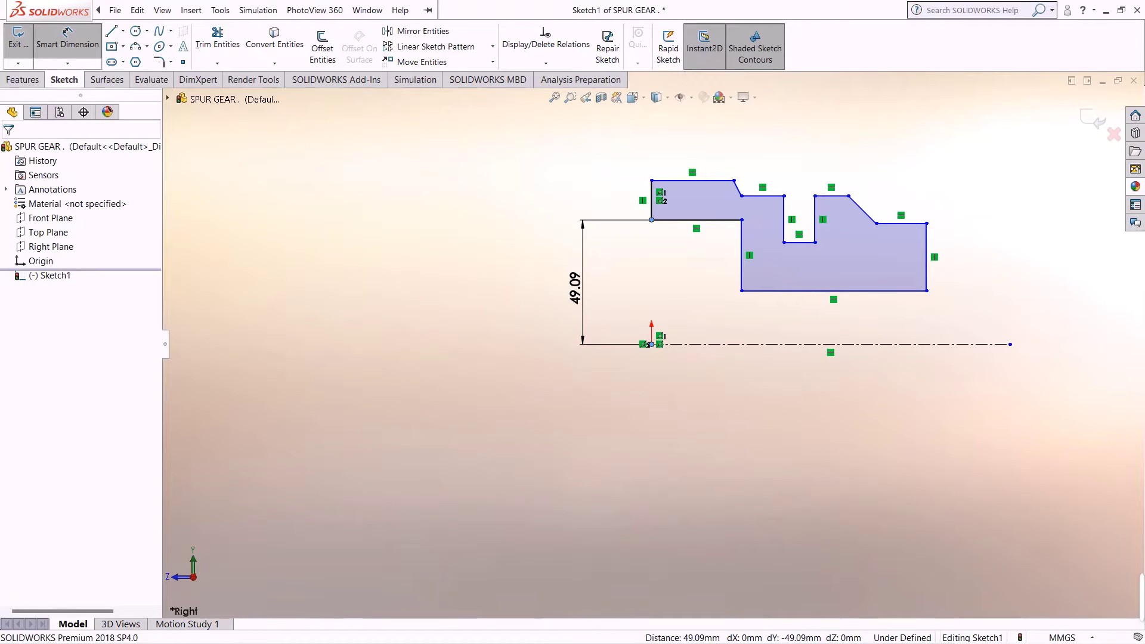
pyautogui.click(574, 288)
pyautogui.write('31')
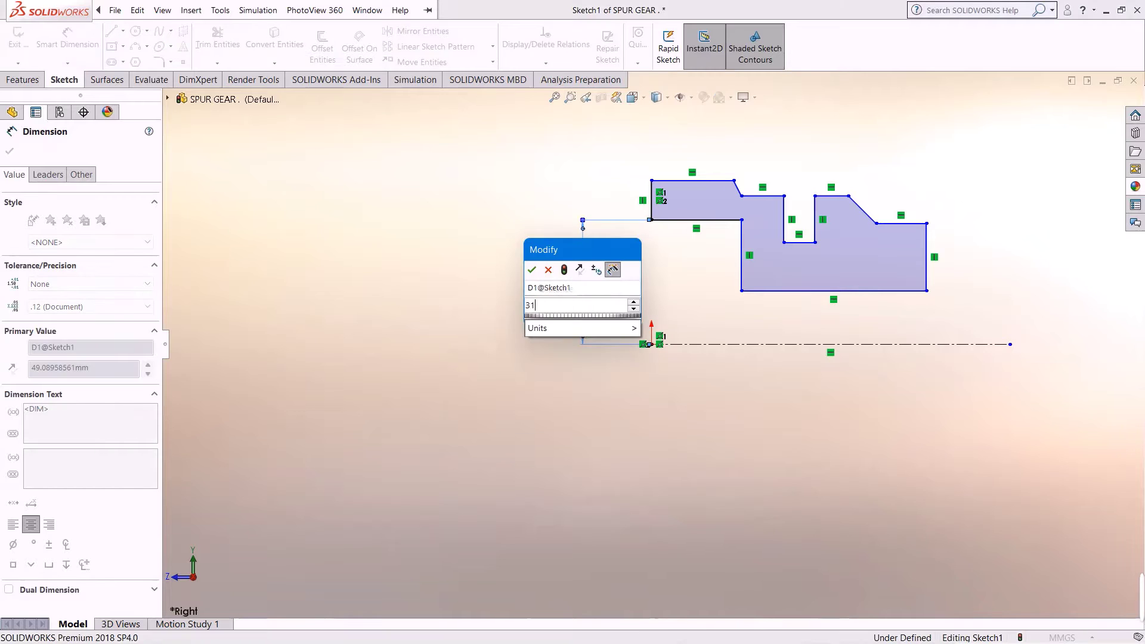
pyautogui.press('Return')
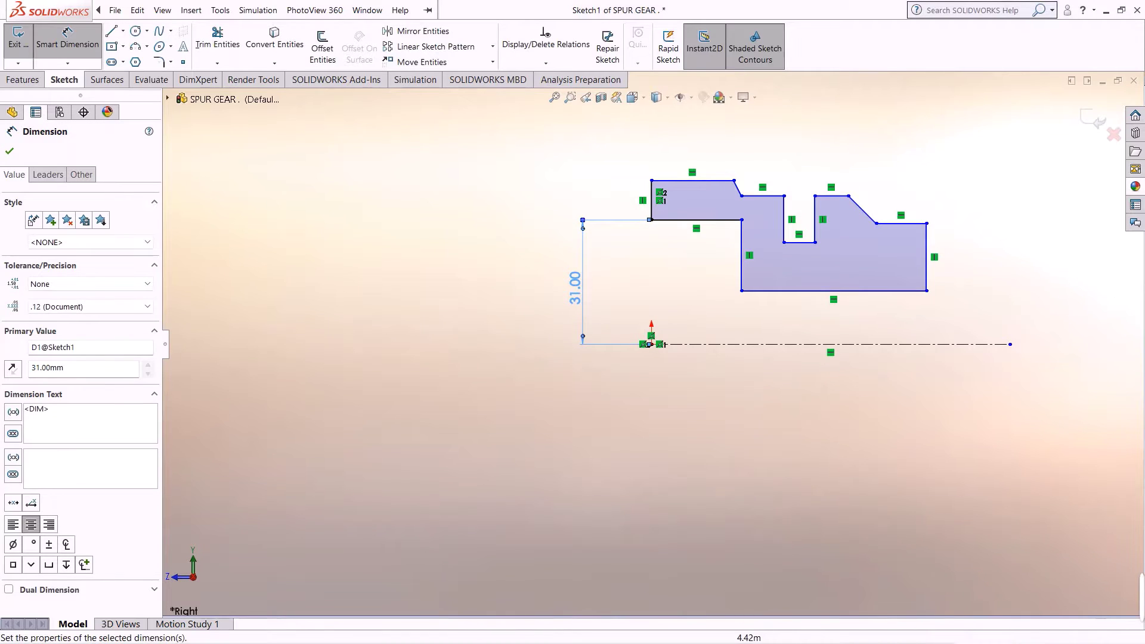
# Step: Dimension the distance from the centerline to the profile's highest horizontal edge at its left end as 34 mm
pyautogui.click(692, 180)
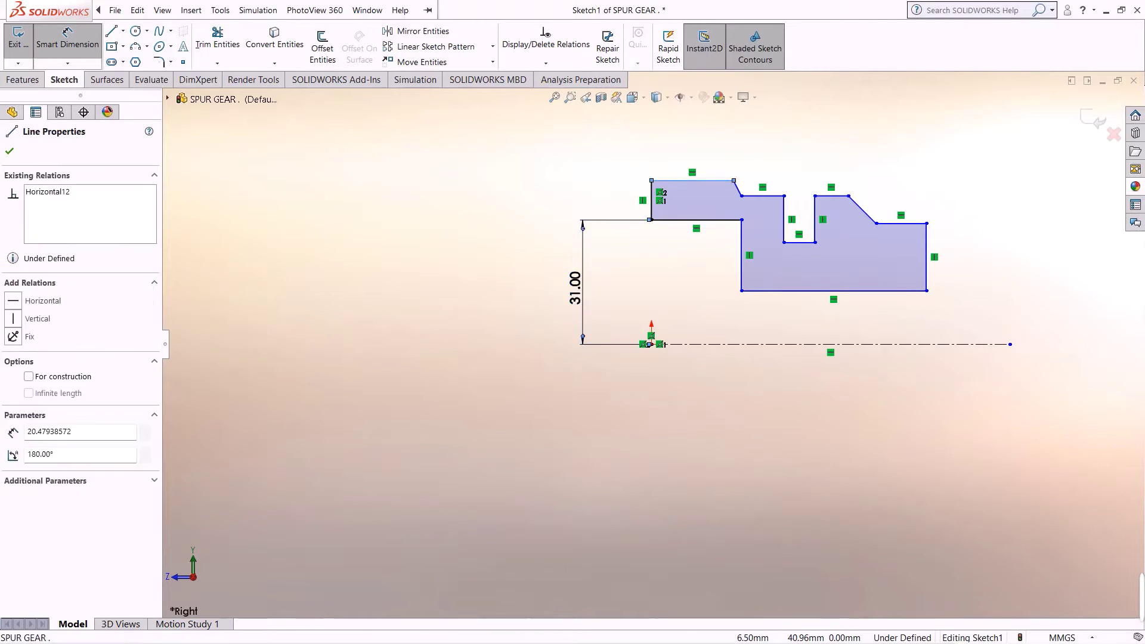
pyautogui.click(829, 344)
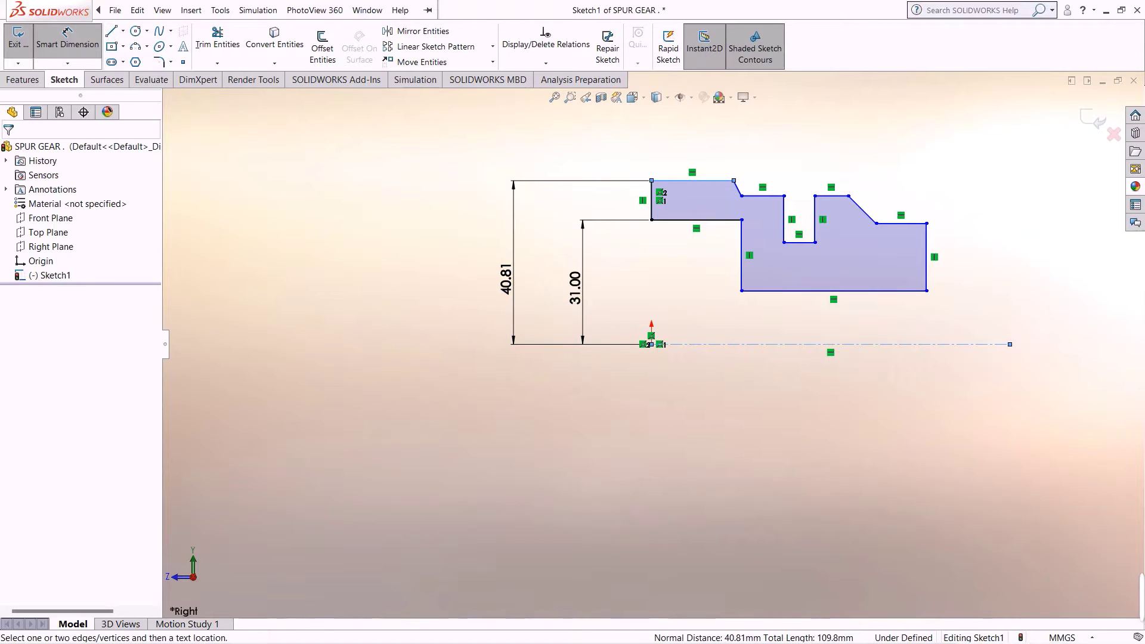
pyautogui.click(505, 280)
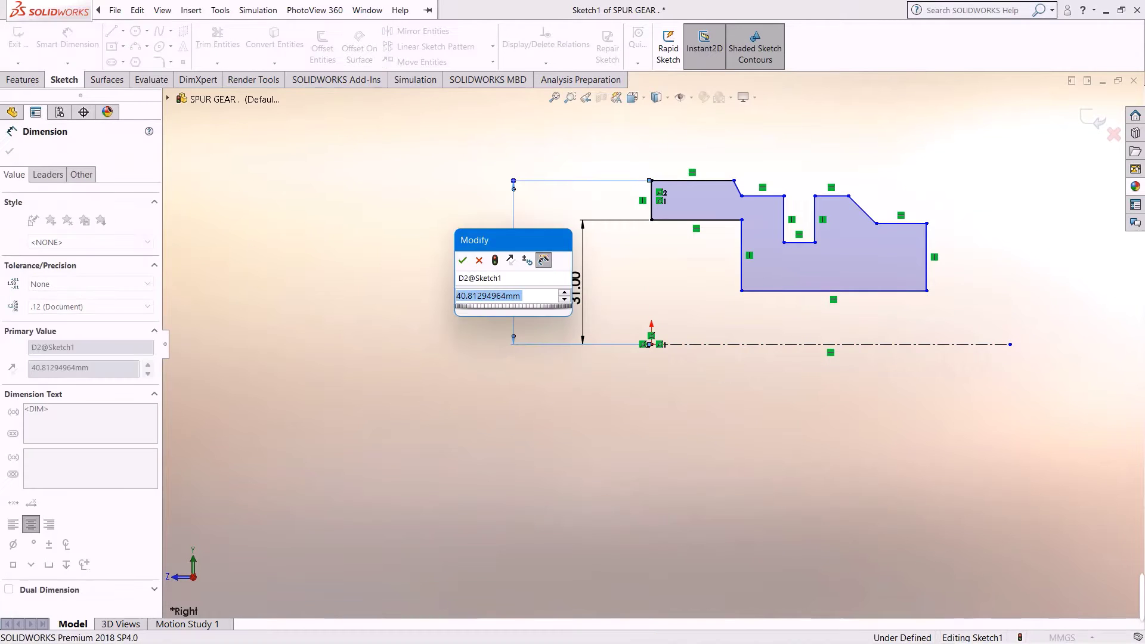
pyautogui.write('54')
pyautogui.press('Return')
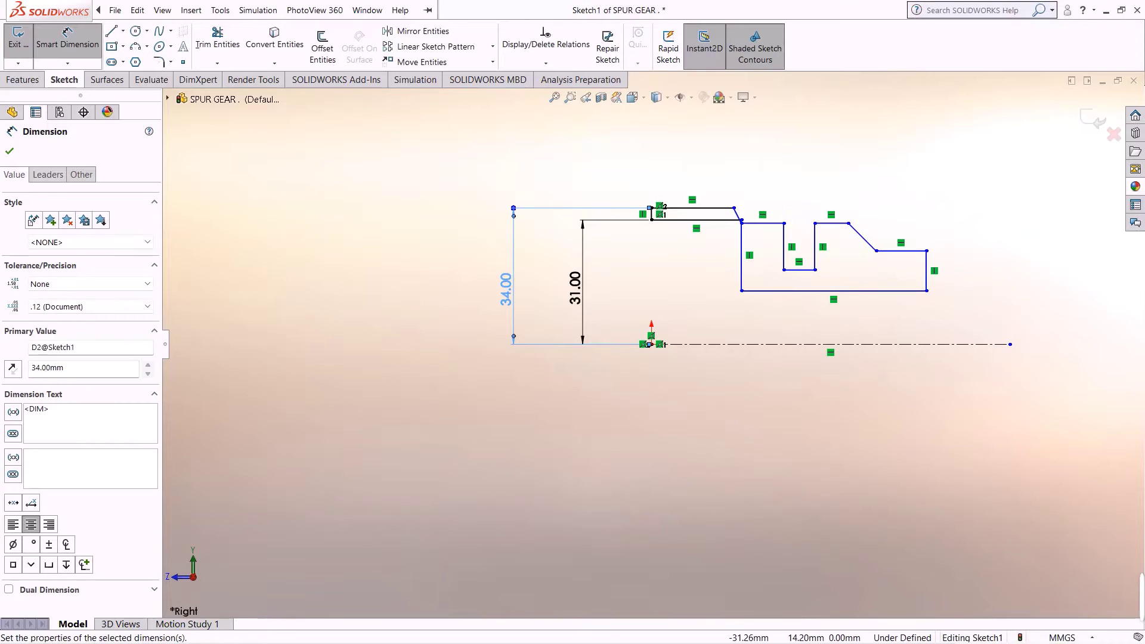
# Step: Dimension the shoulder just left of the groove at 32.5 mm from the centerline
pyautogui.scroll(-3, 739, 236)
pyautogui.scroll(2, 739, 235)
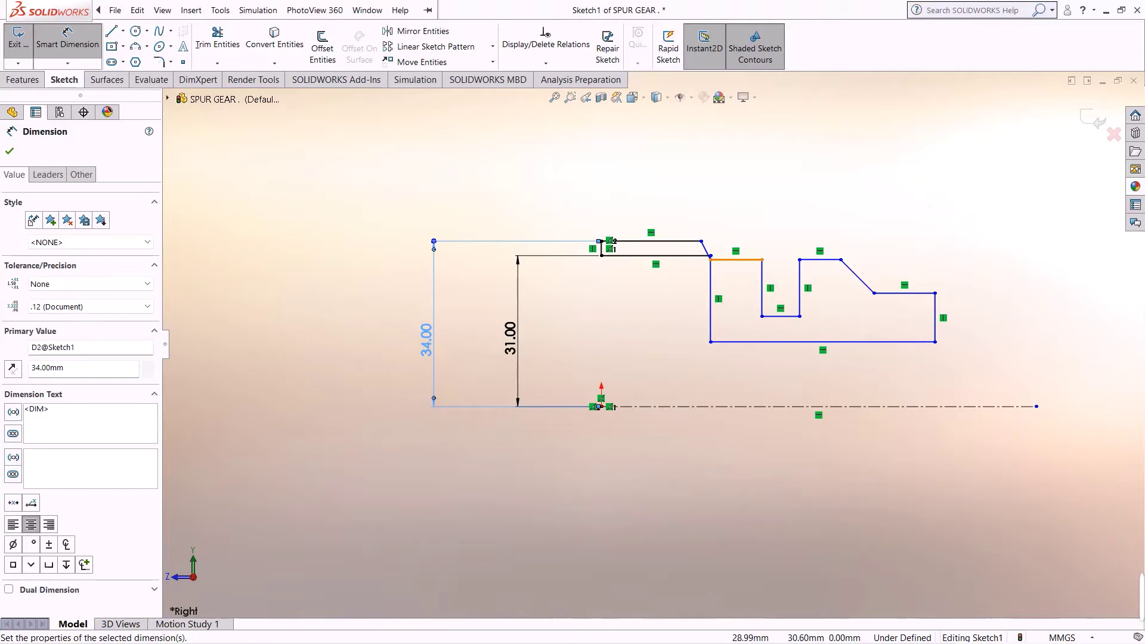
pyautogui.click(735, 260)
pyautogui.click(709, 407)
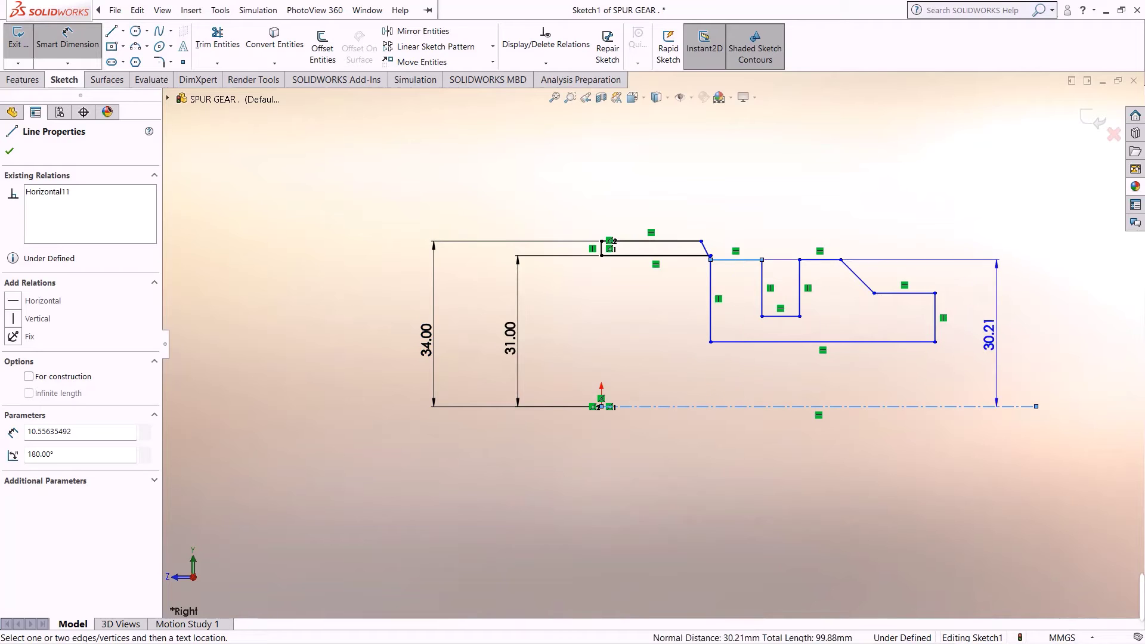
pyautogui.click(997, 334)
pyautogui.write('32.5')
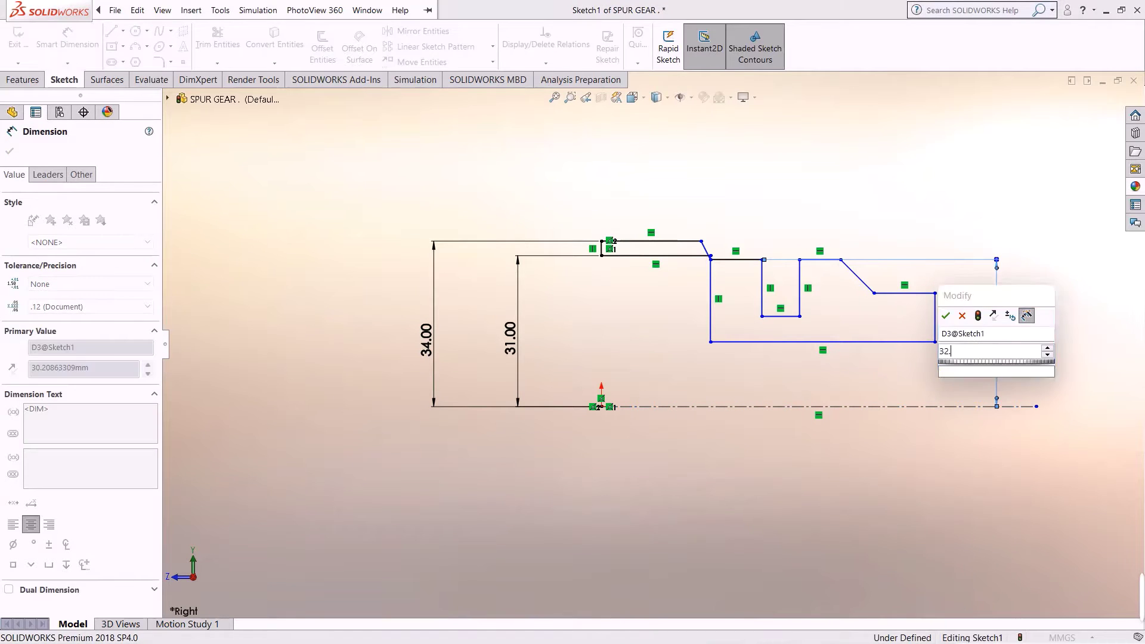
pyautogui.press('Return')
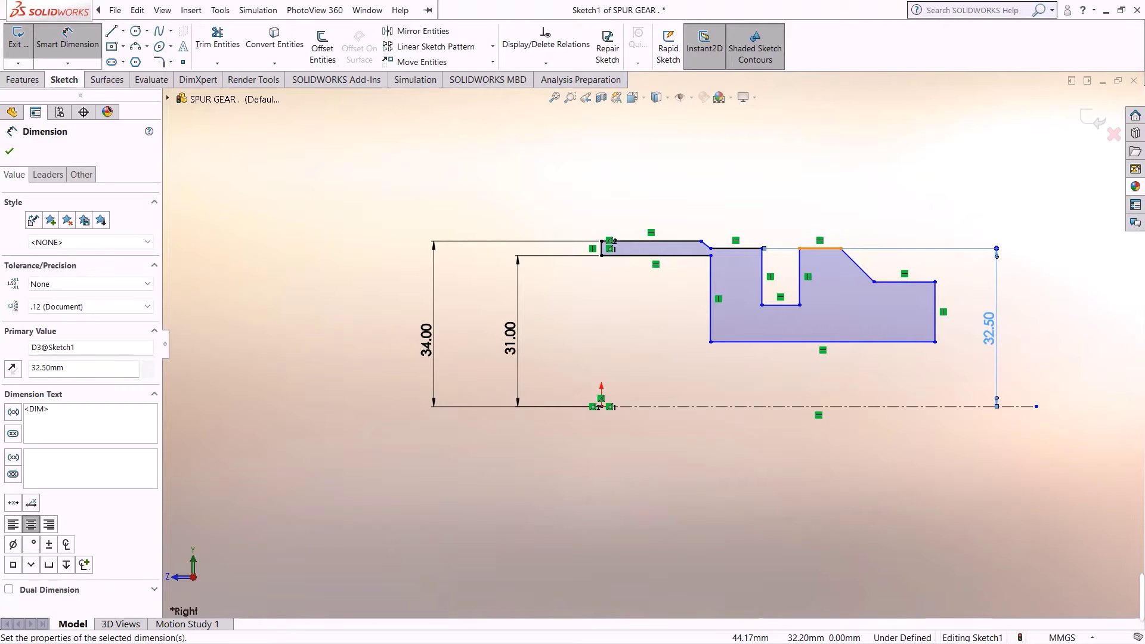
# Step: Dimension the shoulder just right of the groove at 31.5 mm from the centerline
pyautogui.click(820, 249)
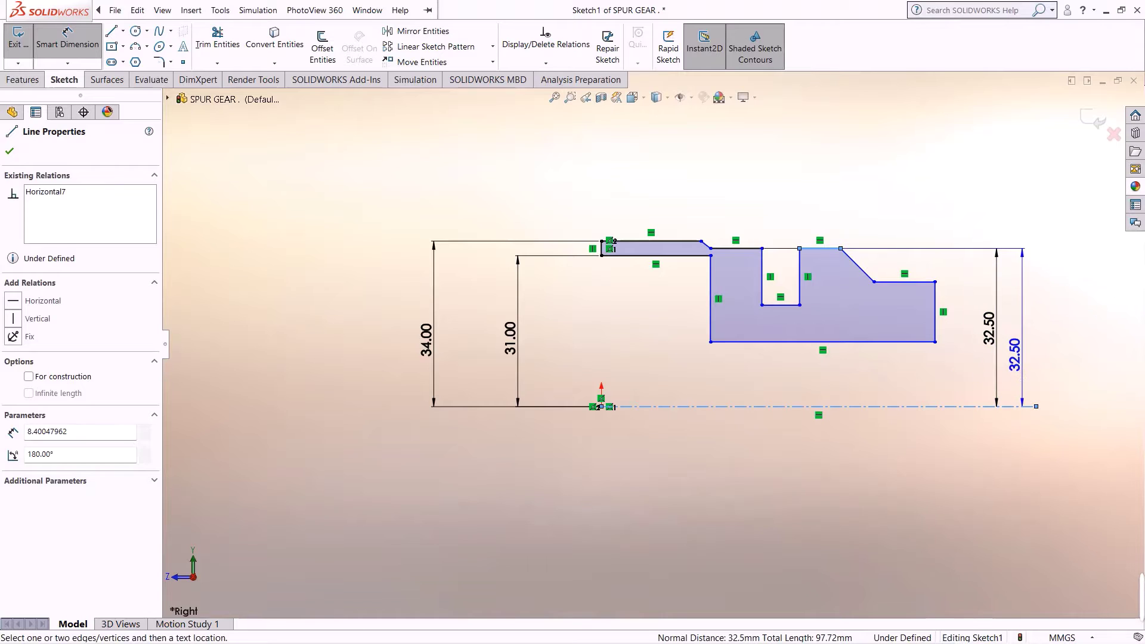
pyautogui.click(1015, 355)
pyautogui.write('31.5')
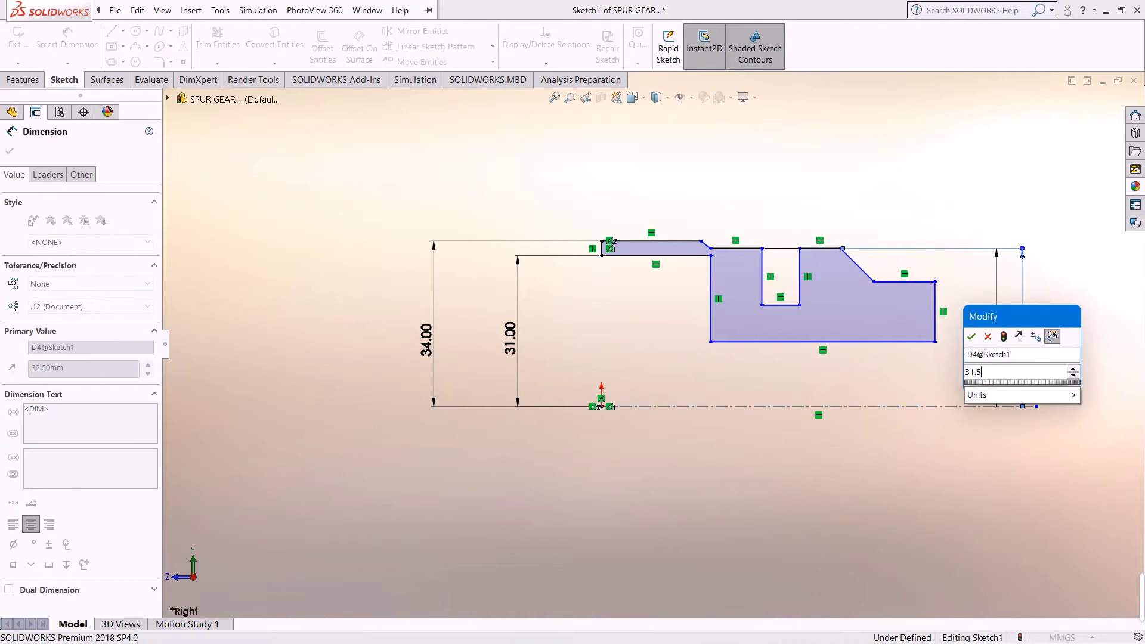
pyautogui.press('Return')
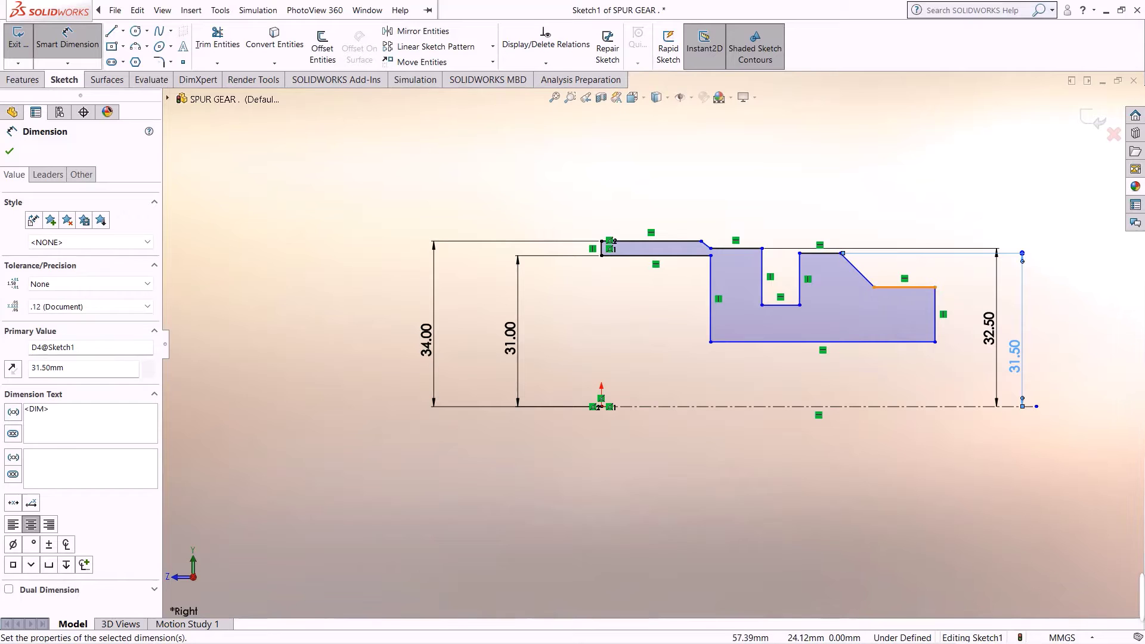
# Step: Dimension the groove floor at 27 mm from the centerline
pyautogui.click(780, 305)
pyautogui.click(778, 407)
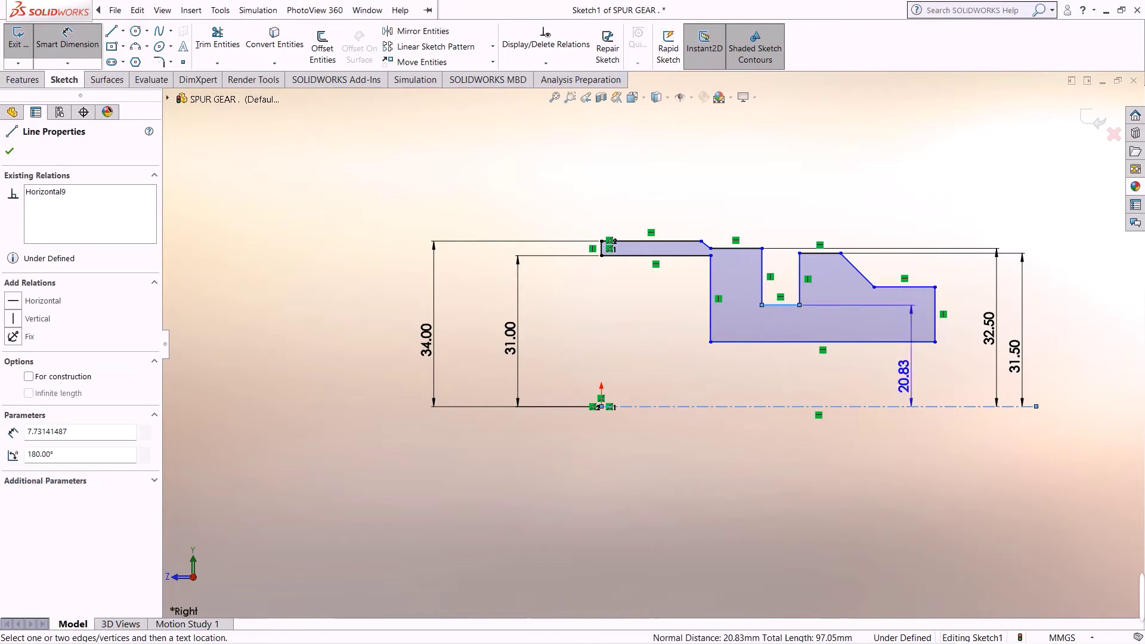
pyautogui.click(959, 357)
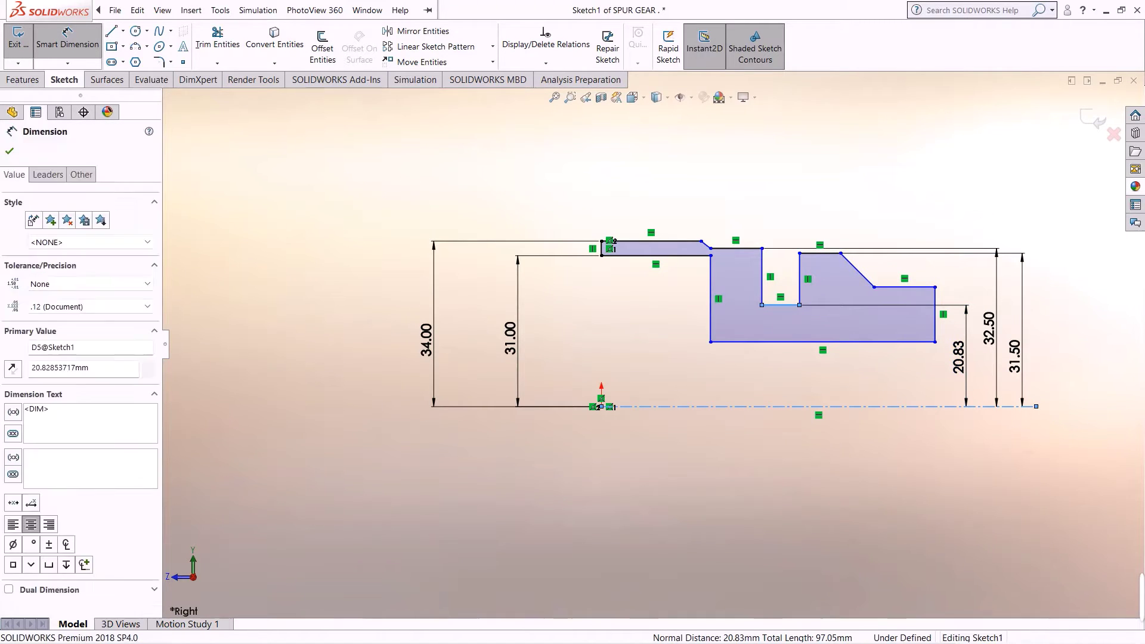
pyautogui.write('27')
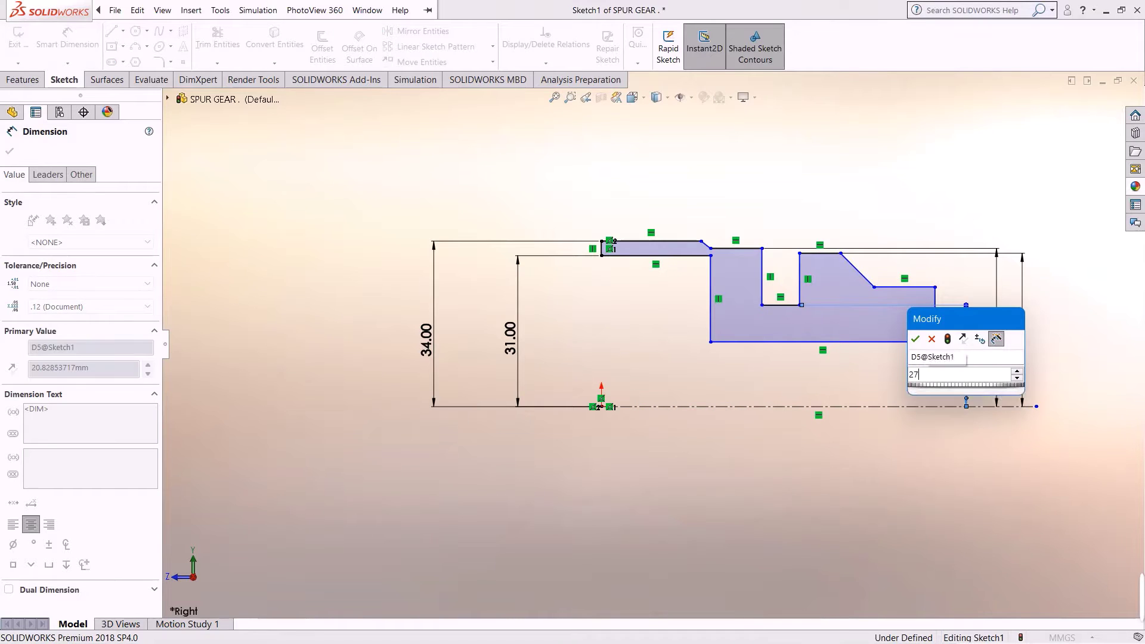
pyautogui.press('Return')
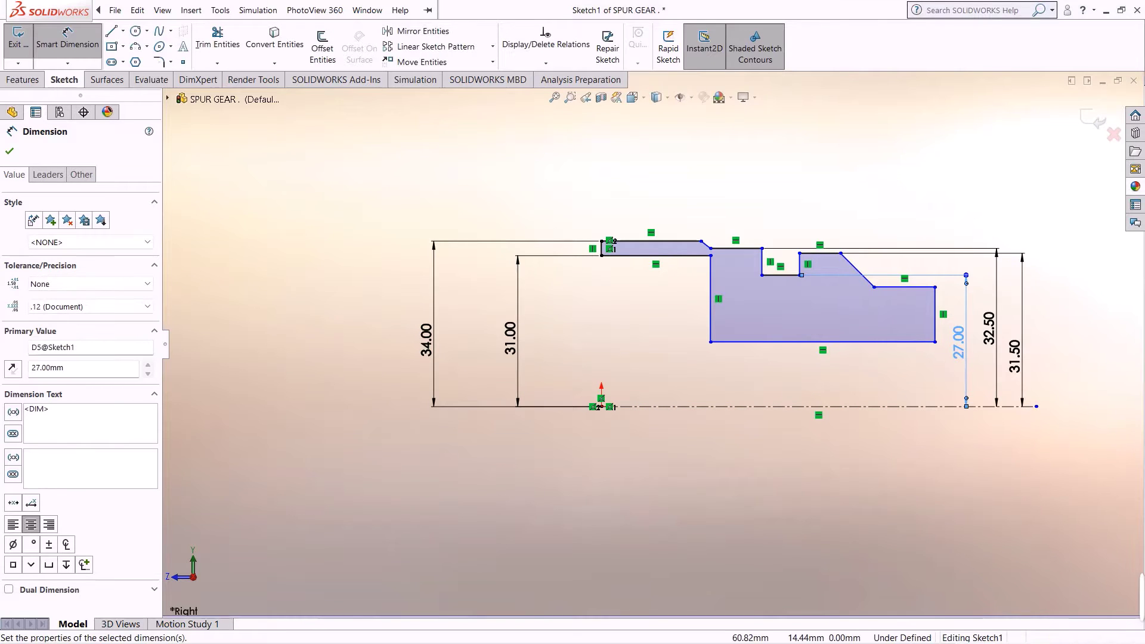
# Step: Dimension the upper horizontal edge at the profile's right end at 28 mm from the centerline
pyautogui.click(906, 286)
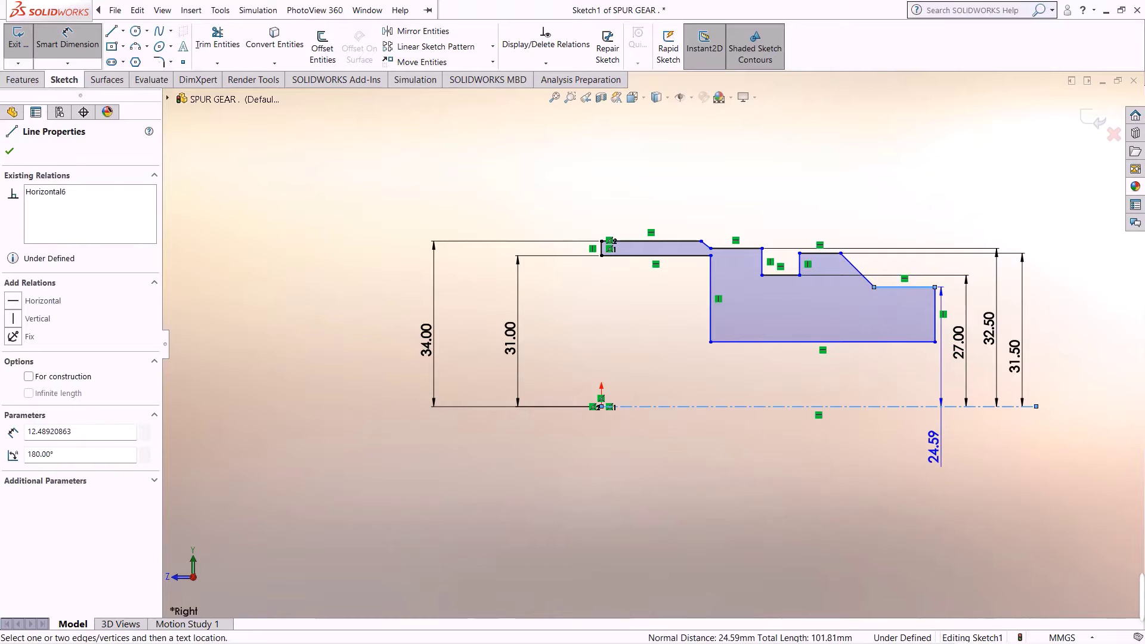
pyautogui.click(941, 447)
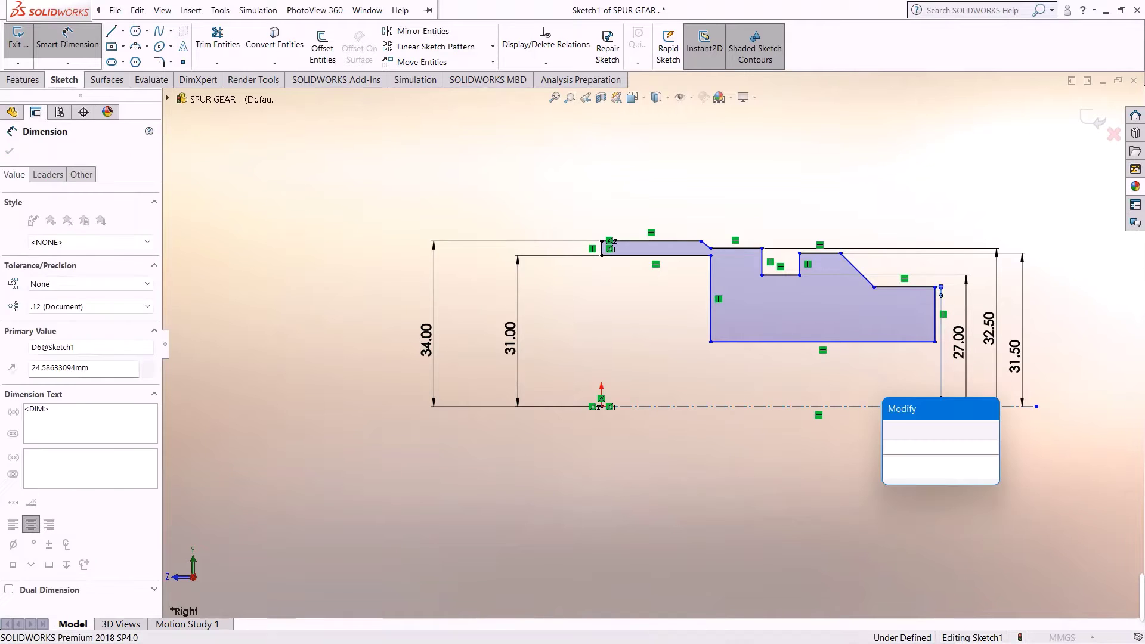
pyautogui.write('28')
pyautogui.press('Return')
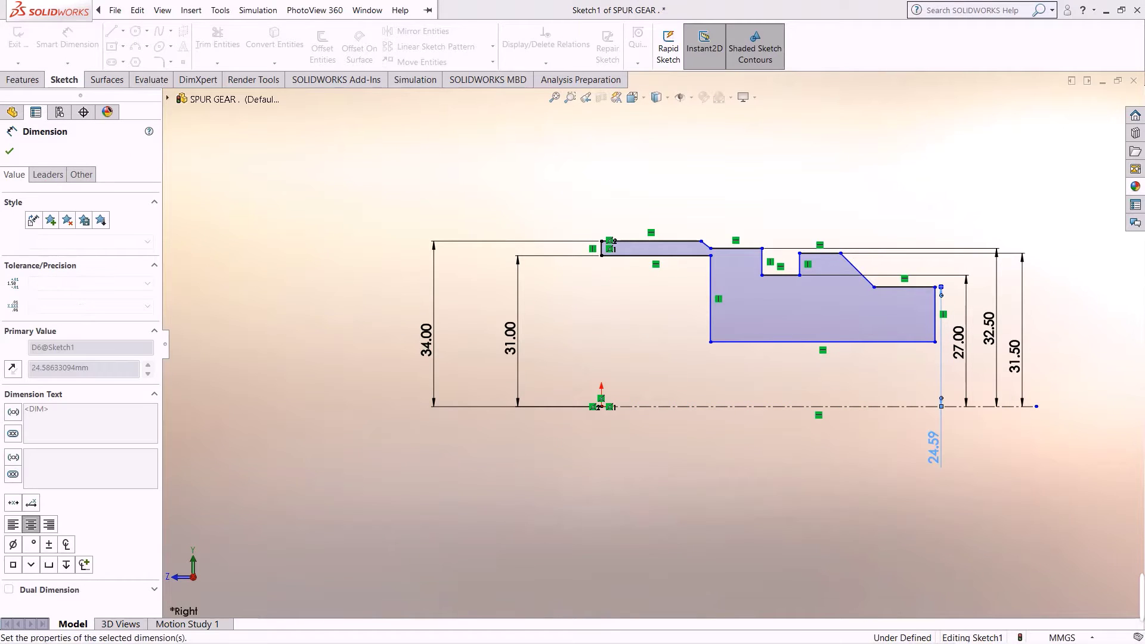
# Step: Dimension the profile's long lower horizontal edge at 19 mm from the centerline
pyautogui.scroll(-2, 912, 394)
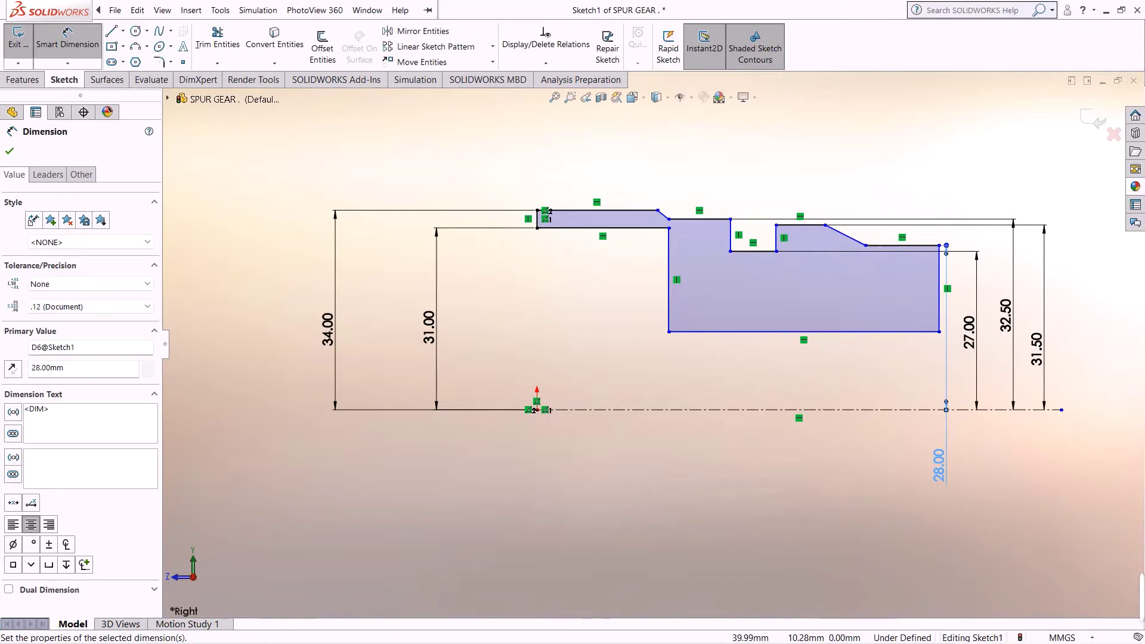
pyautogui.click(775, 332)
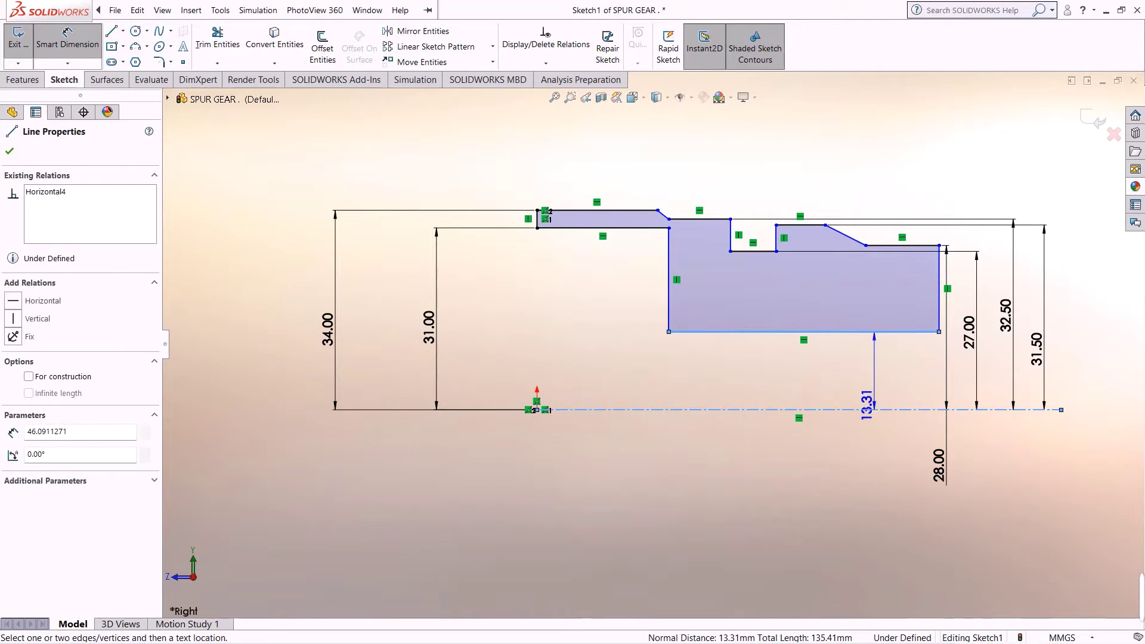
pyautogui.click(883, 382)
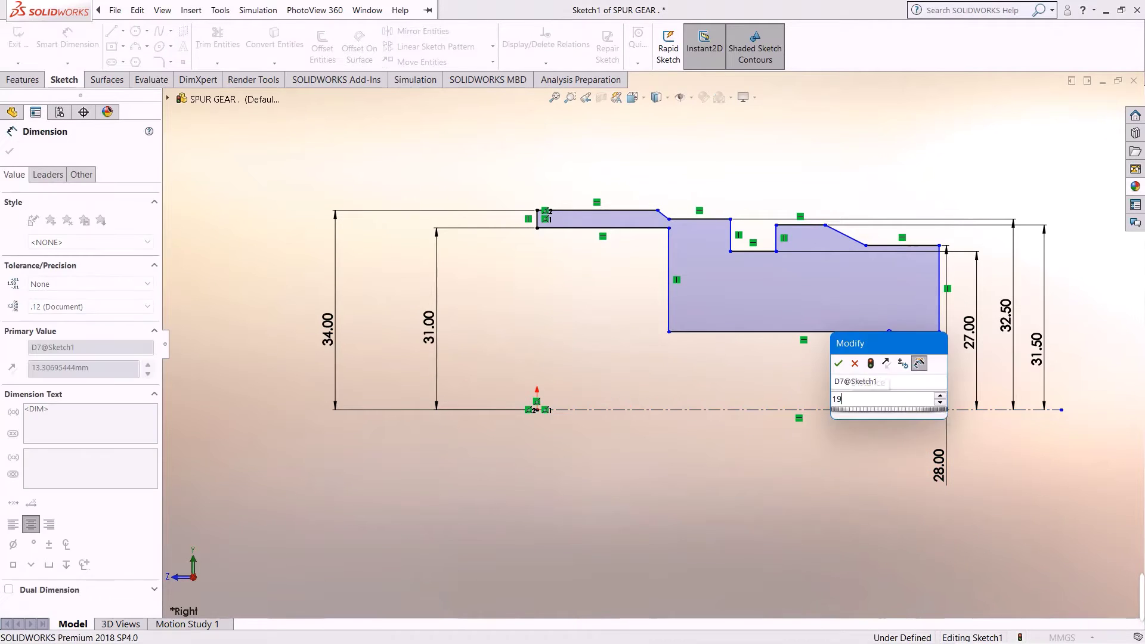
pyautogui.press('Return')
pyautogui.scroll(1, 888, 313)
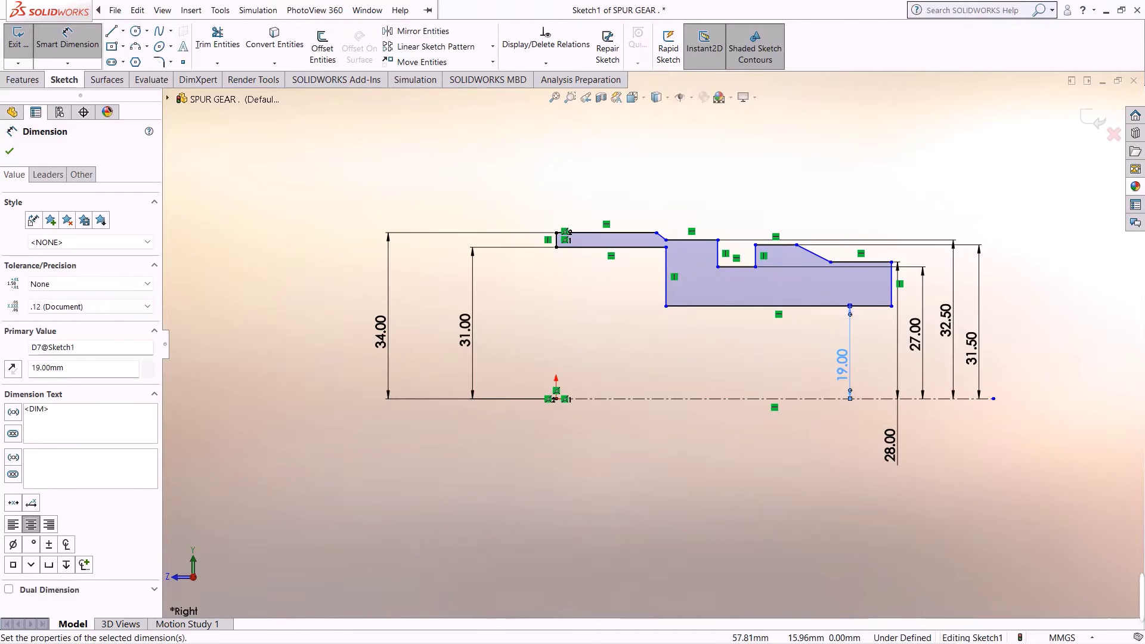
pyautogui.scroll(-1, 889, 313)
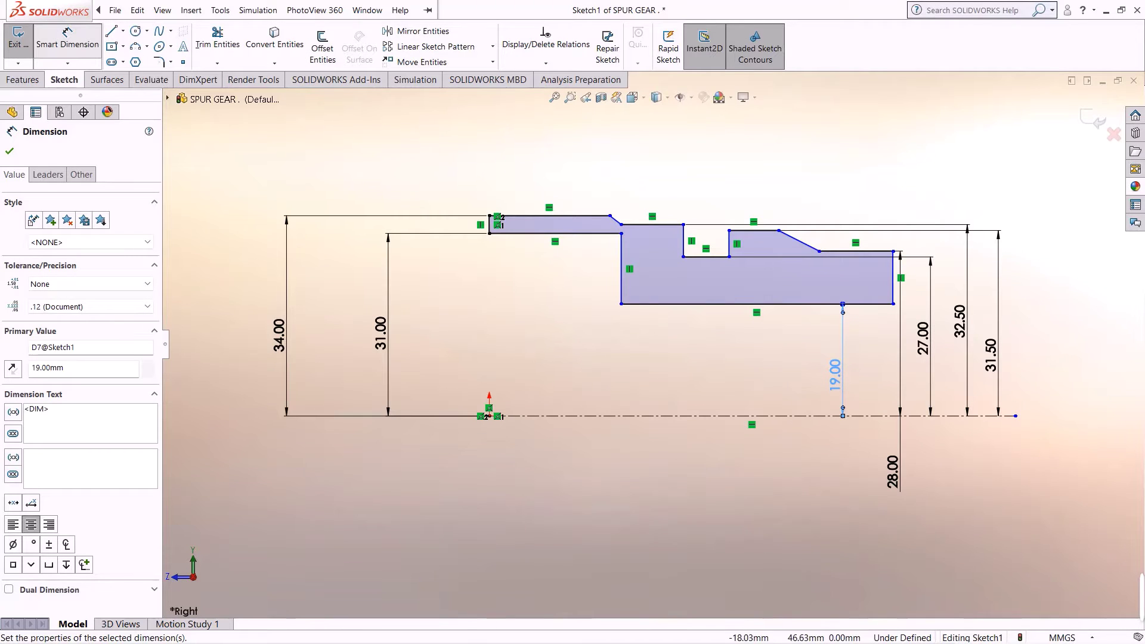
# Step: Add a vertical relation between the centerline's start point at the origin and the lower-left corner of the profile's thin rim
pyautogui.click(545, 63)
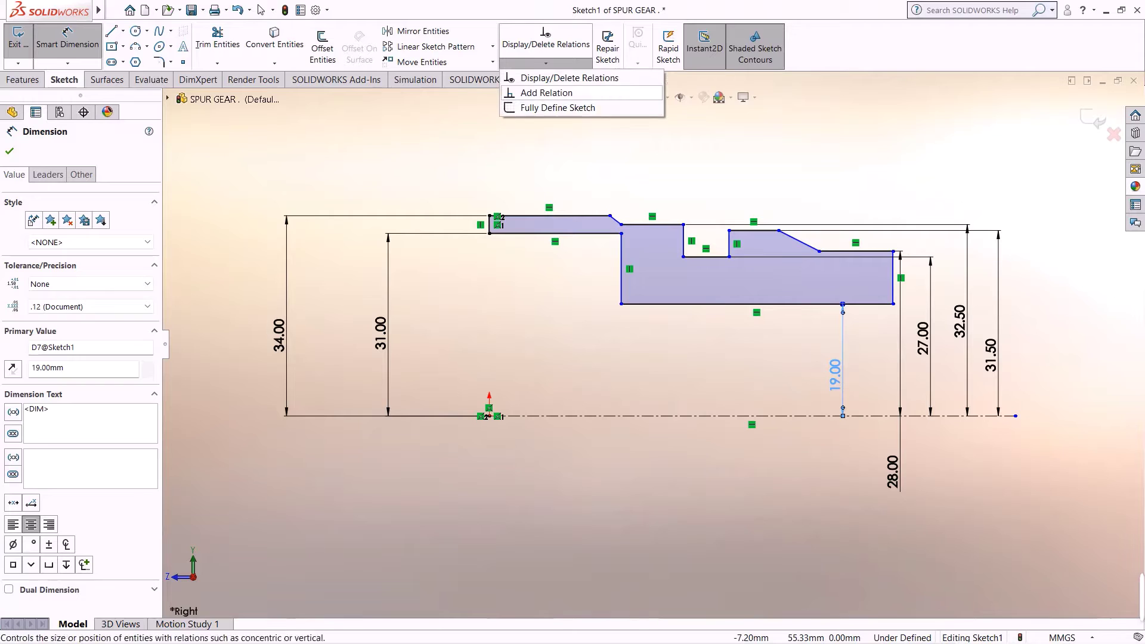
pyautogui.click(547, 93)
pyautogui.click(488, 415)
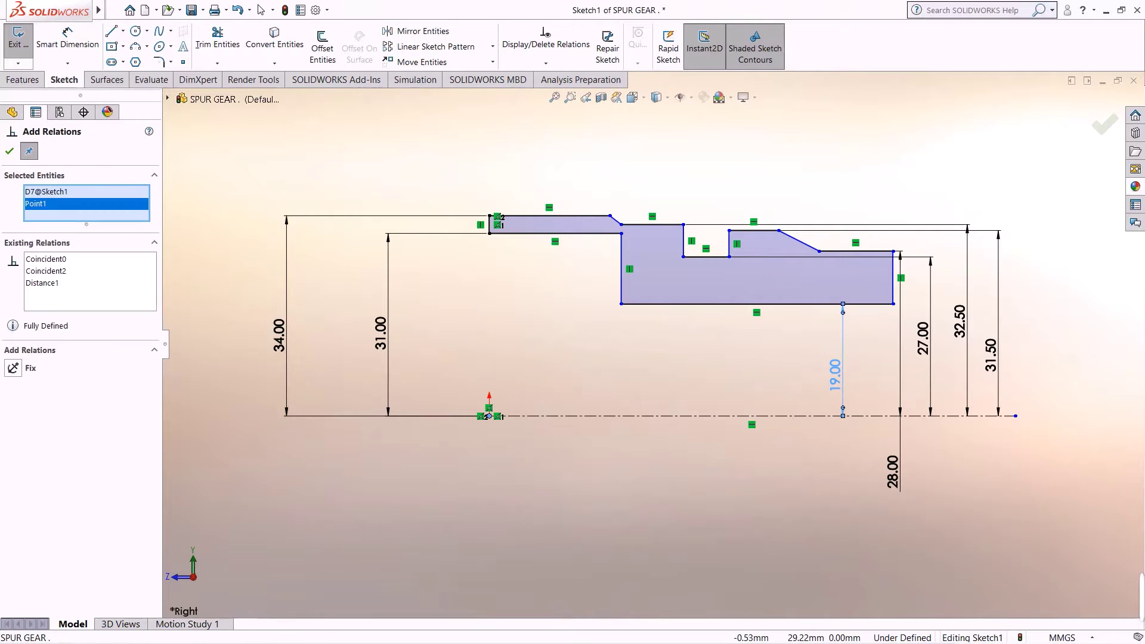
pyautogui.click(489, 233)
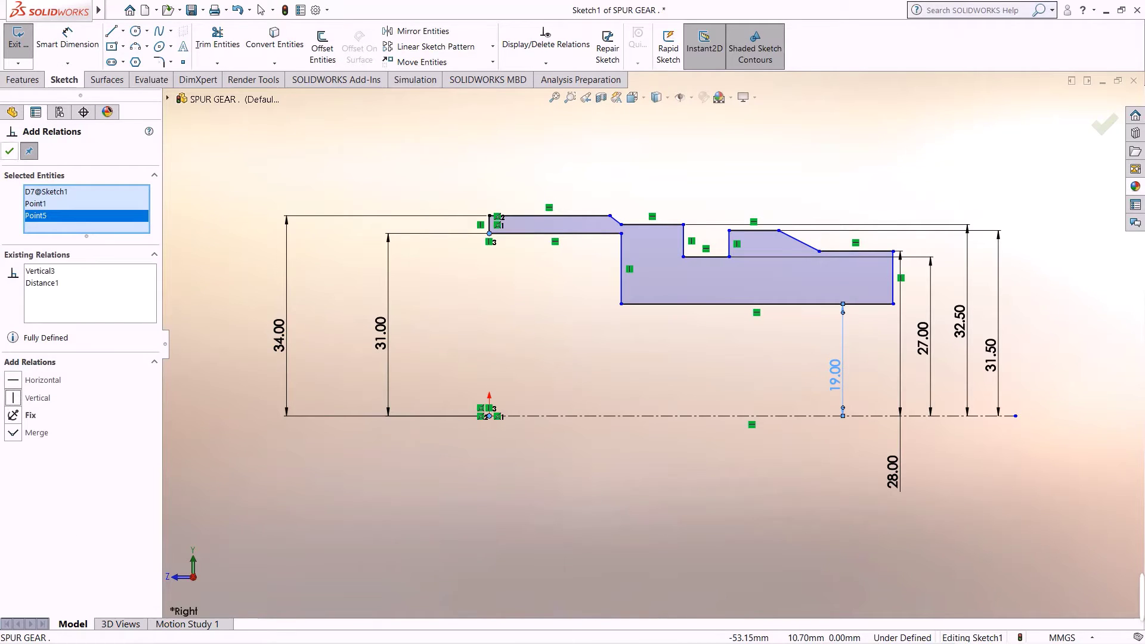
pyautogui.click(10, 151)
# Step: Dimension the horizontal distance from the origin to the inner vertical step edge as 12 mm
pyautogui.click(68, 39)
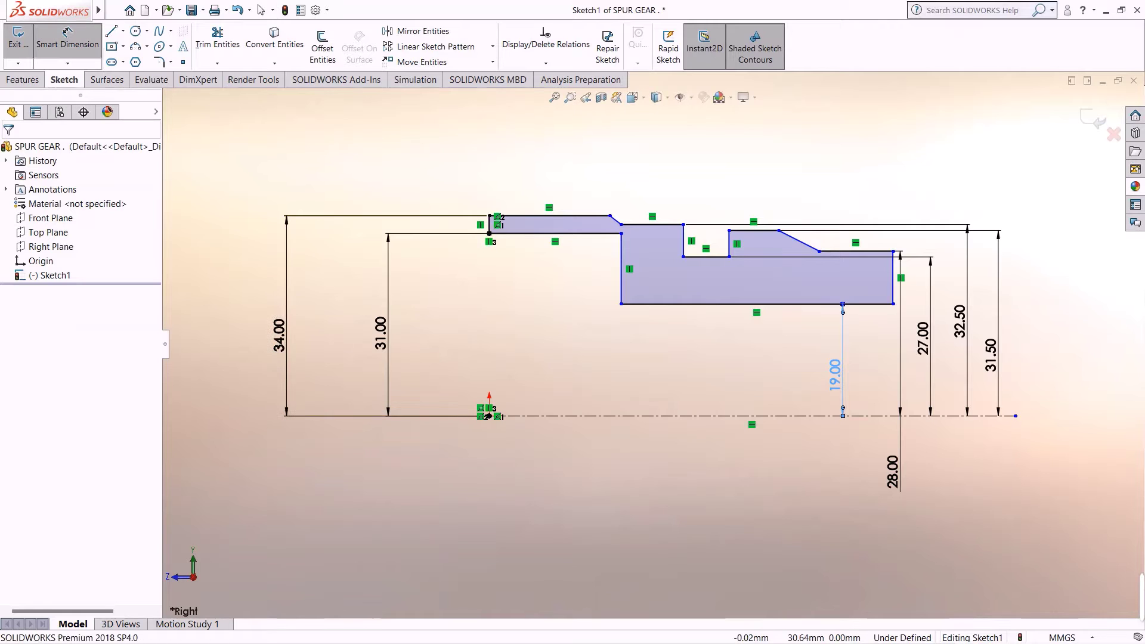
pyautogui.click(489, 416)
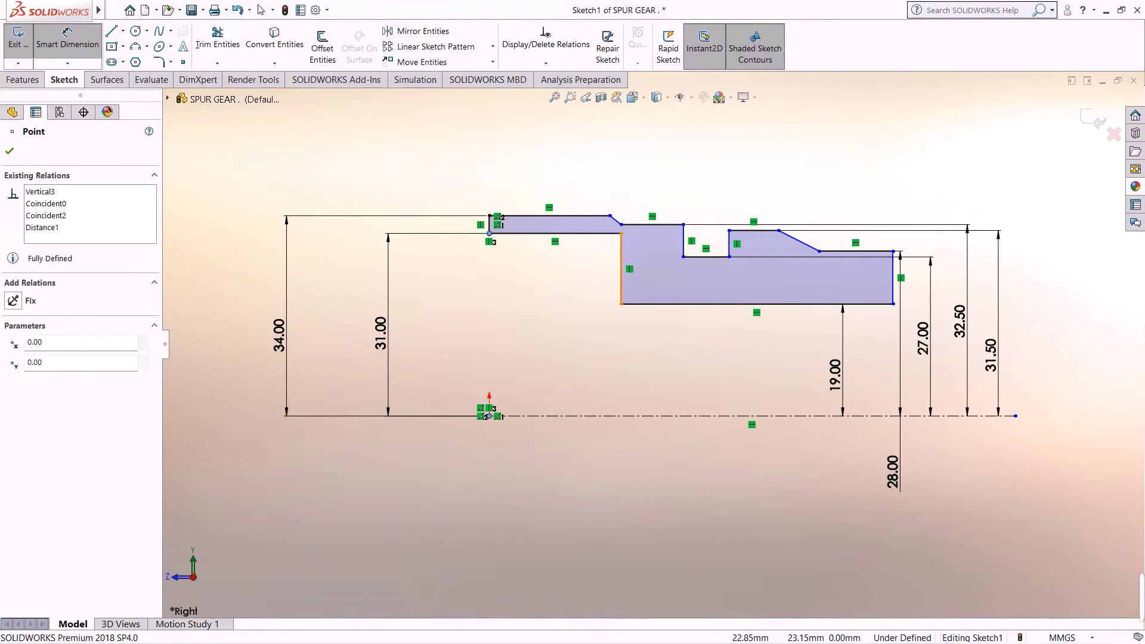
pyautogui.click(621, 268)
pyautogui.click(524, 453)
pyautogui.write('12')
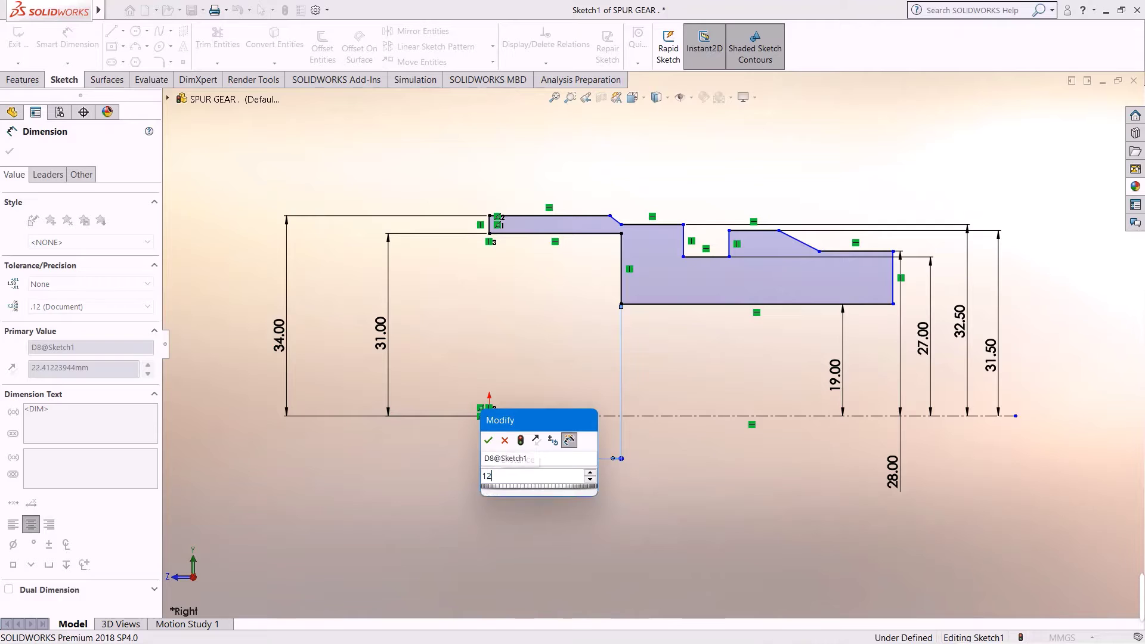
pyautogui.press('Escape')
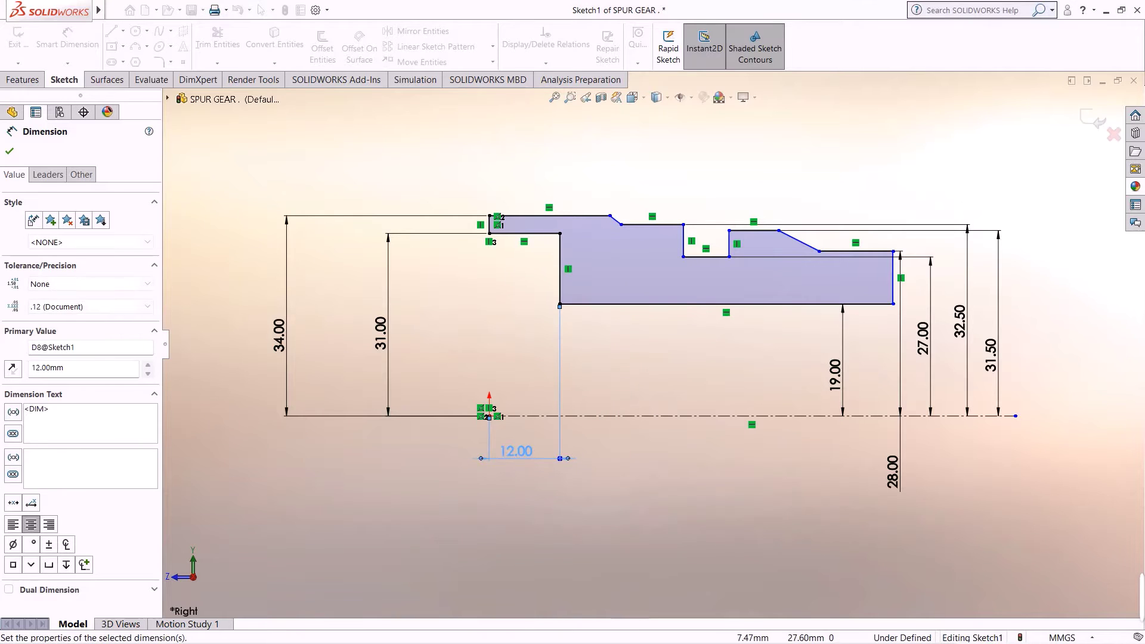
# Step: Dimension the length of the thin rim's upper horizontal edge as 12 mm
pyautogui.click(528, 216)
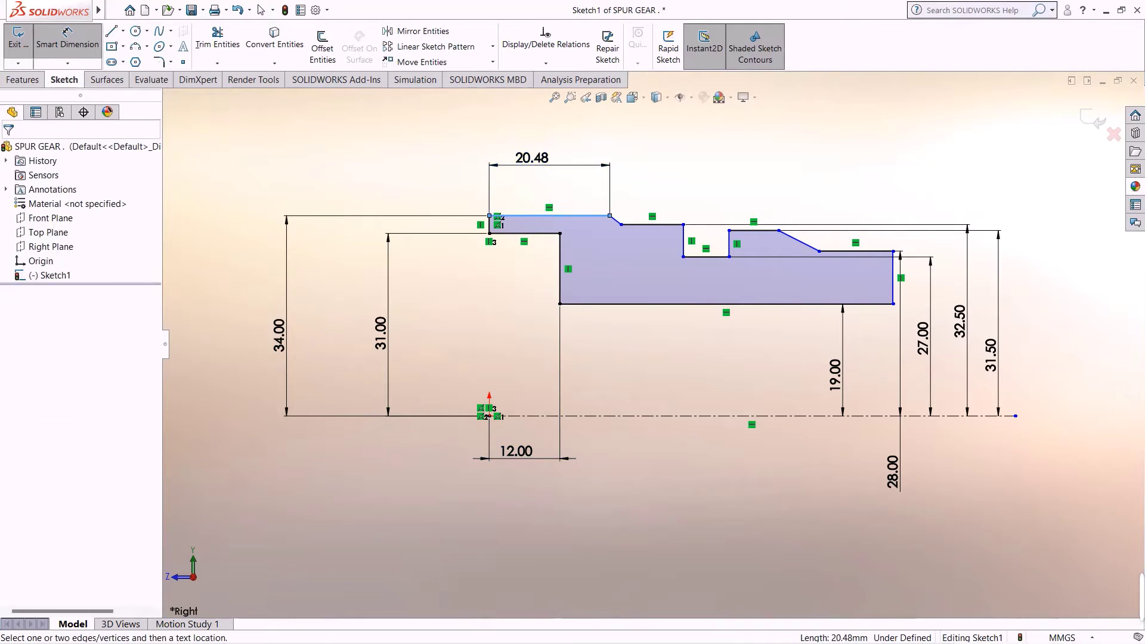
pyautogui.click(531, 158)
pyautogui.write('20.47938572mm')
pyautogui.press('Return')
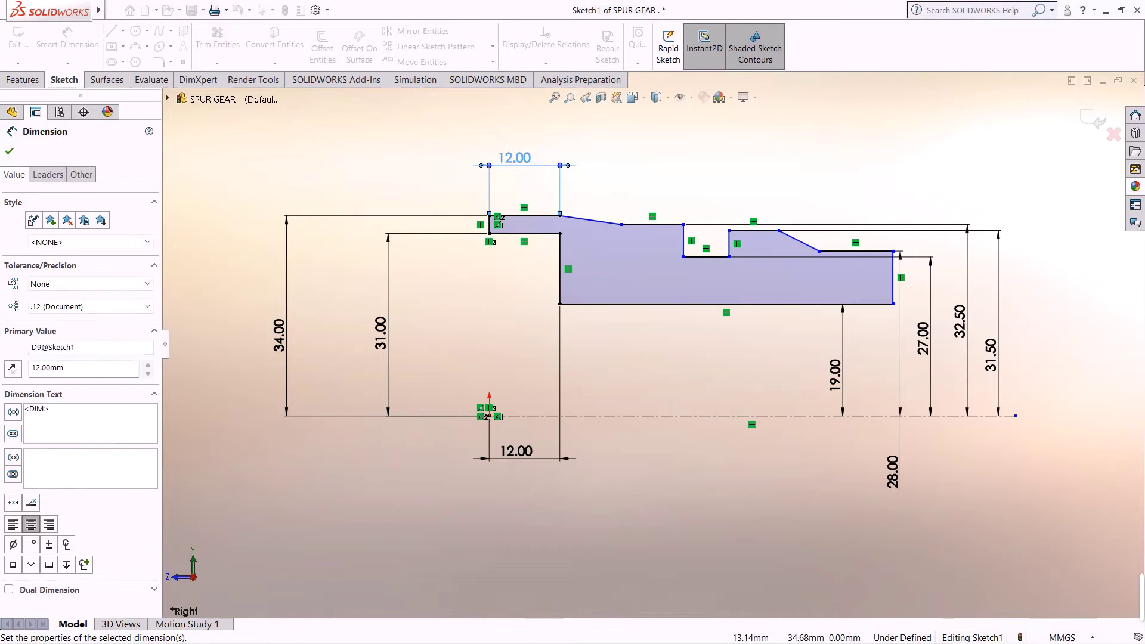
# Step: Dimension the horizontal distance from the rim's upper edge end to the groove's upper left corner as 9 mm
pyautogui.click(560, 216)
pyautogui.click(683, 225)
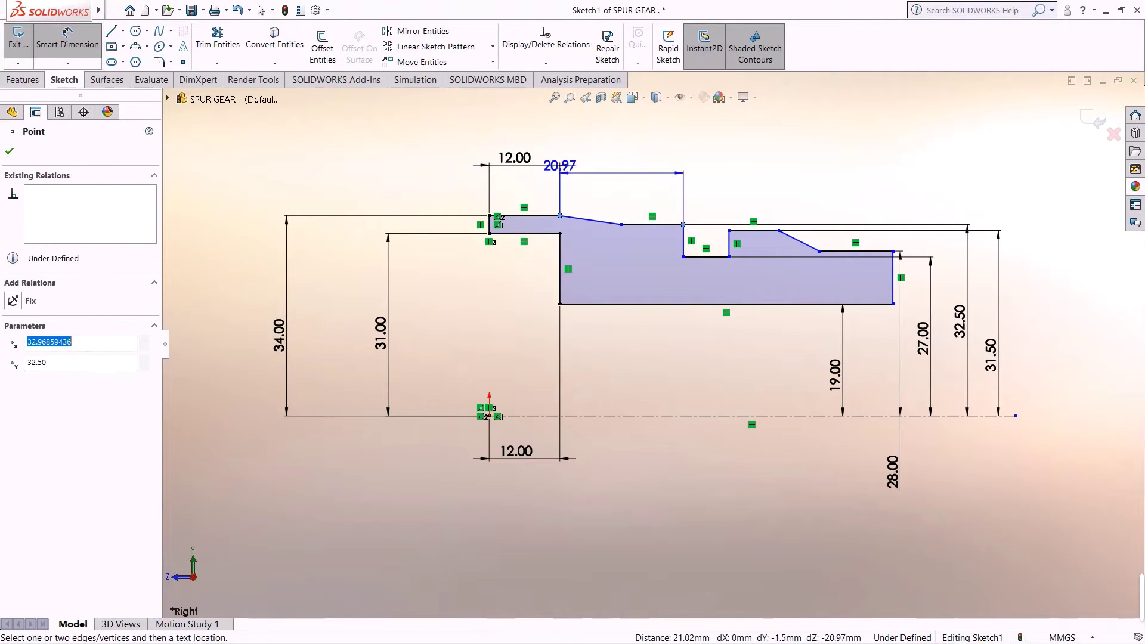
pyautogui.click(649, 134)
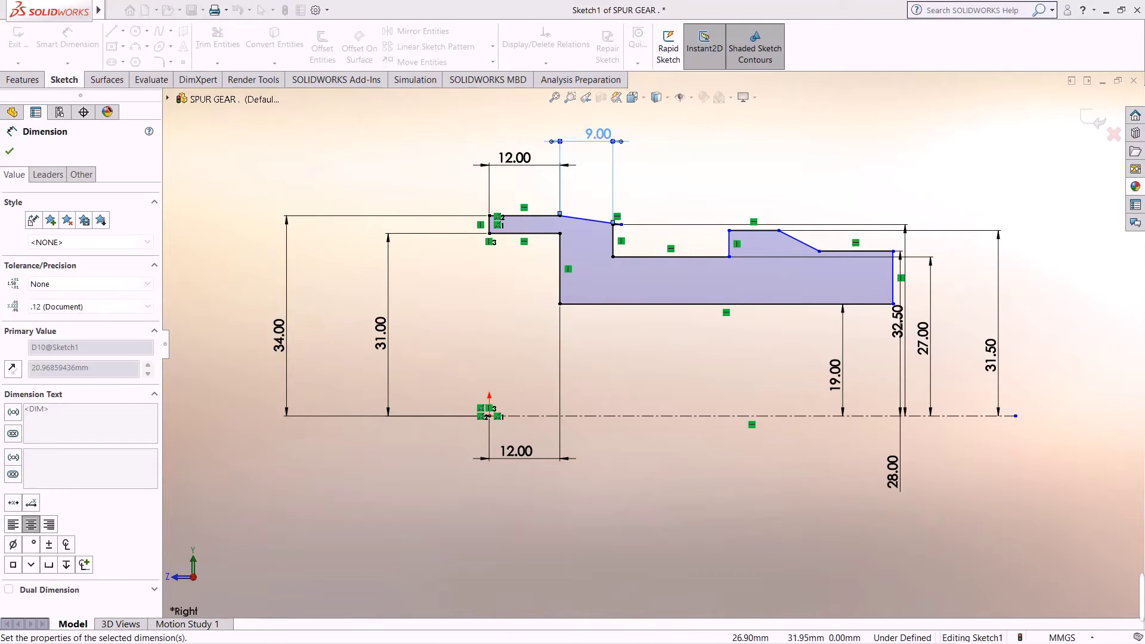
# Step: Dimension the groove's width between its two vertical walls as 3 mm
pyautogui.scroll(-3, 562, 218)
pyautogui.scroll(-7, 579, 239)
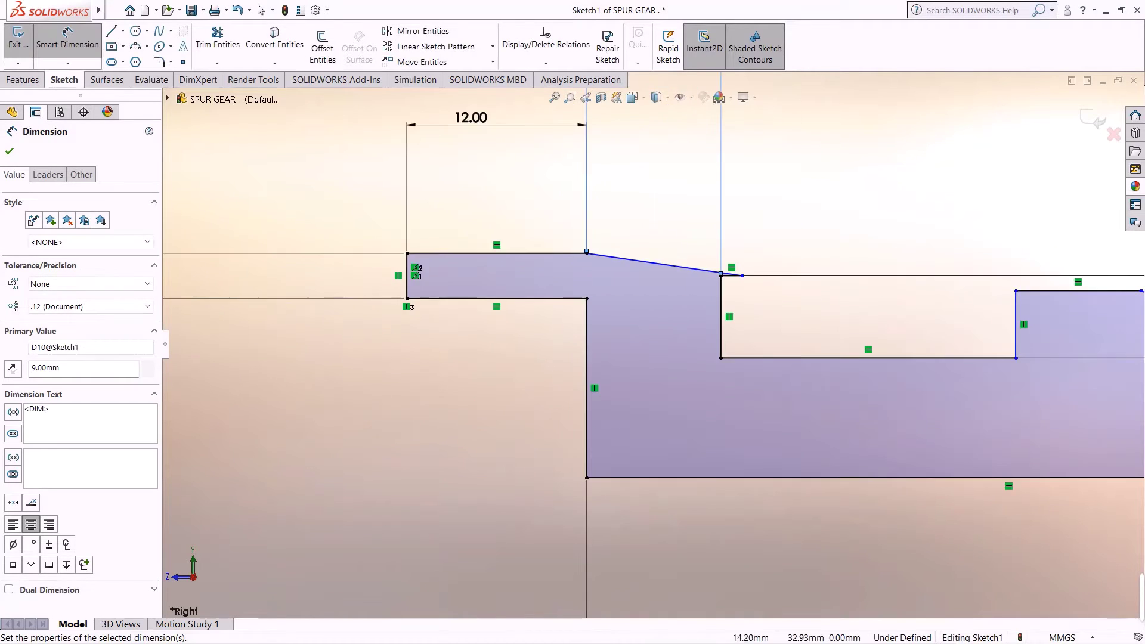
pyautogui.scroll(6, 660, 318)
pyautogui.scroll(2, 649, 344)
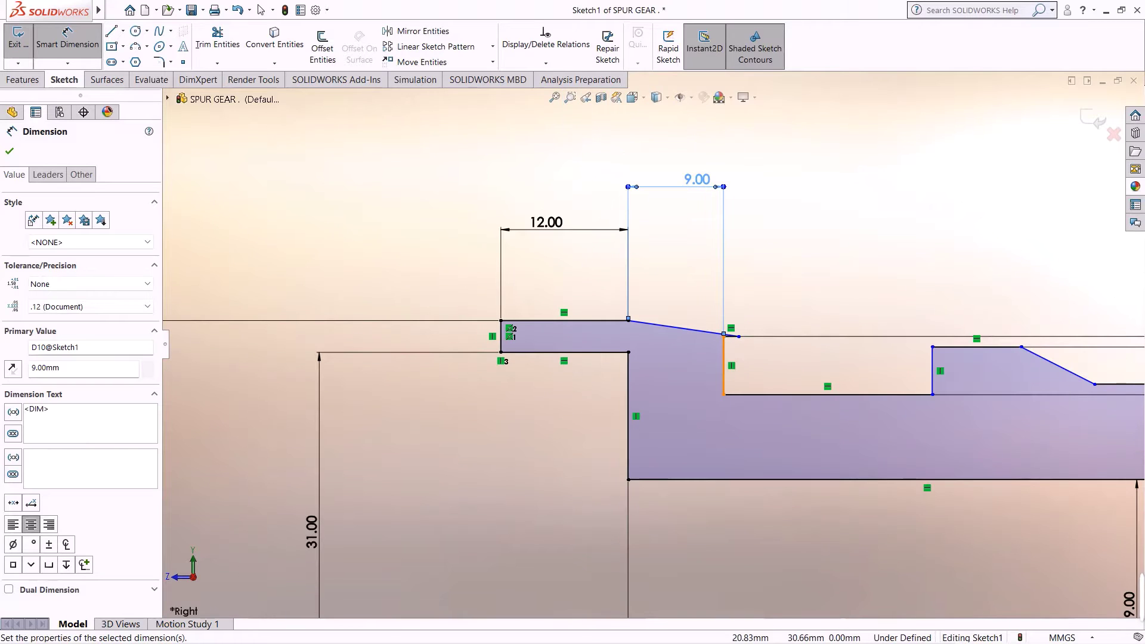
pyautogui.click(724, 356)
pyautogui.click(932, 365)
pyautogui.click(889, 264)
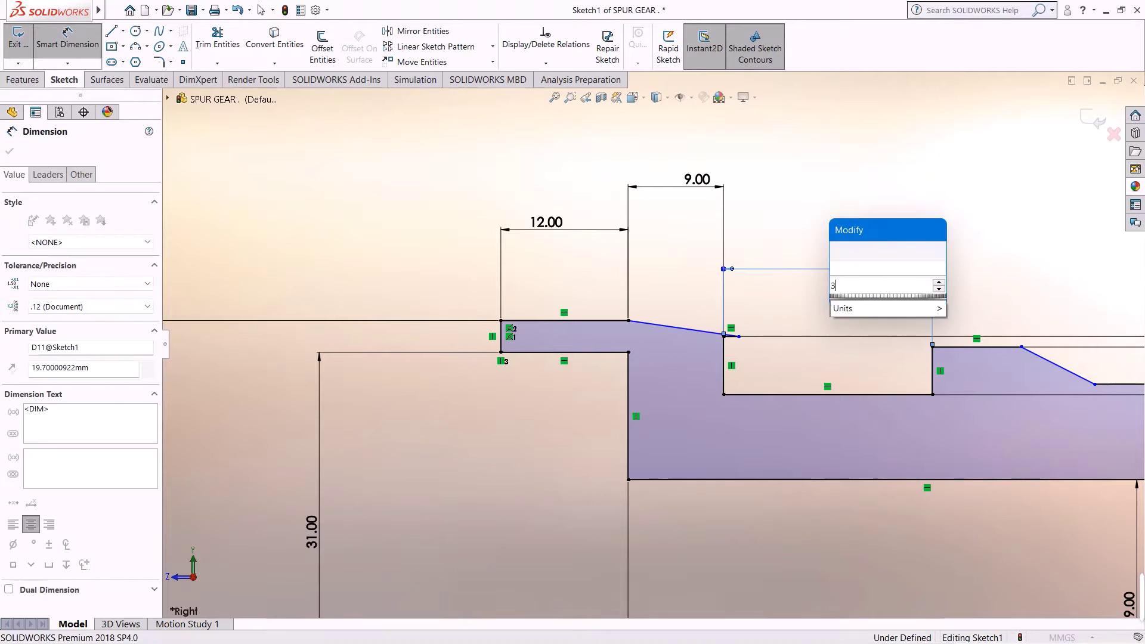
pyautogui.write('3')
pyautogui.press('Return')
pyautogui.scroll(-2, 882, 363)
pyautogui.scroll(3, 677, 346)
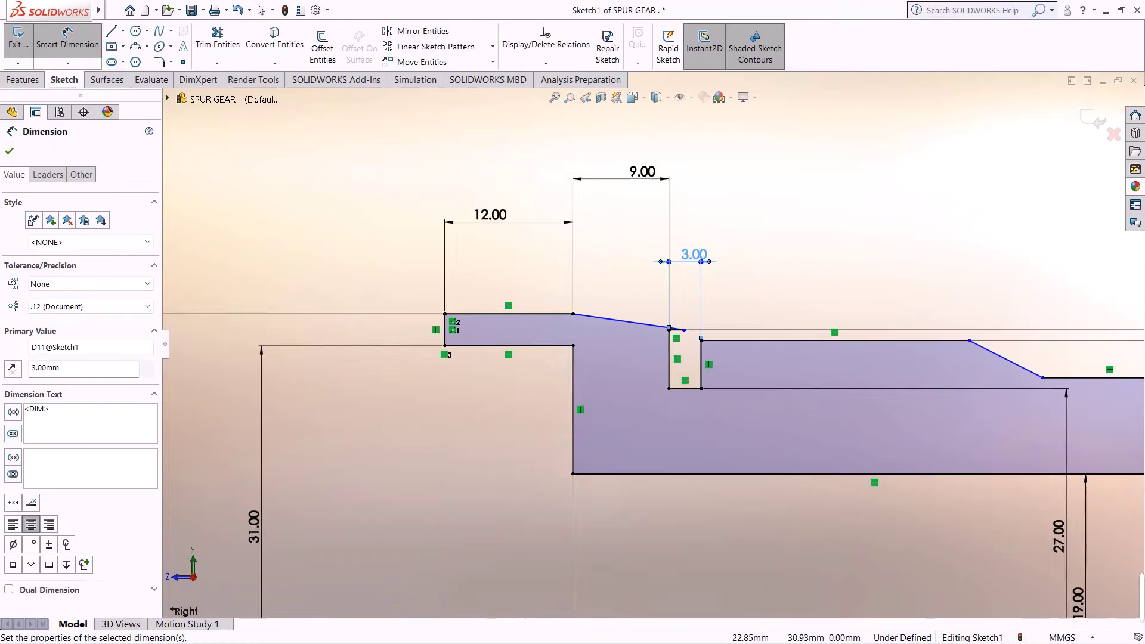
# Step: Move the lower end of the slope before the groove back left of the groove wall, to about 19.3 mm horizontally from the origin
pyautogui.scroll(-10, 669, 329)
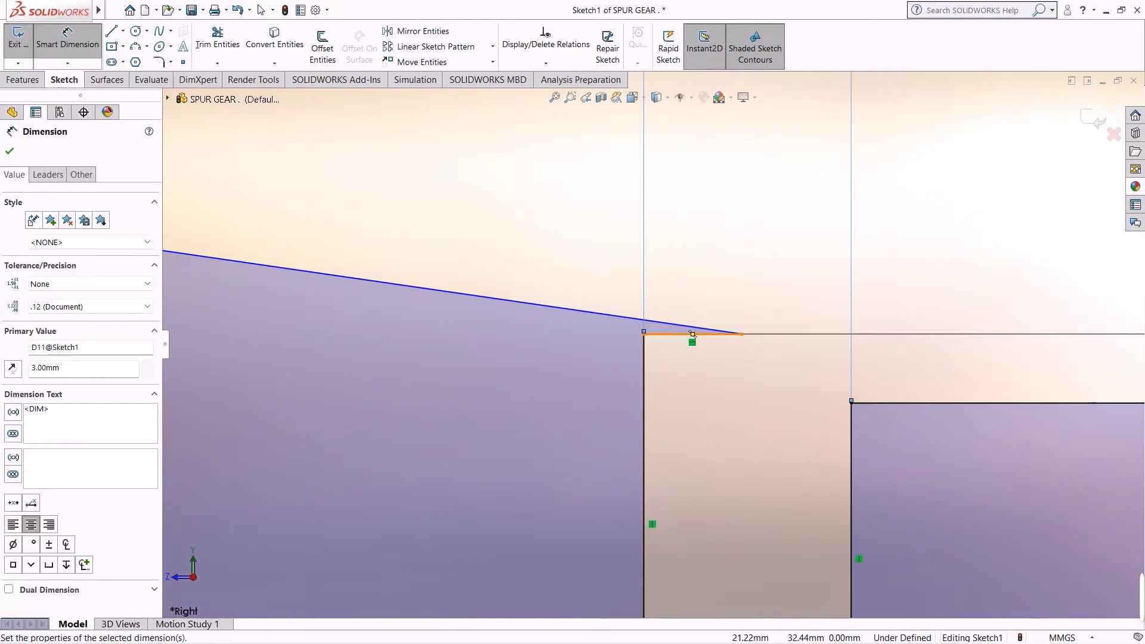
pyautogui.press('Escape')
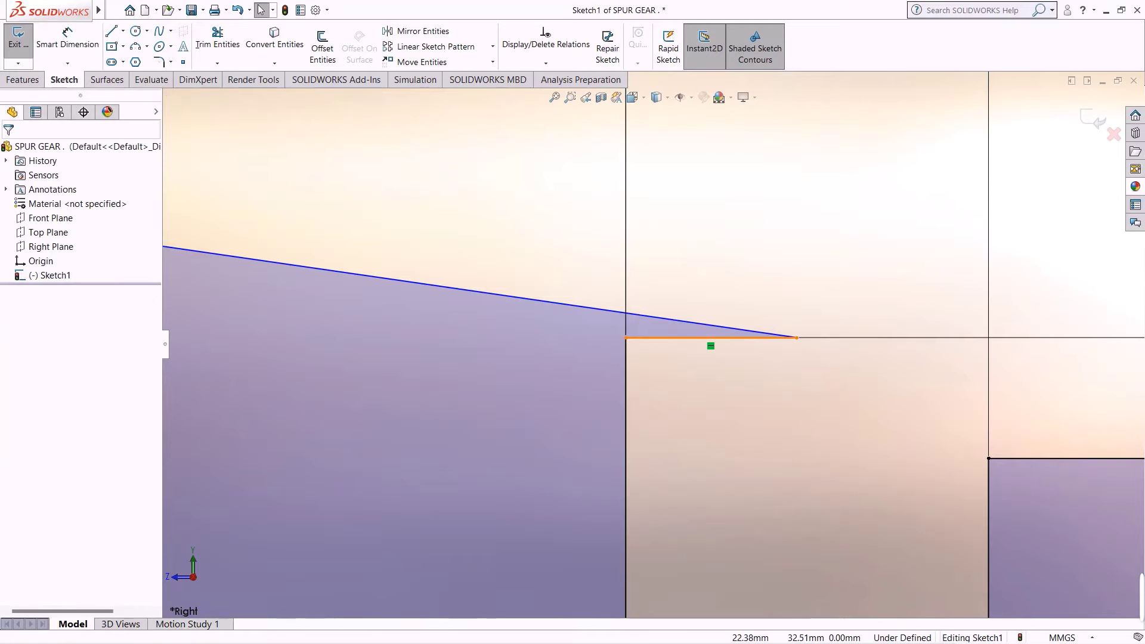
pyautogui.moveTo(797, 338); pyautogui.dragTo(441, 350)
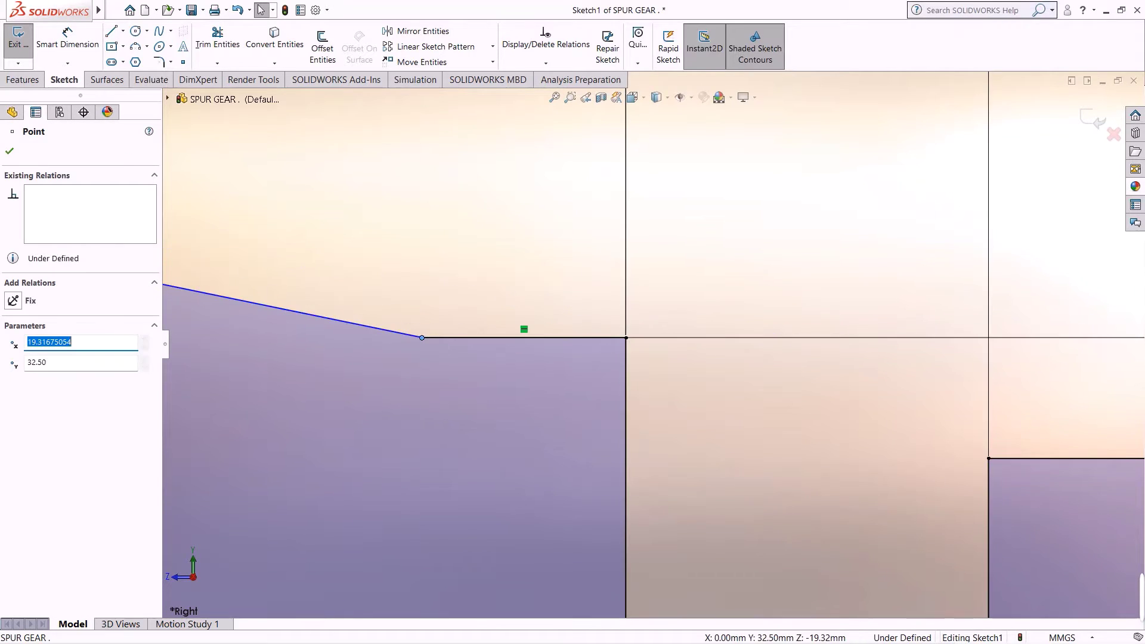
pyautogui.scroll(5, 654, 344)
pyautogui.scroll(3, 647, 343)
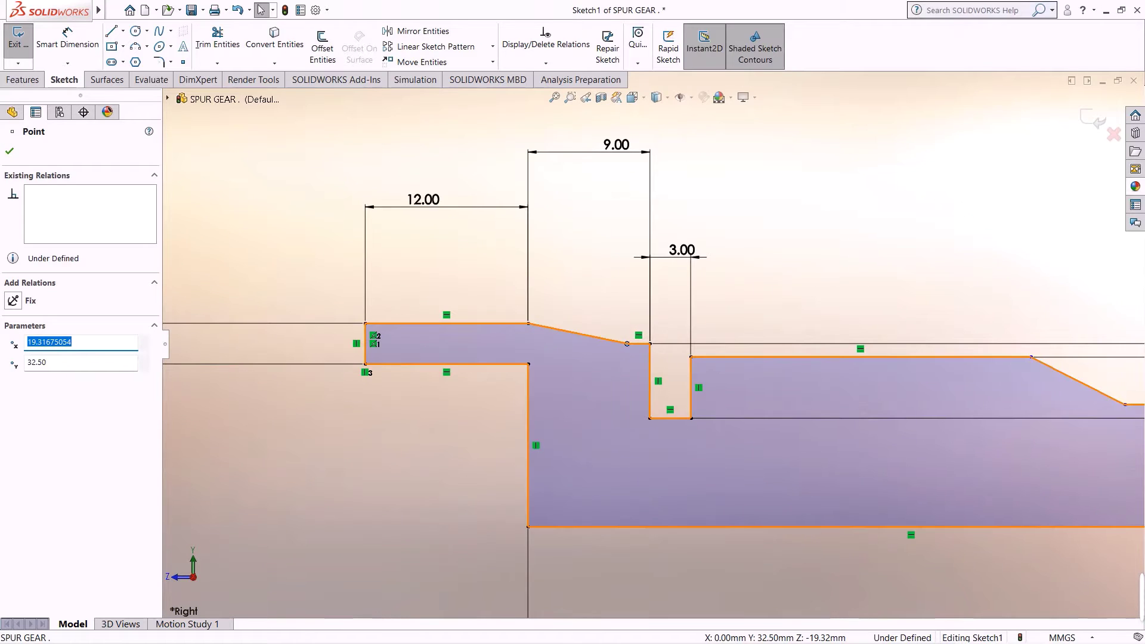
pyautogui.scroll(3, 650, 344)
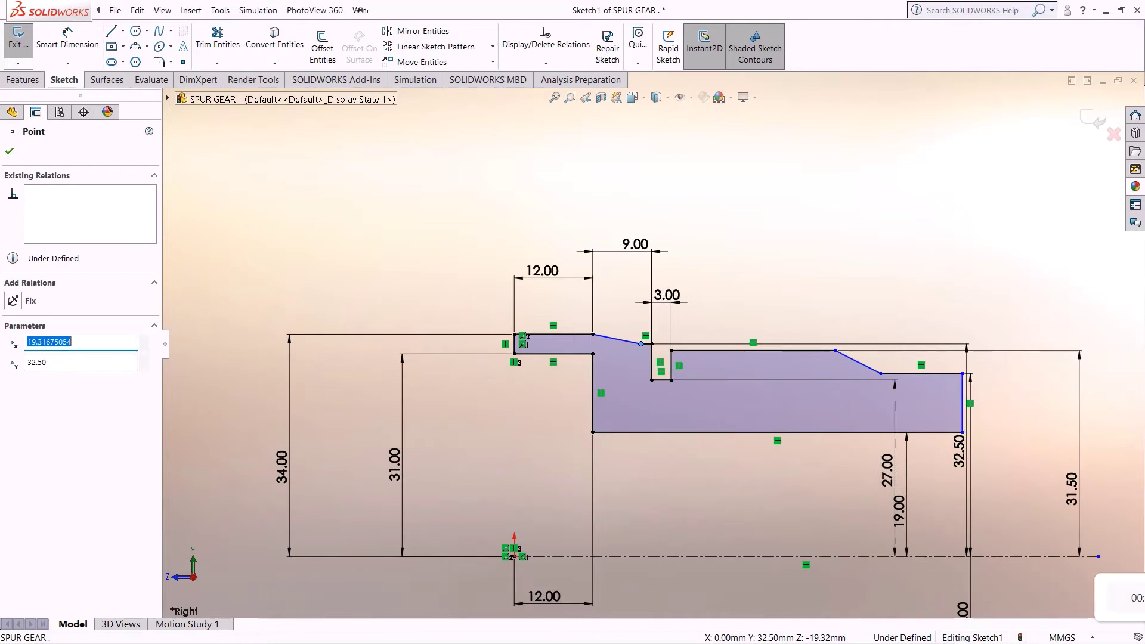
# Step: Dimension the horizontal distance from the groove's upper right corner to the lower end of the following slope as 6.5 mm
pyautogui.click(67, 39)
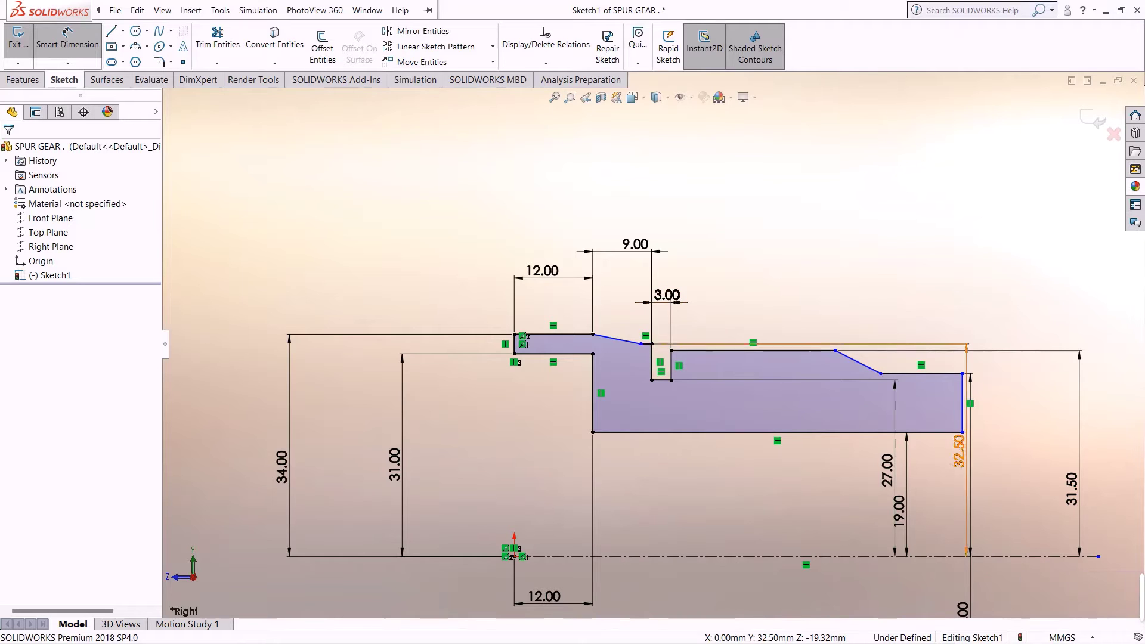
pyautogui.click(671, 351)
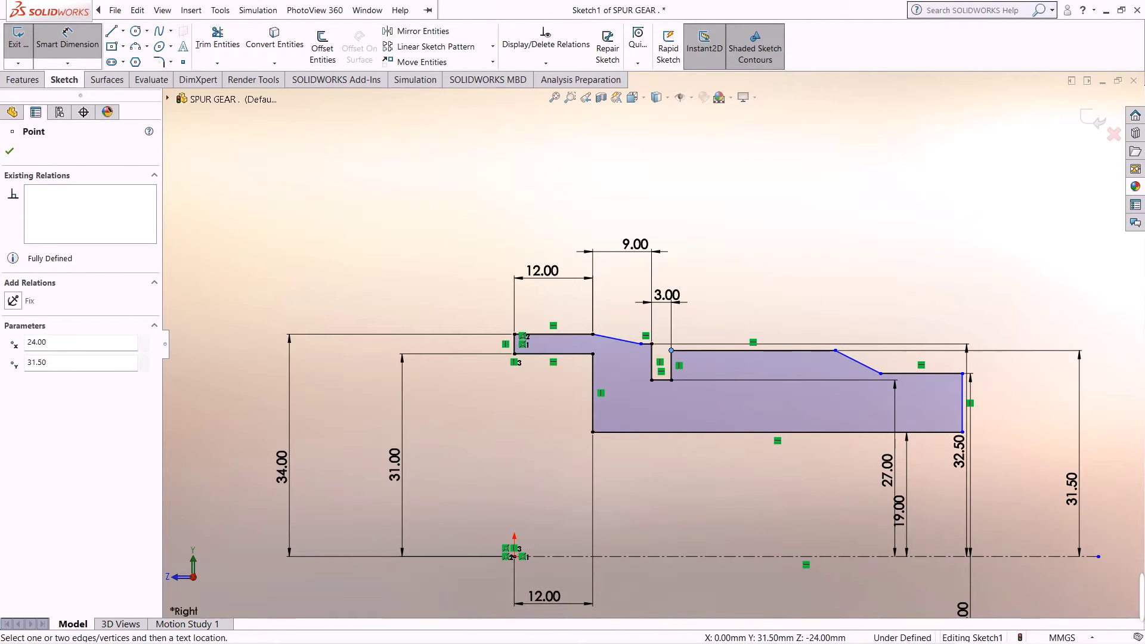
pyautogui.click(880, 373)
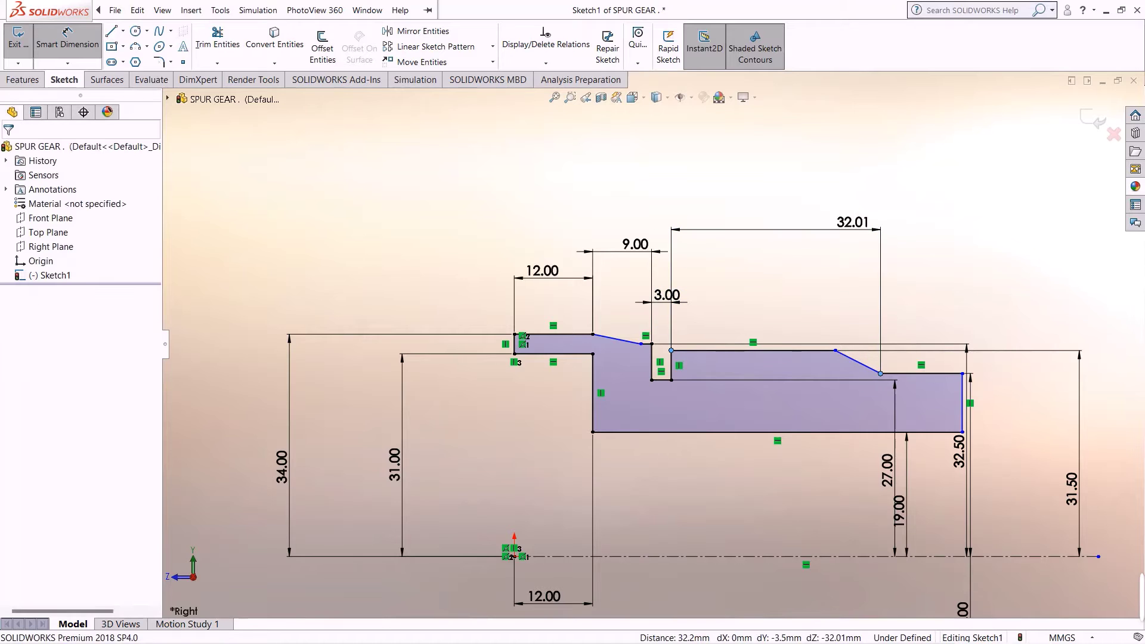
pyautogui.click(852, 226)
pyautogui.write('6.50')
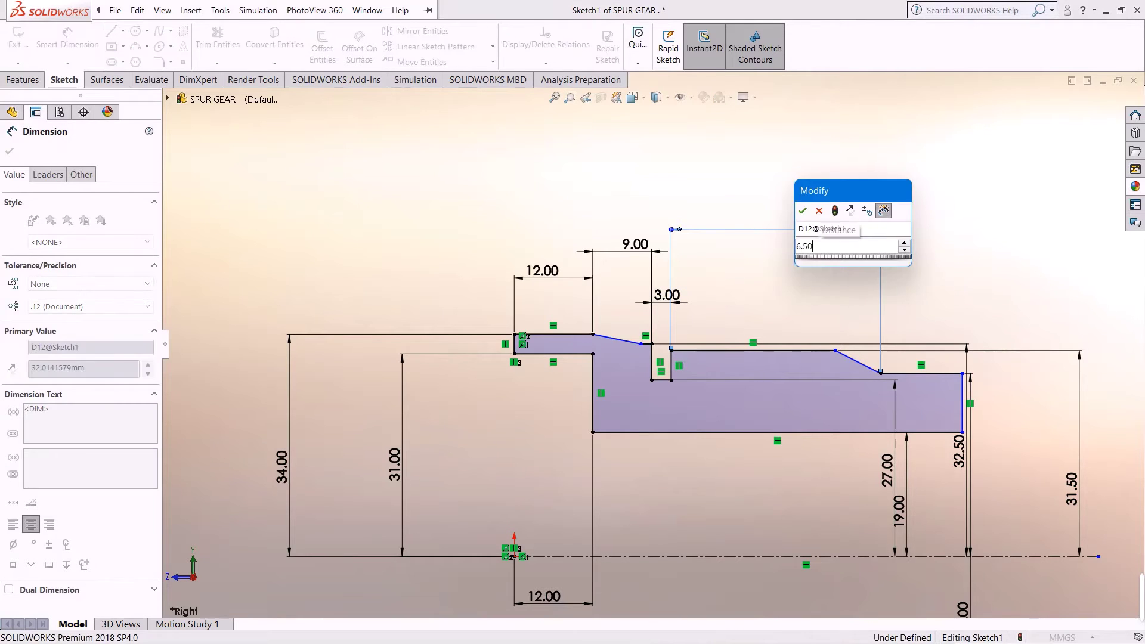
pyautogui.press('Escape')
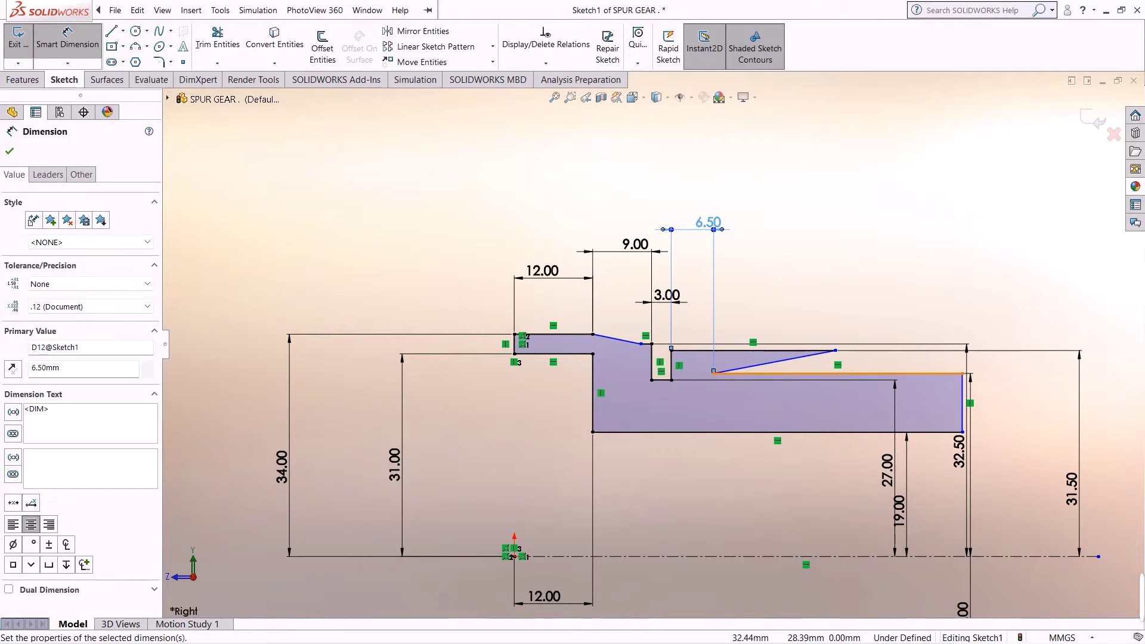
# Step: Move the upper end of the slope after the groove back toward the groove, to about 27.7 mm horizontally from the origin
pyautogui.press('Escape')
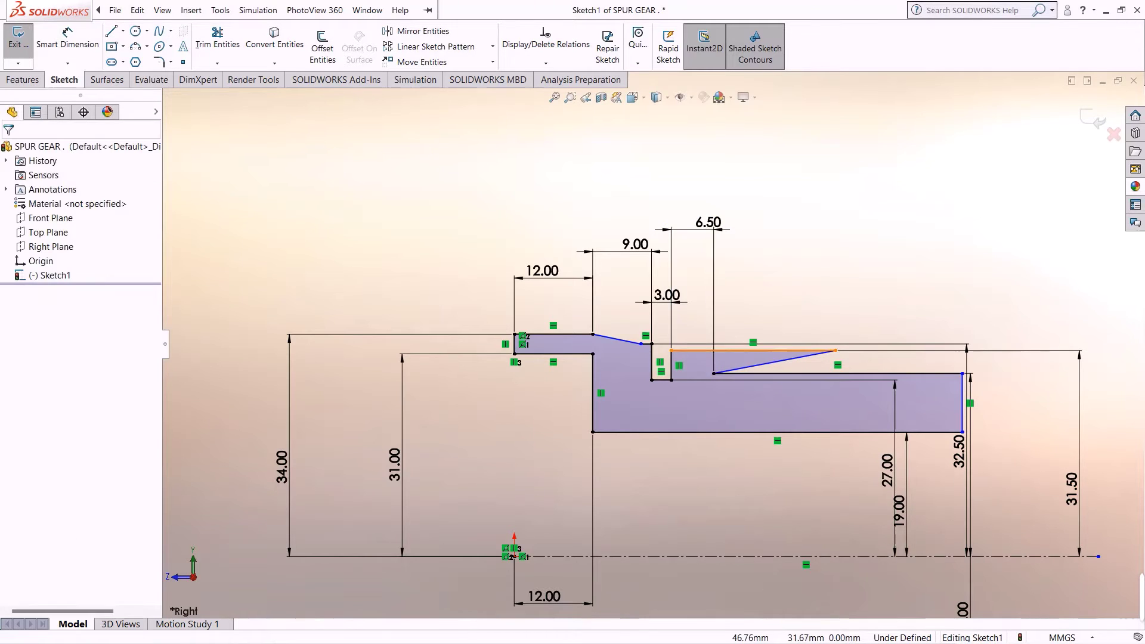
pyautogui.moveTo(834, 350); pyautogui.dragTo(773, 350)
pyautogui.moveTo(693, 351); pyautogui.dragTo(695, 352)
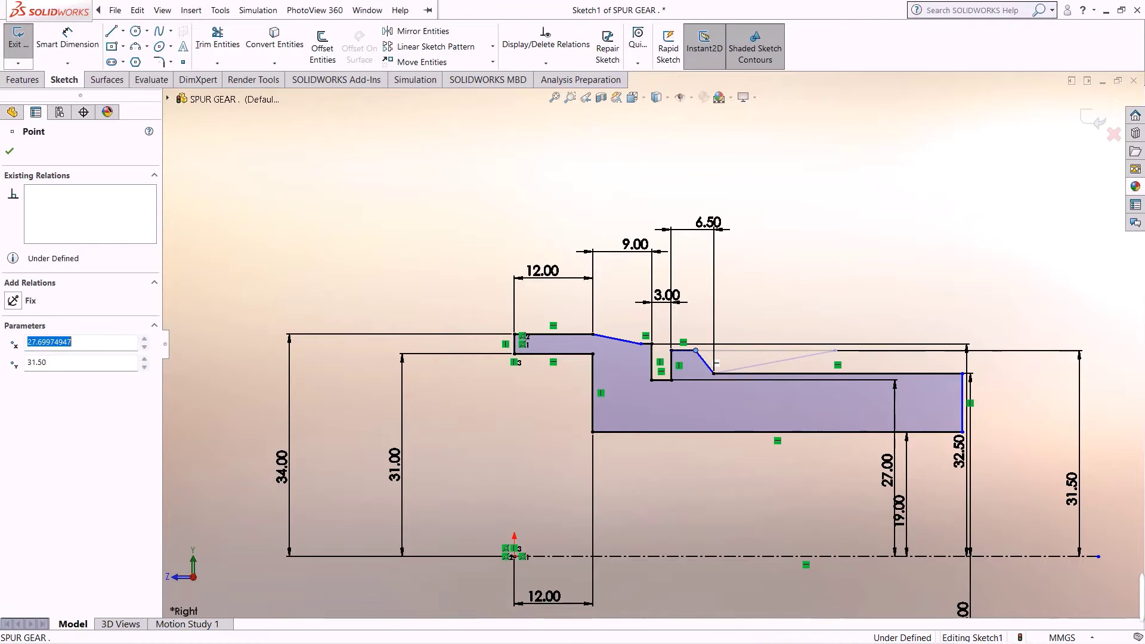
# Step: Dimension the horizontal distance from the slope's lower end to the profile's upper right corner as 5.5 mm
pyautogui.click(69, 43)
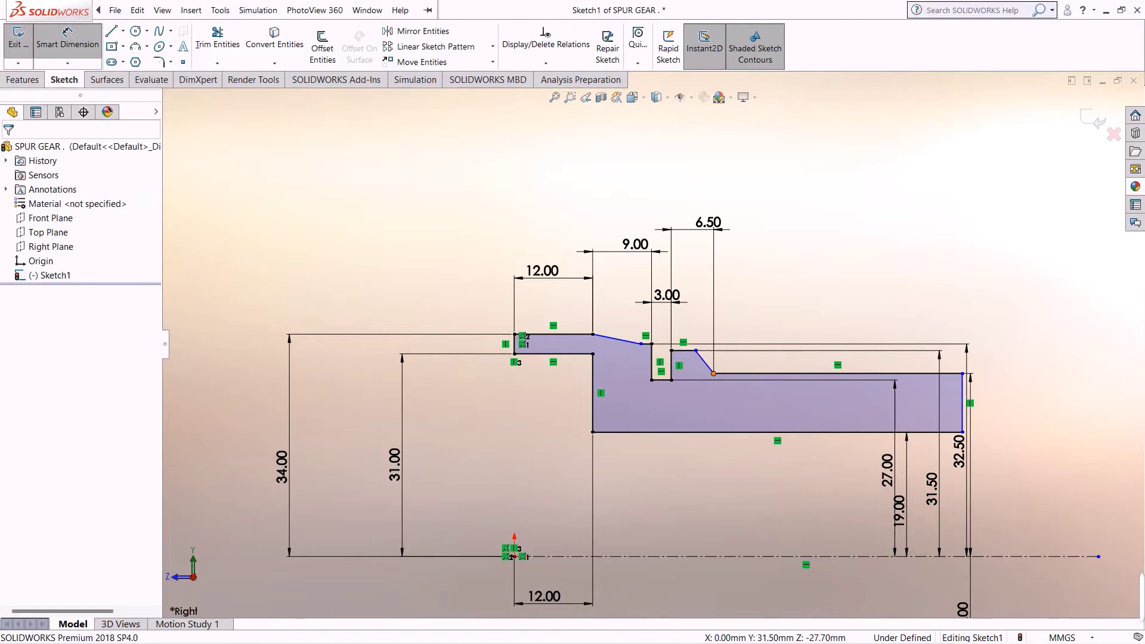
pyautogui.click(713, 373)
pyautogui.click(962, 373)
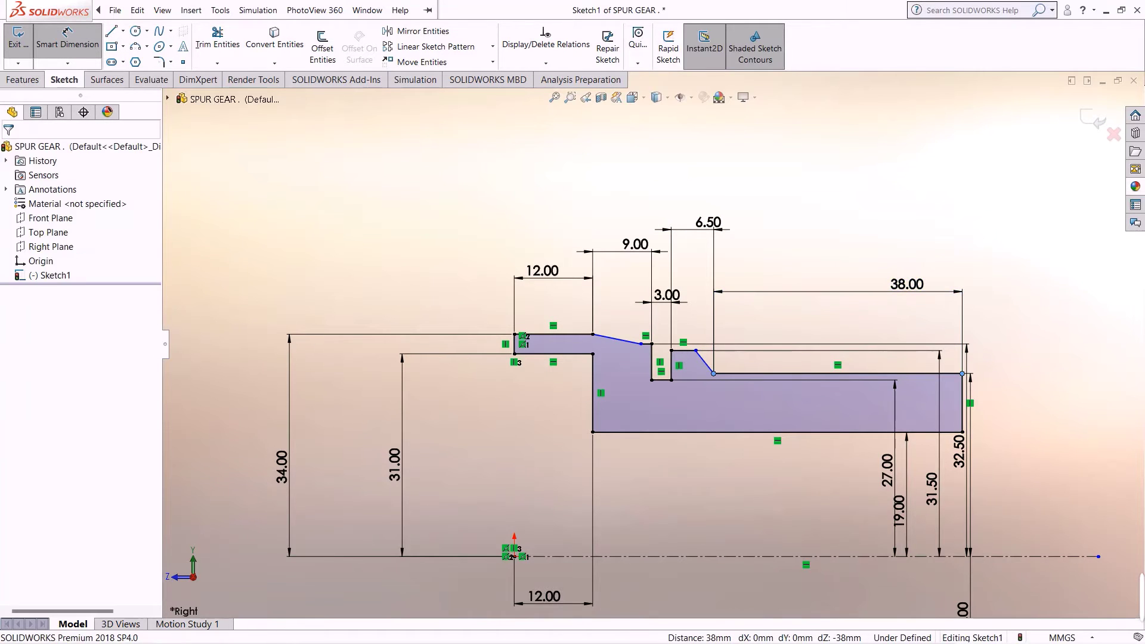
pyautogui.click(883, 292)
pyautogui.write('5.5')
pyautogui.press('Return')
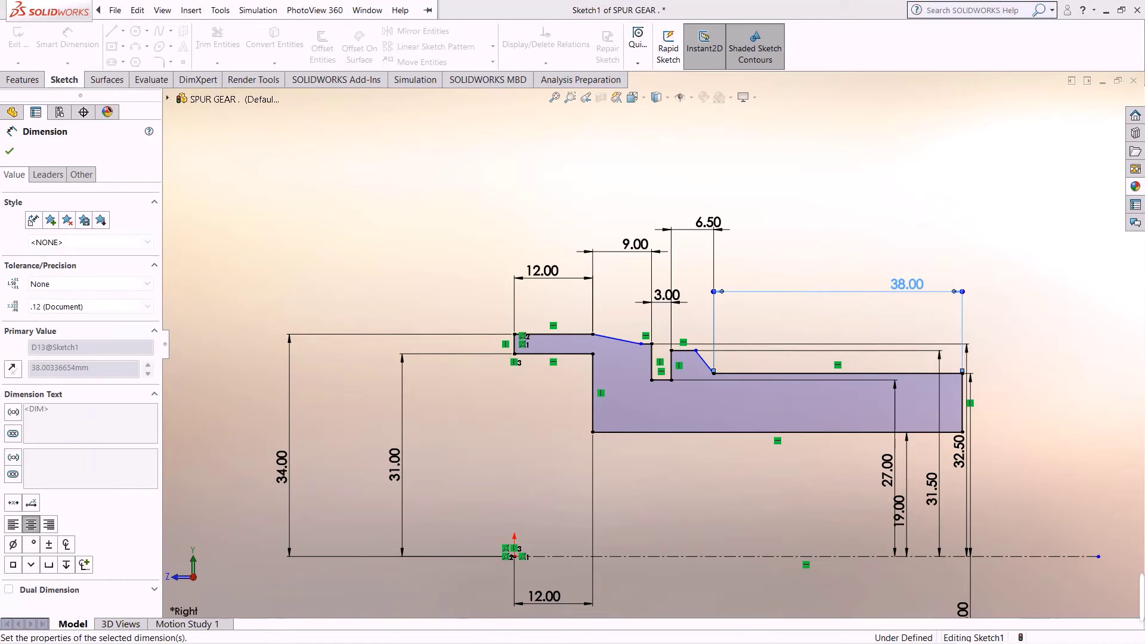
# Step: Move the 28 mm height dimension to the open space beyond the profile's right end, beside the 27 mm dimension
pyautogui.scroll(3, 731, 486)
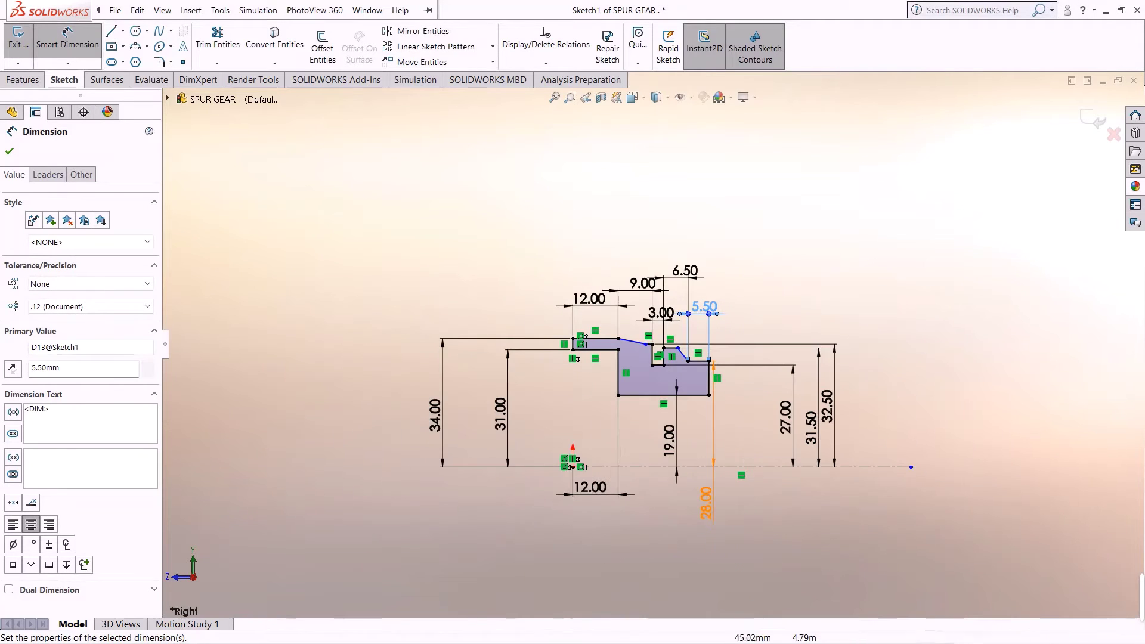
pyautogui.press('Escape')
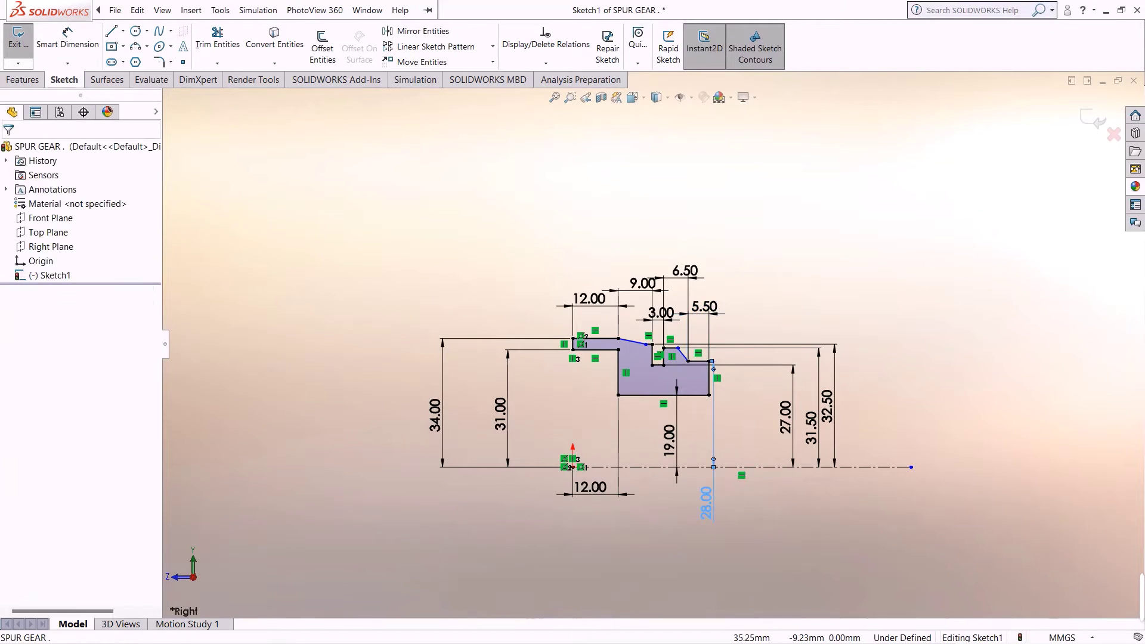
pyautogui.click(753, 425)
pyautogui.scroll(3, 687, 404)
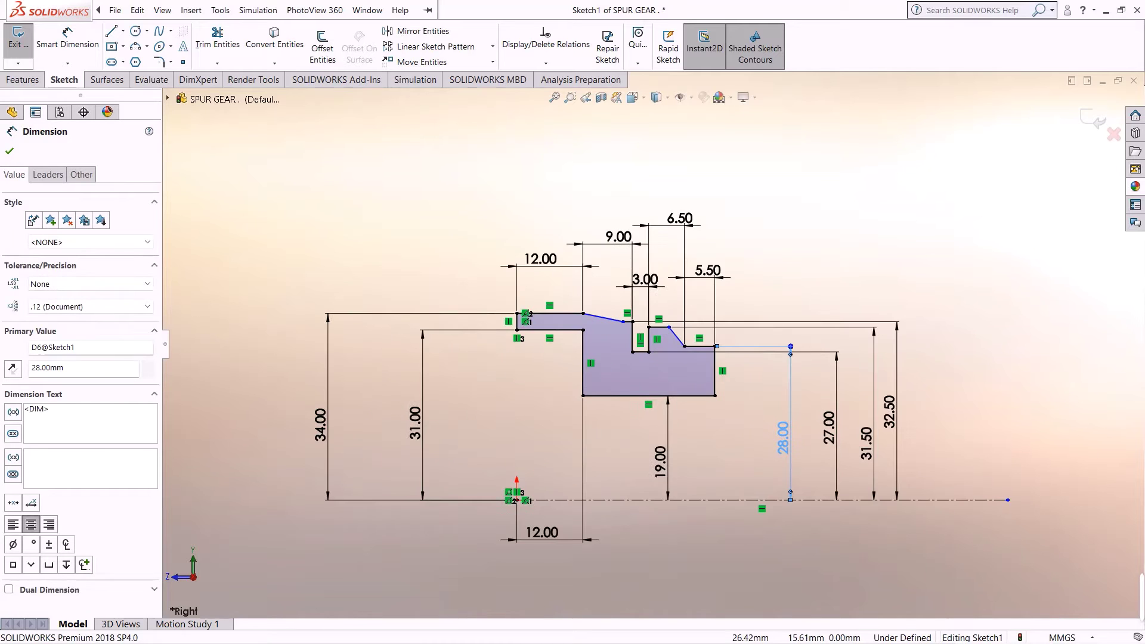
pyautogui.scroll(1, 666, 468)
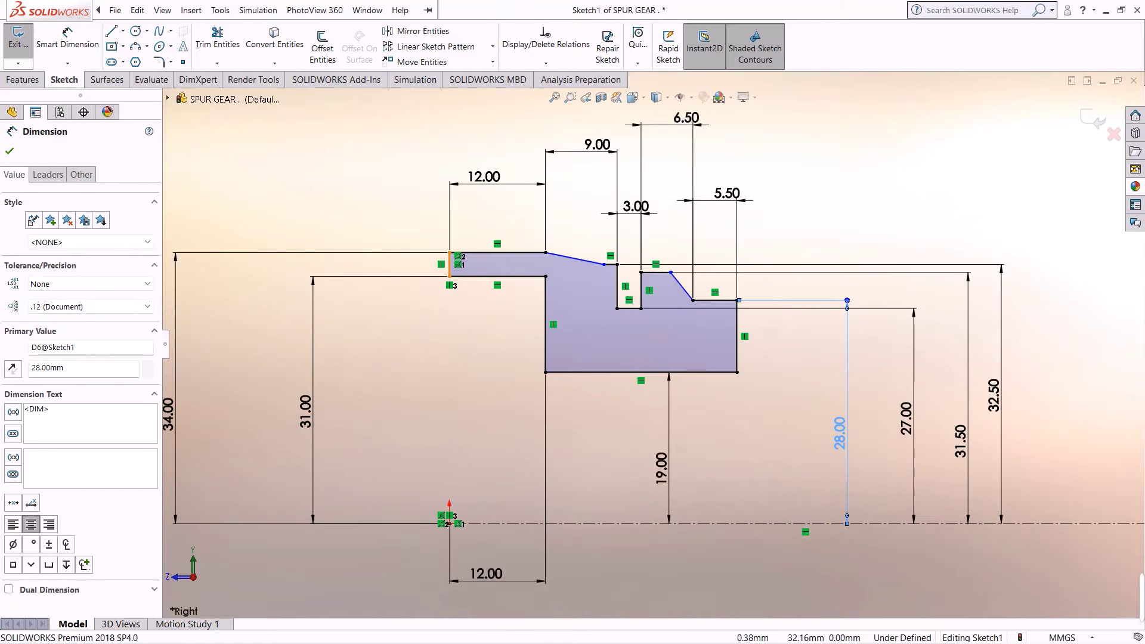
pyautogui.scroll(-1, 453, 267)
# Step: Try an angle dimension between the 12 mm top edge and the slope before the groove, and delete it
pyautogui.click(68, 42)
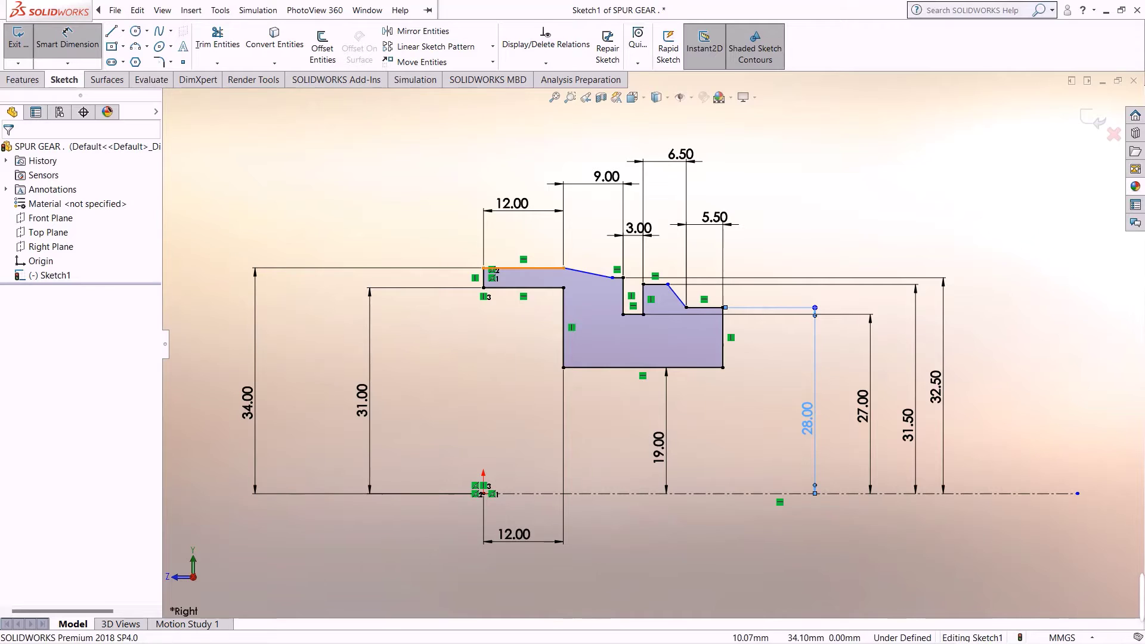
pyautogui.click(537, 268)
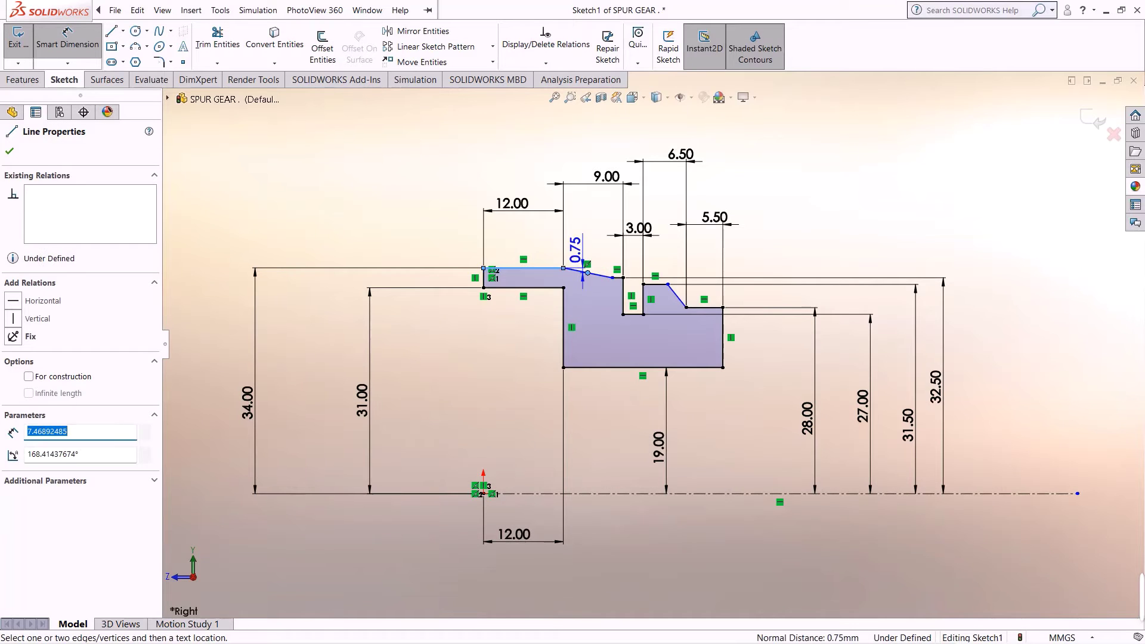
pyautogui.press('Escape')
pyautogui.click(595, 274)
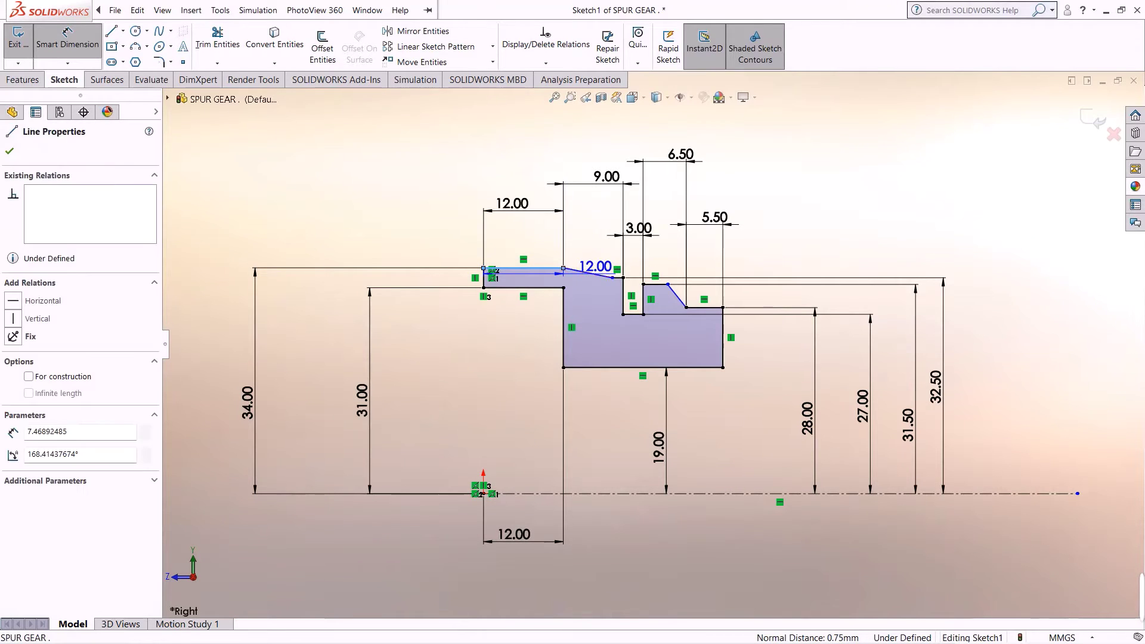
pyautogui.click(596, 247)
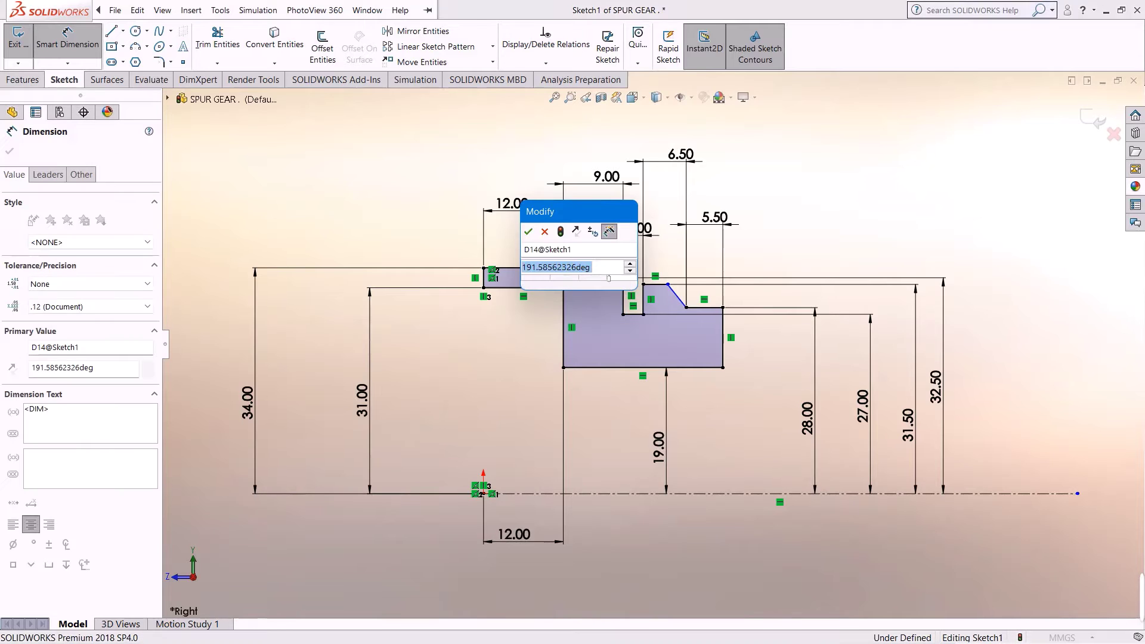
pyautogui.press('Return')
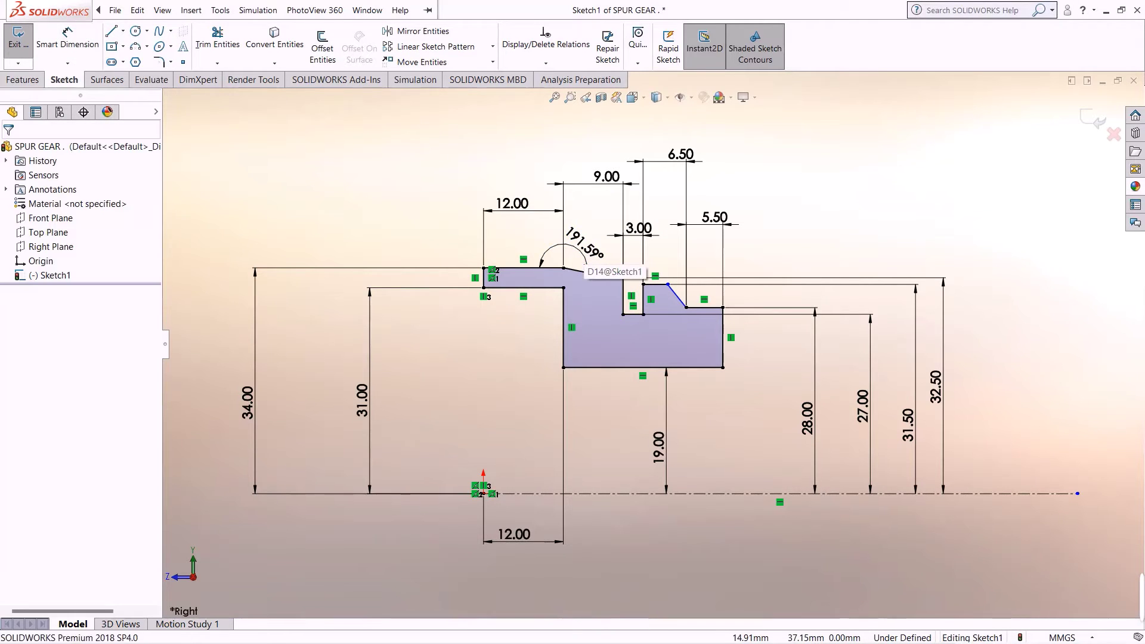
pyautogui.rightClick(583, 253)
pyautogui.click(624, 408)
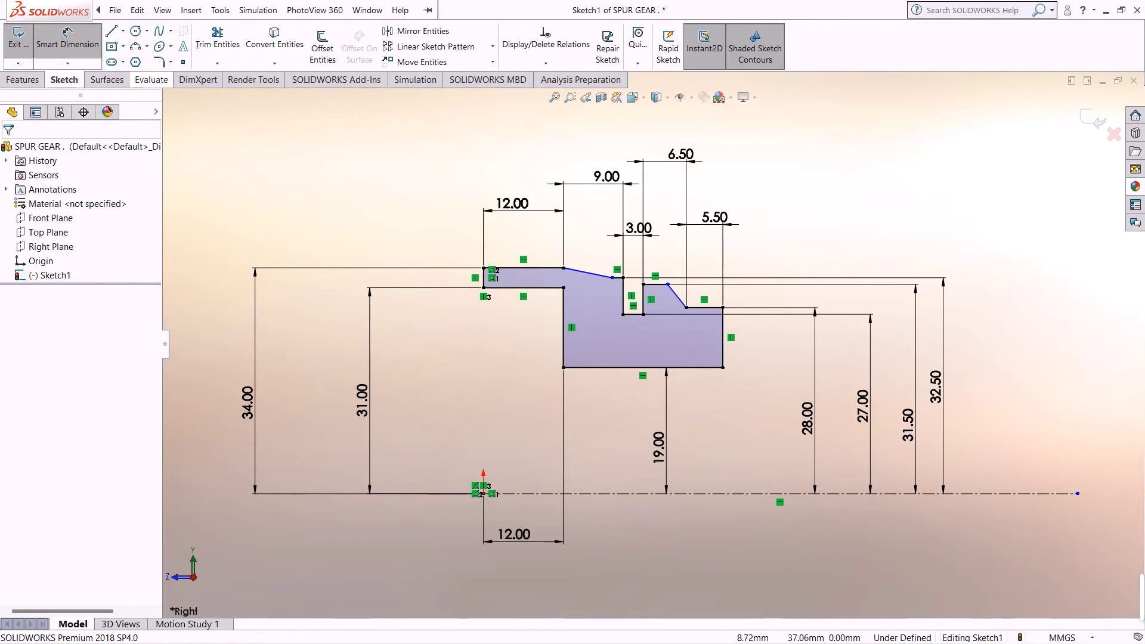
# Step: Dimension the angle between the slope before the groove and the short horizontal edge at its lower end as 120°
pyautogui.click(613, 276)
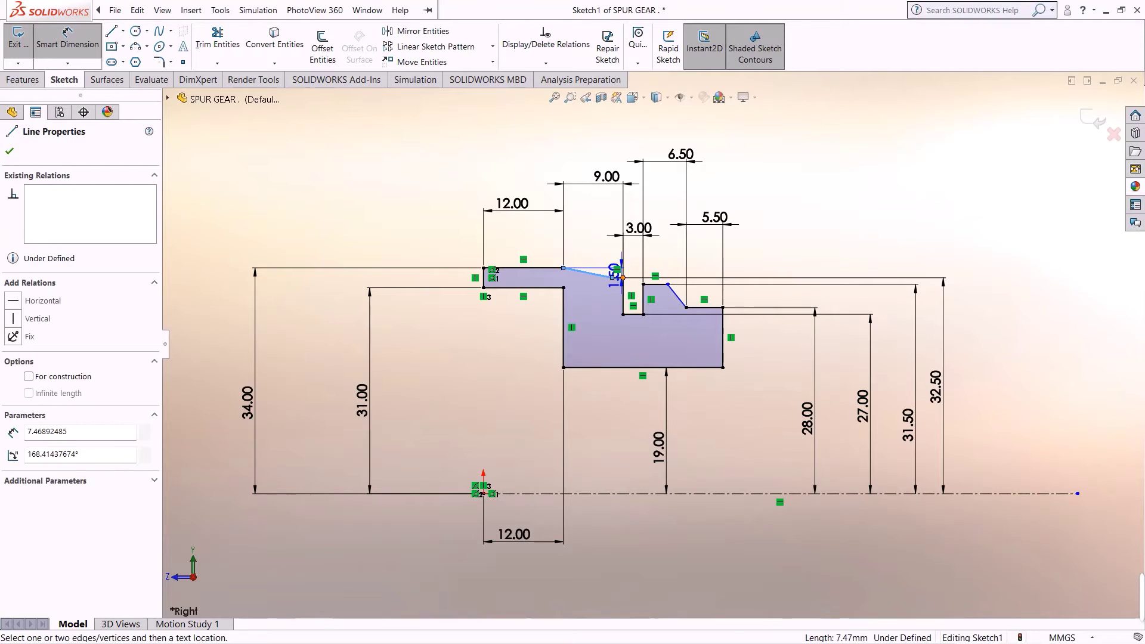
pyautogui.scroll(-7, 612, 264)
pyautogui.click(626, 317)
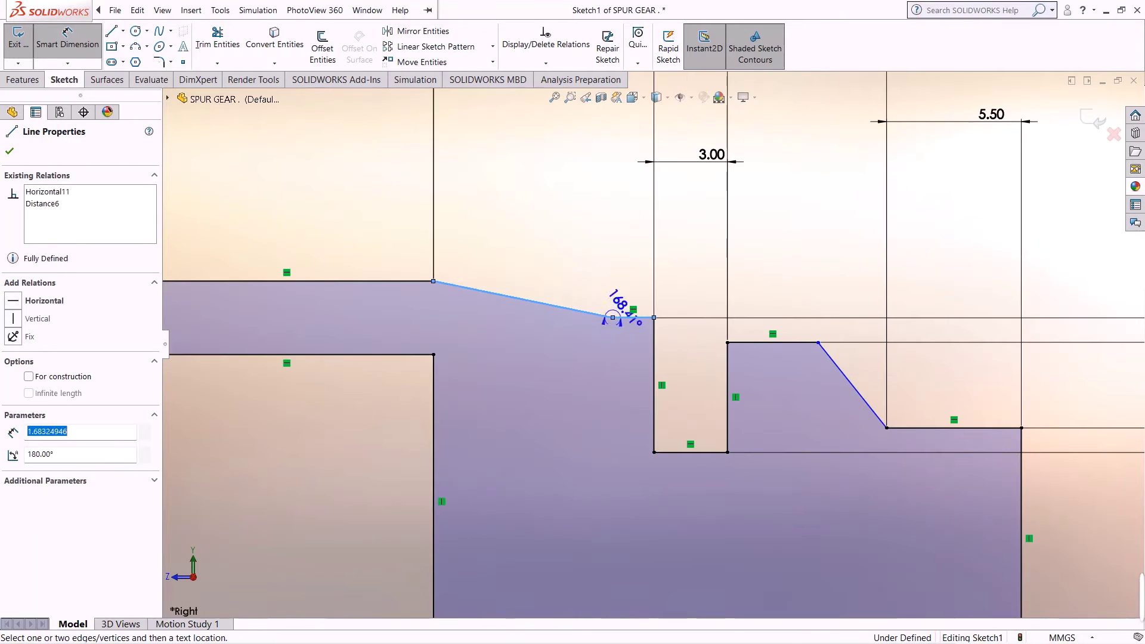
pyautogui.click(626, 278)
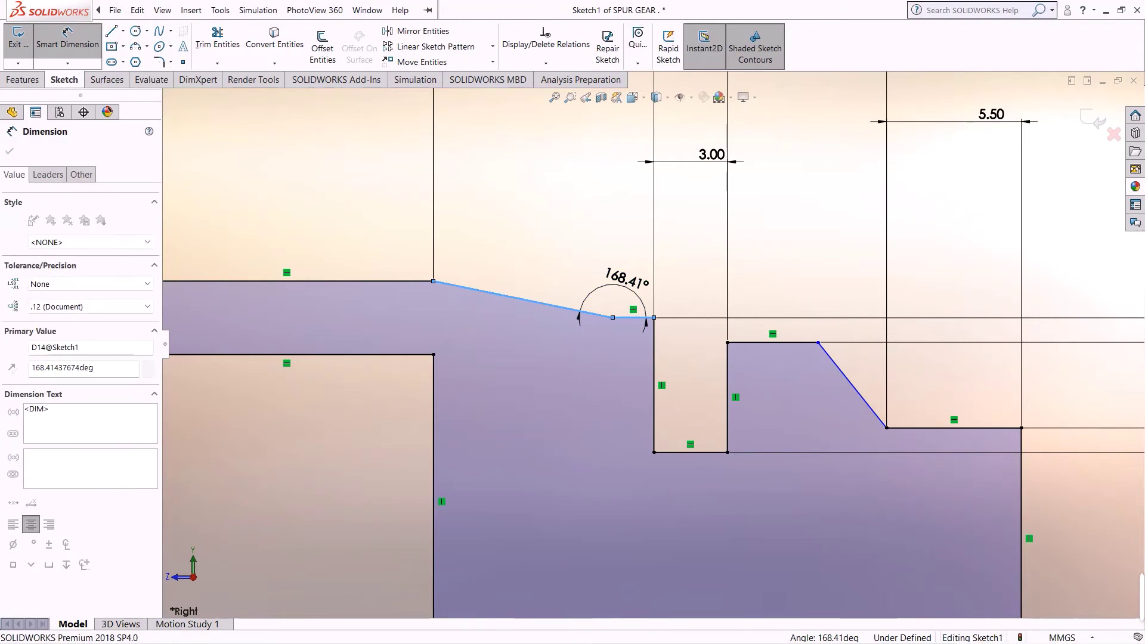
pyautogui.press('Return')
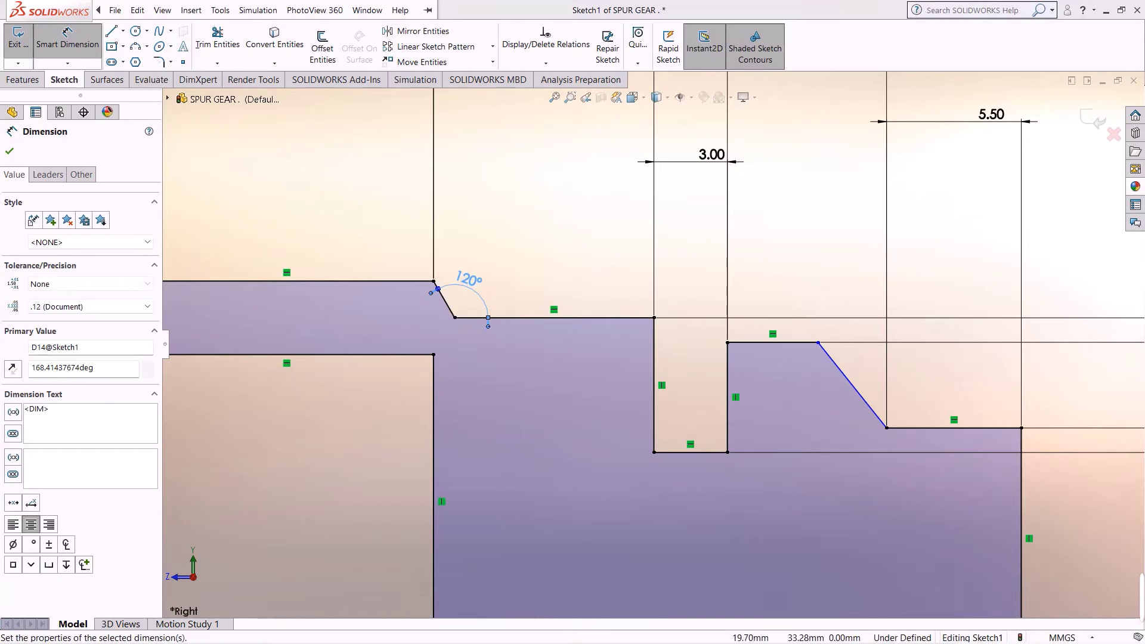
# Step: Dimension the angle between the top edge after the groove and the adjoining slope as 255°
pyautogui.scroll(5, 653, 344)
pyautogui.scroll(3, 654, 344)
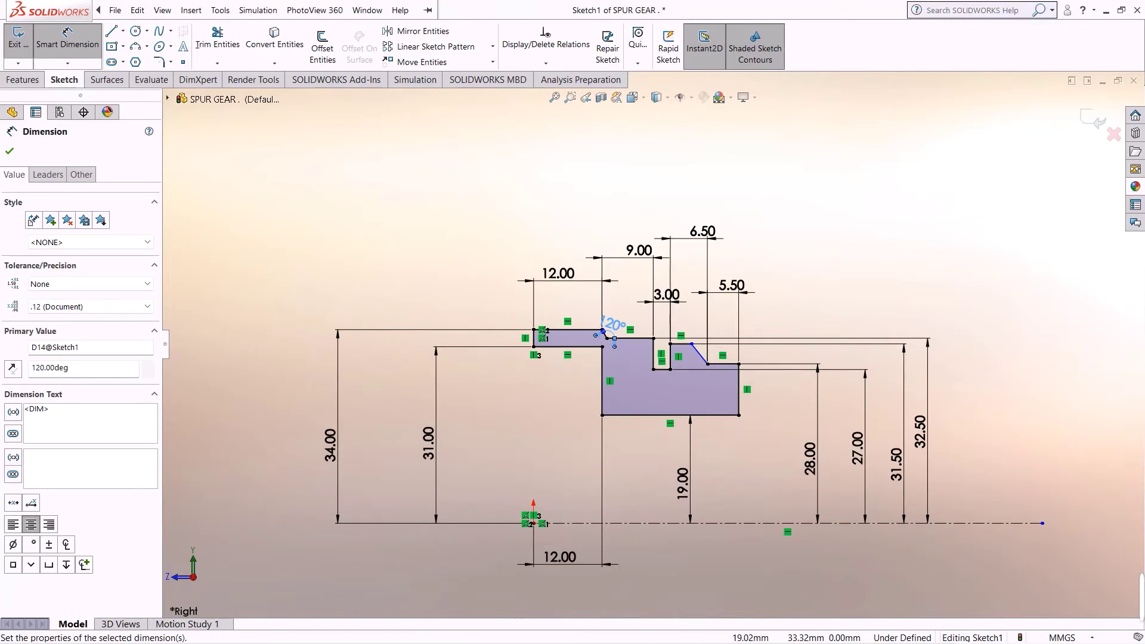
pyautogui.scroll(-5, 679, 343)
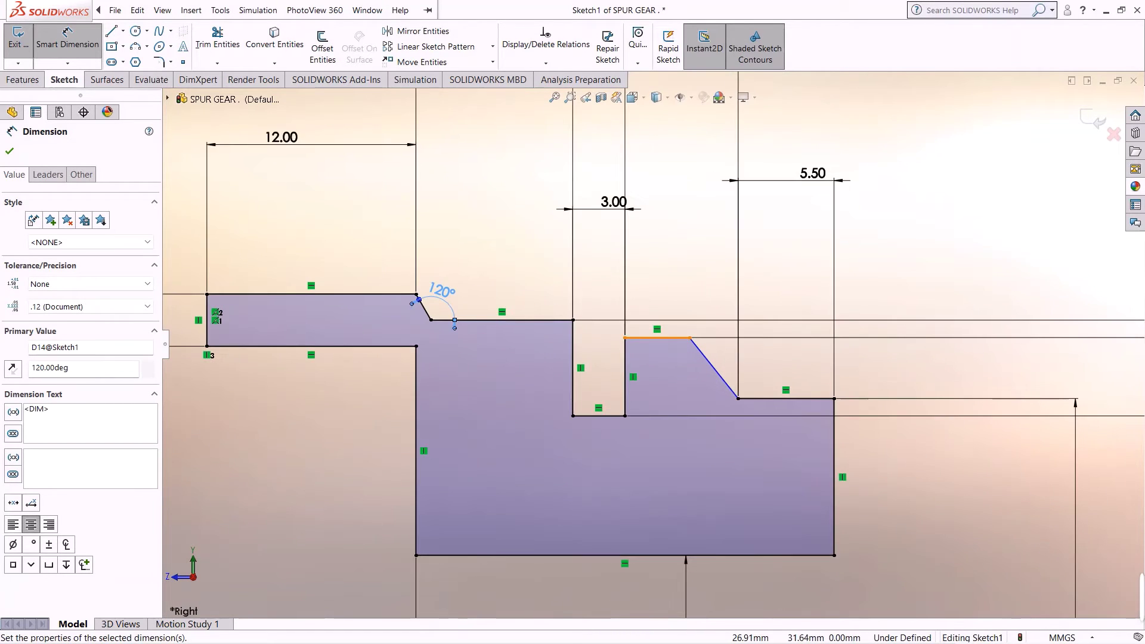
pyautogui.click(656, 338)
pyautogui.click(708, 360)
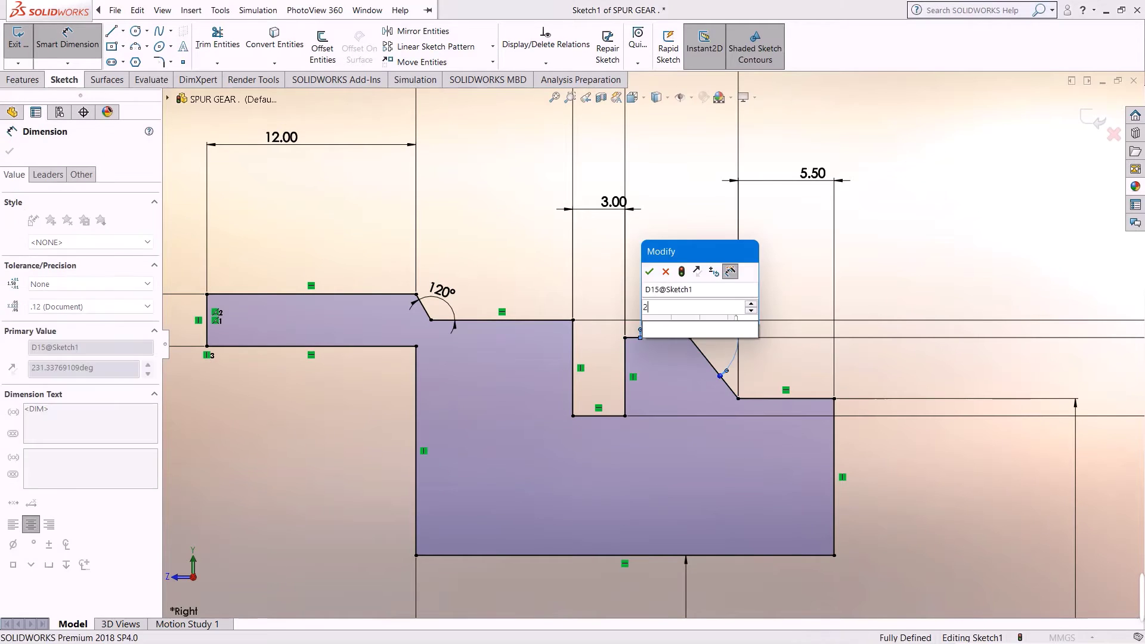
pyautogui.press('Return')
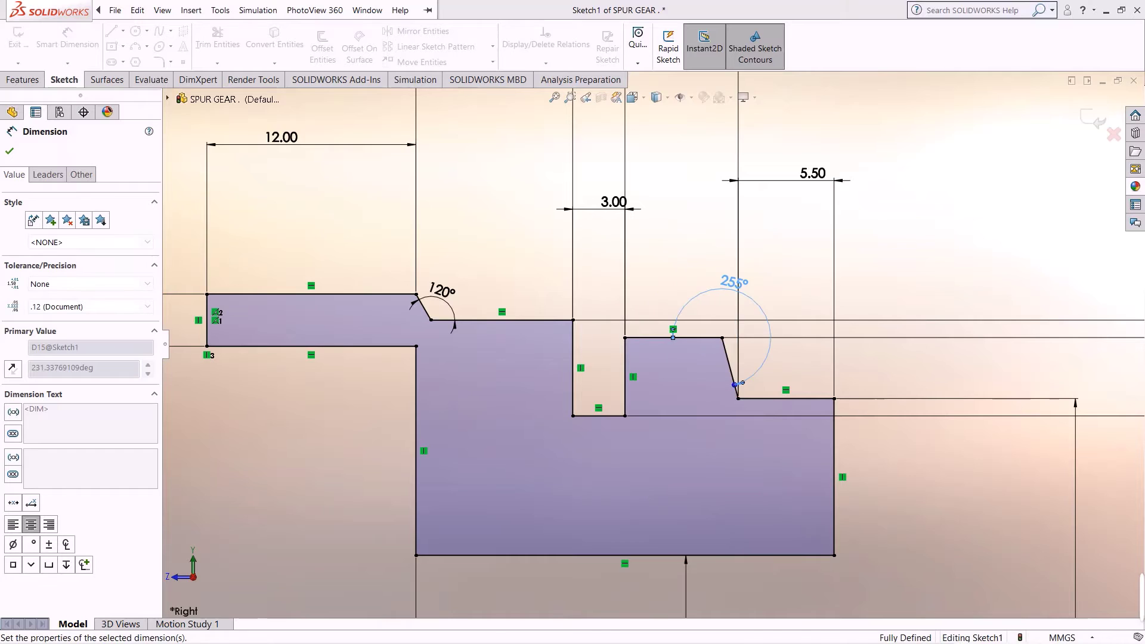
pyautogui.press('f')
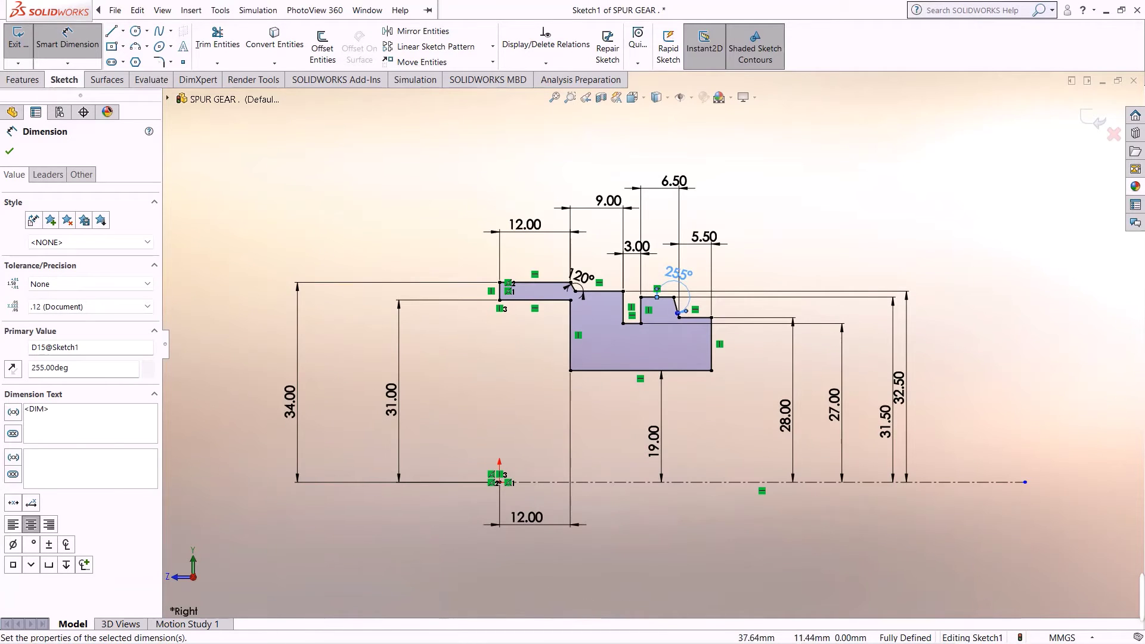
pyautogui.scroll(-1, 775, 335)
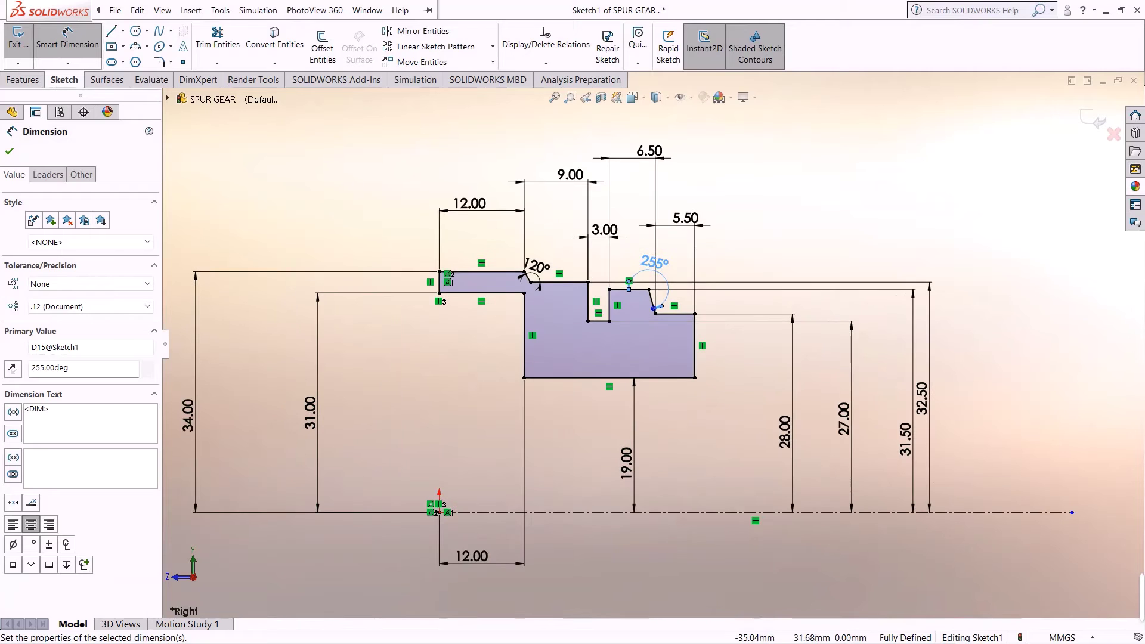
pyautogui.scroll(1, 649, 347)
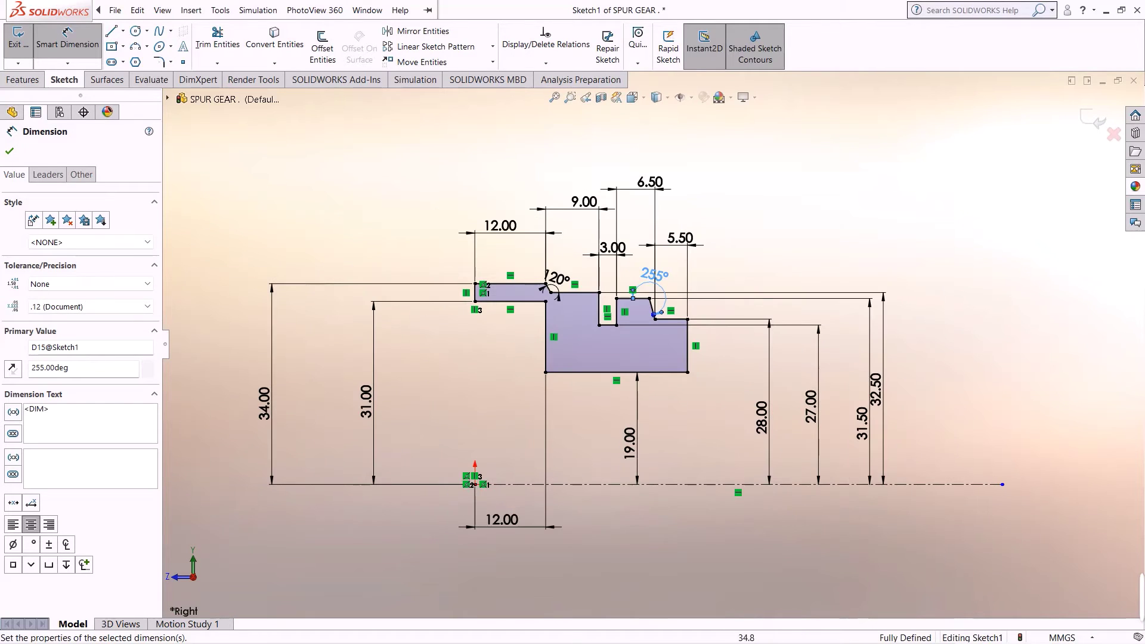
pyautogui.press('Escape')
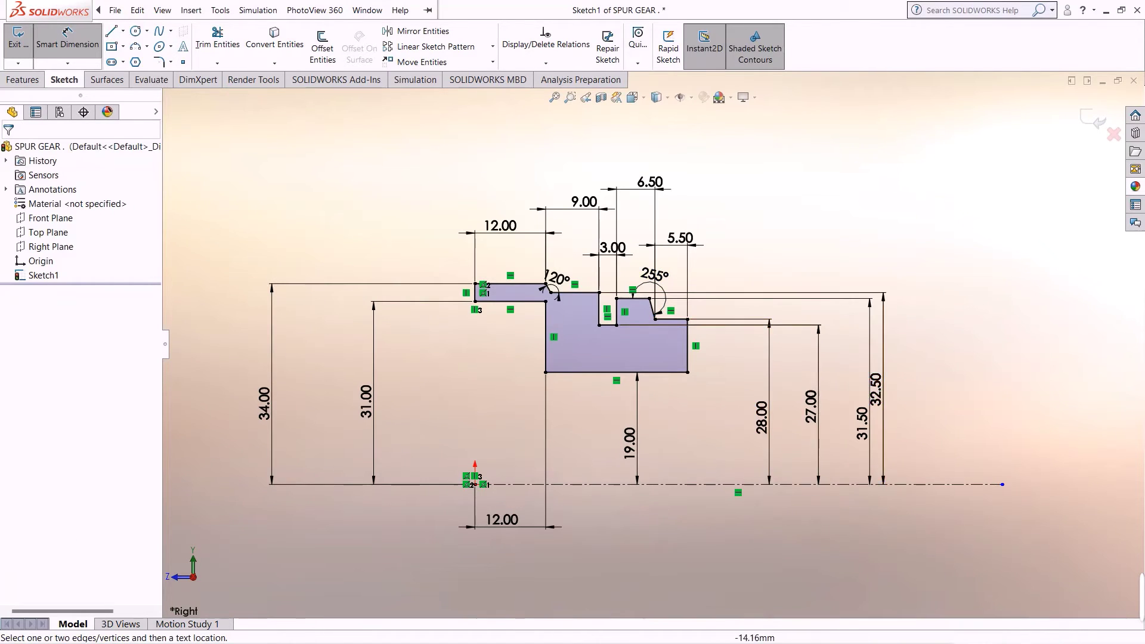
# Step: Close the sketch and revolve the profile 360° about the horizontal centerline into a solid
pyautogui.click(17, 41)
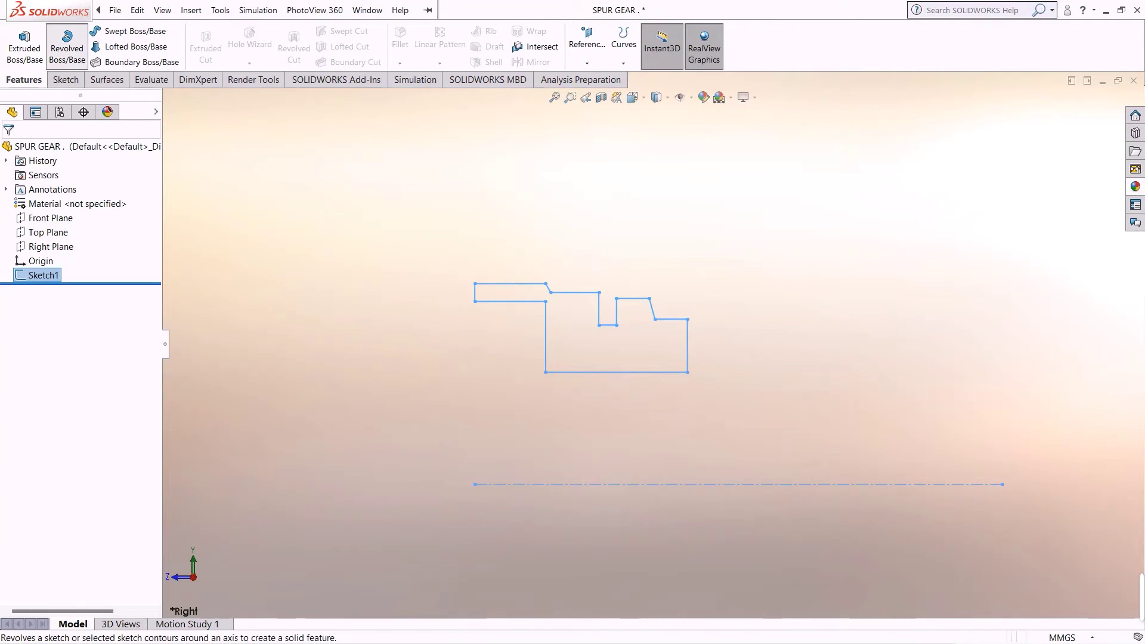
pyautogui.click(67, 48)
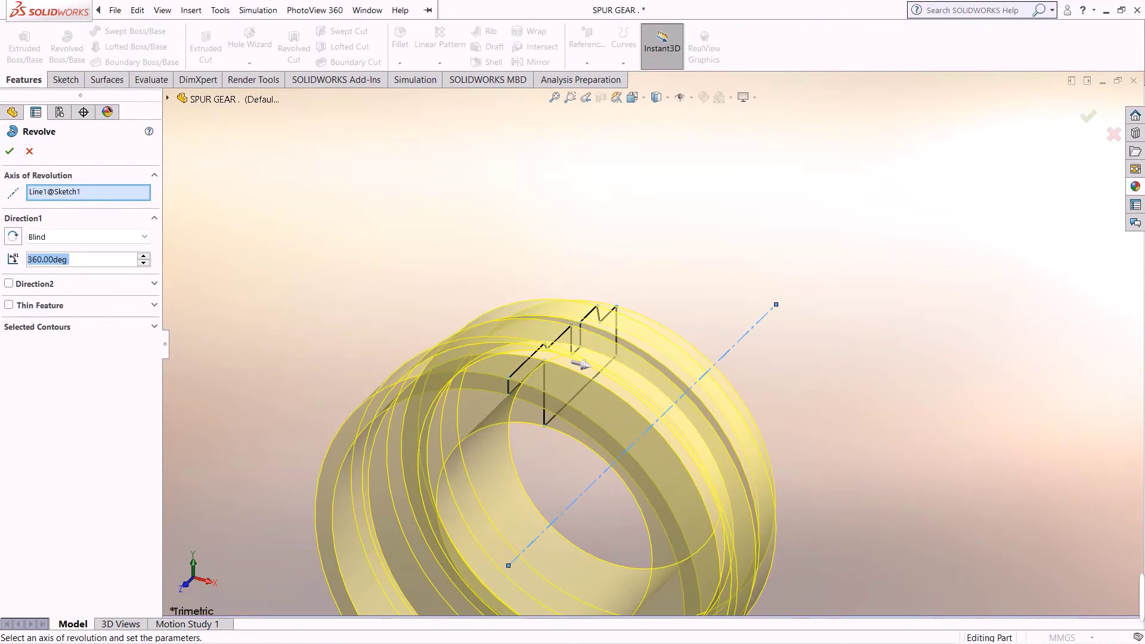
pyautogui.click(9, 151)
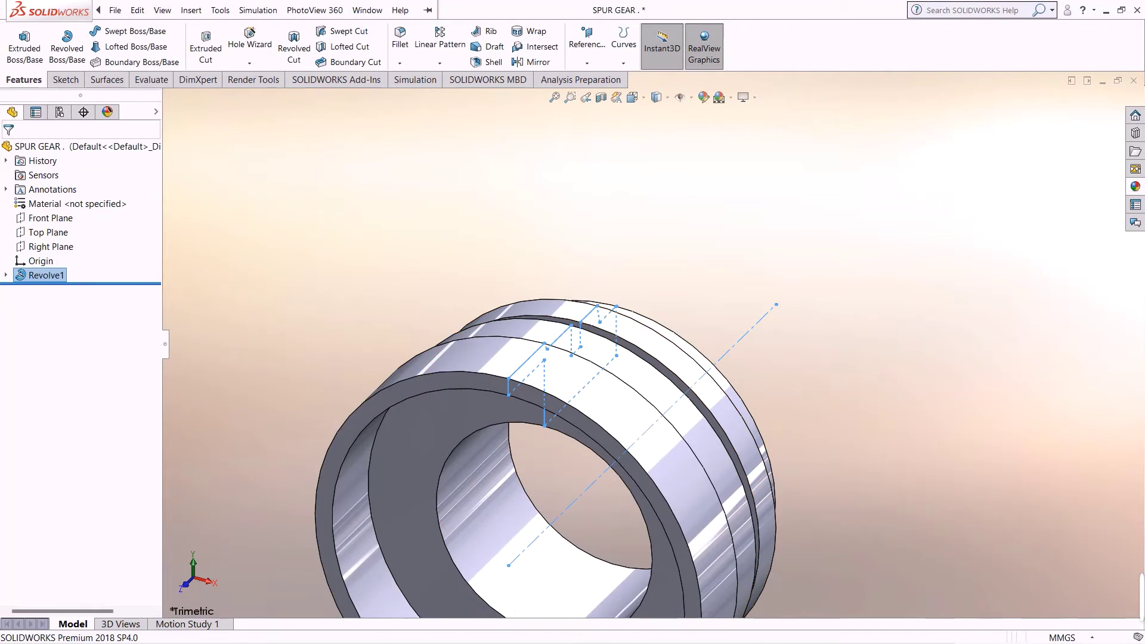
# Step: Examine the revolved body's stepped, grooved outside and its recessed bore from several directions
pyautogui.press('Left')
pyautogui.press('Left')
pyautogui.press('Left')
pyautogui.press('Left')
pyautogui.press('Left')
pyautogui.press('Left')
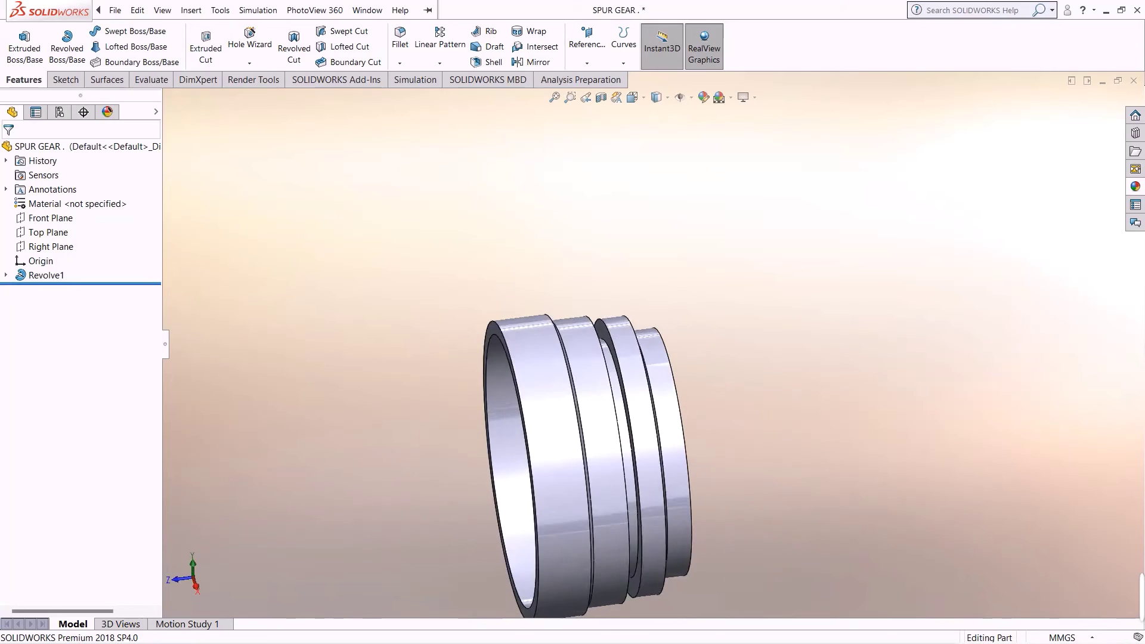
pyautogui.press('Left')
pyautogui.press('Left')
pyautogui.press('Left')
pyautogui.press('Left')
pyautogui.press('Left')
pyautogui.press('Left')
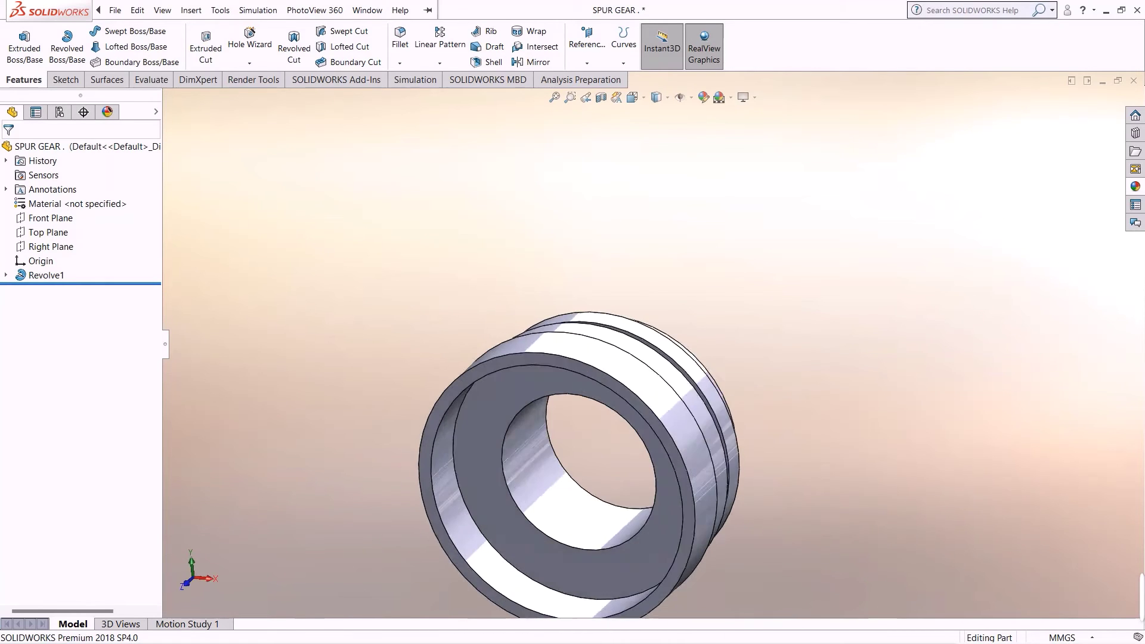
# Step: Start a sketch on the body's front annular end face and view it face-on
pyautogui.click(620, 358)
pyautogui.rightClick(620, 357)
pyautogui.click(641, 329)
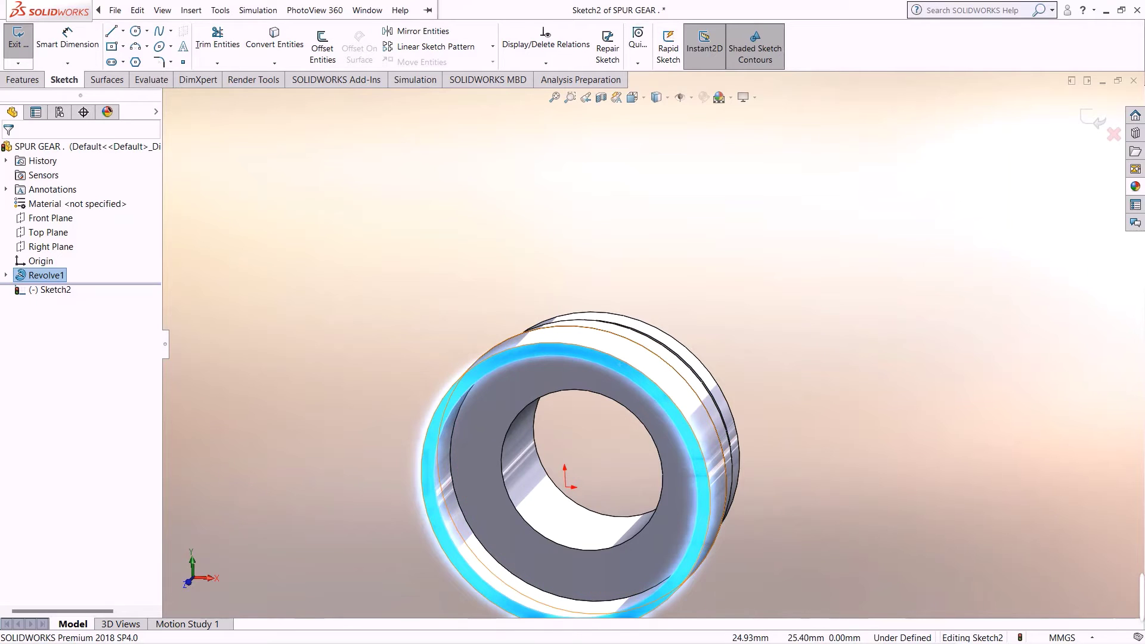
pyautogui.rightClick(51, 290)
pyautogui.click(76, 266)
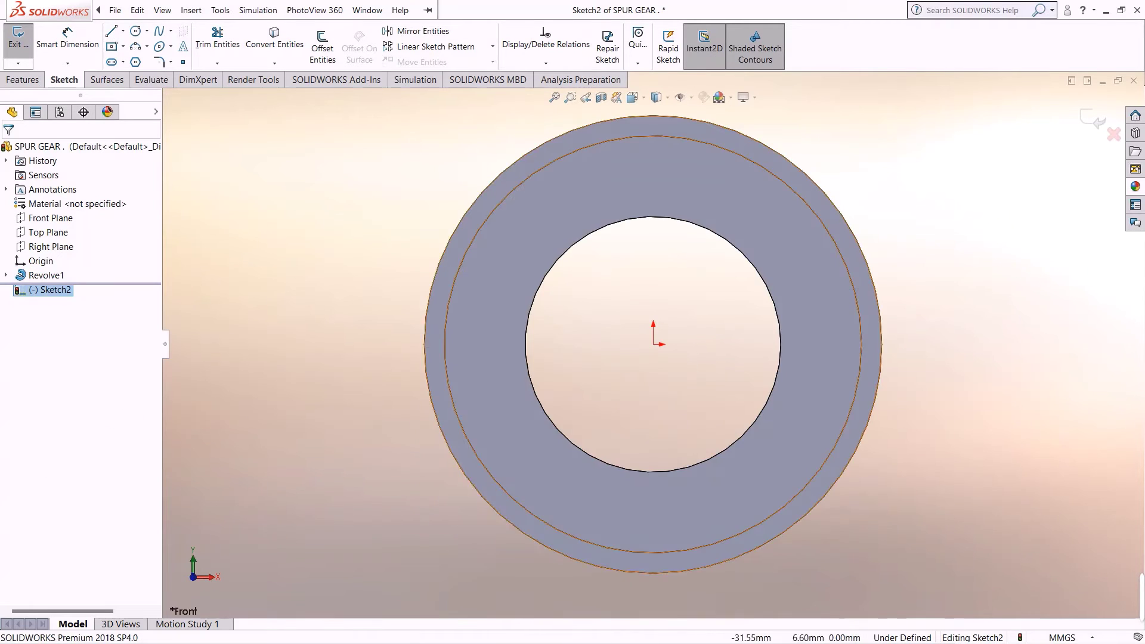
pyautogui.scroll(3, 654, 342)
# Step: Draw a centerpoint arc about the origin along the upper part of the outer edge, radius 34 mm, spanning about 21°
pyautogui.click(258, 10)
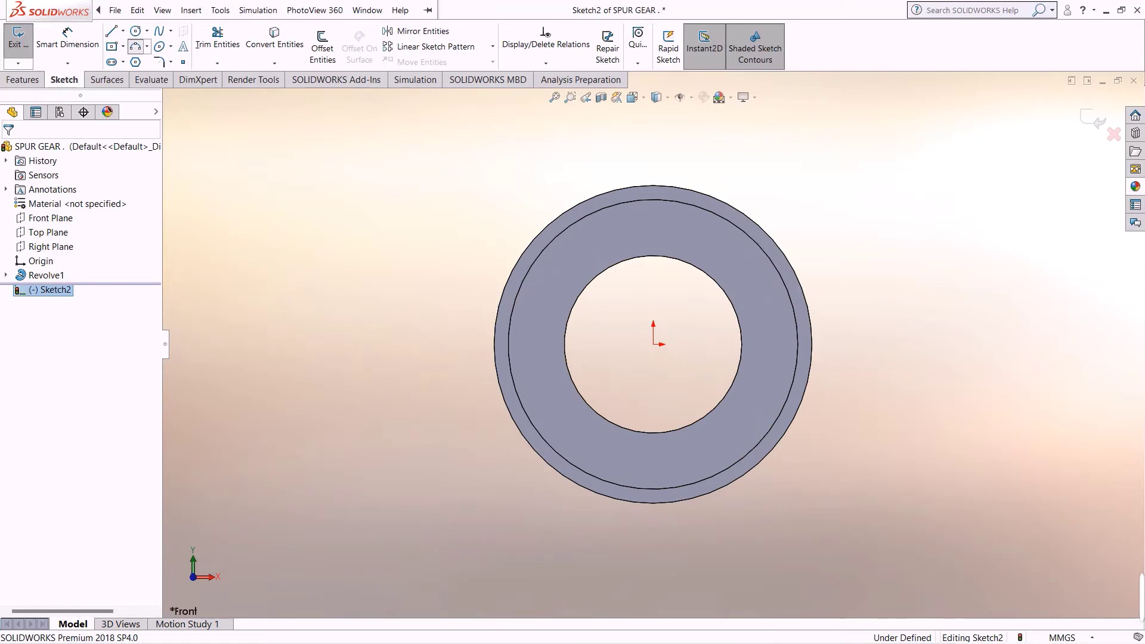
pyautogui.click(136, 46)
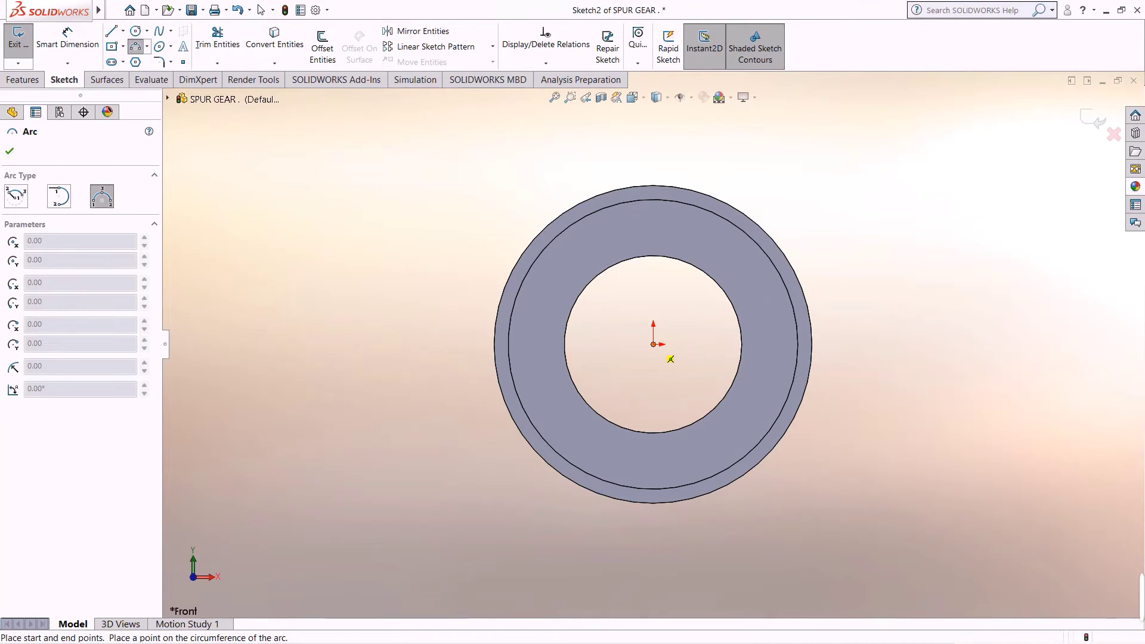
pyautogui.click(147, 46)
pyautogui.click(178, 55)
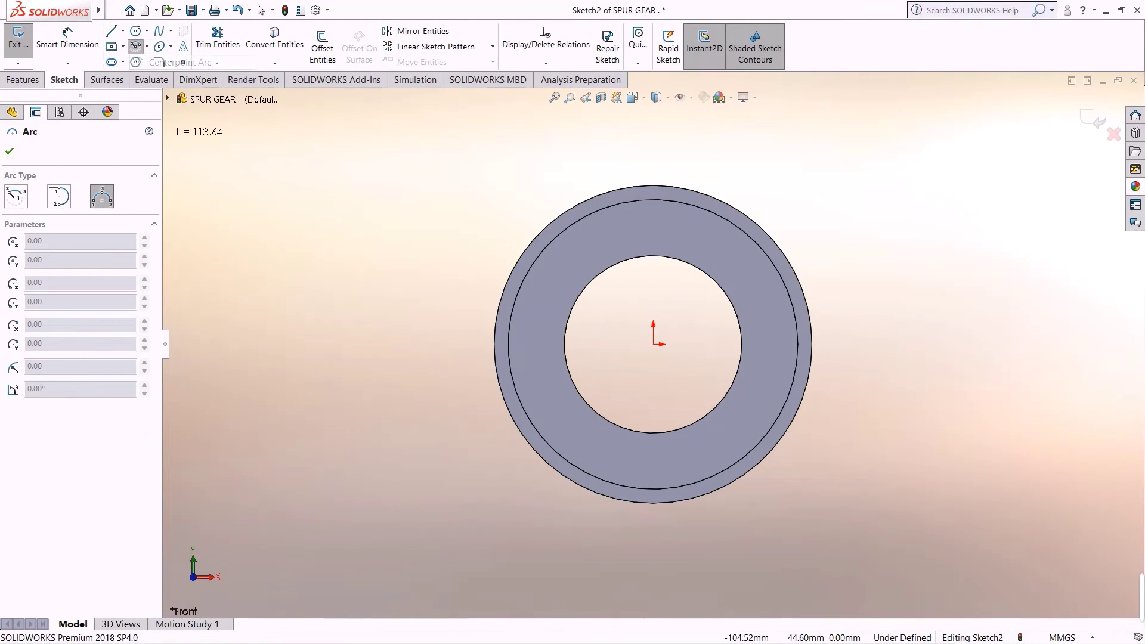
pyautogui.click(654, 344)
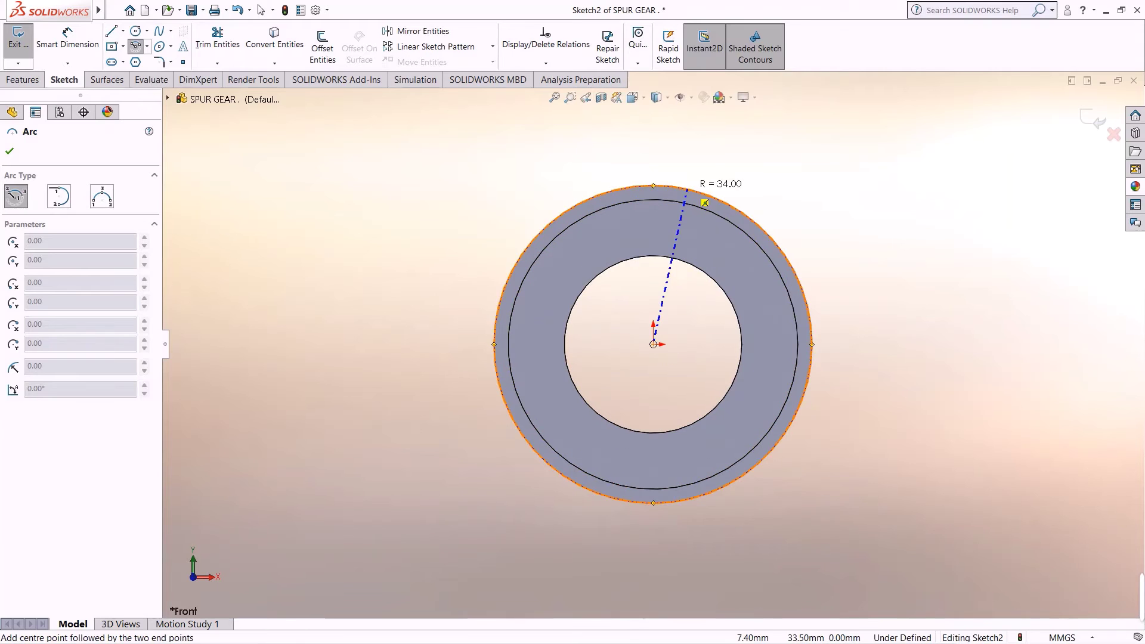
pyautogui.click(654, 185)
pyautogui.click(687, 189)
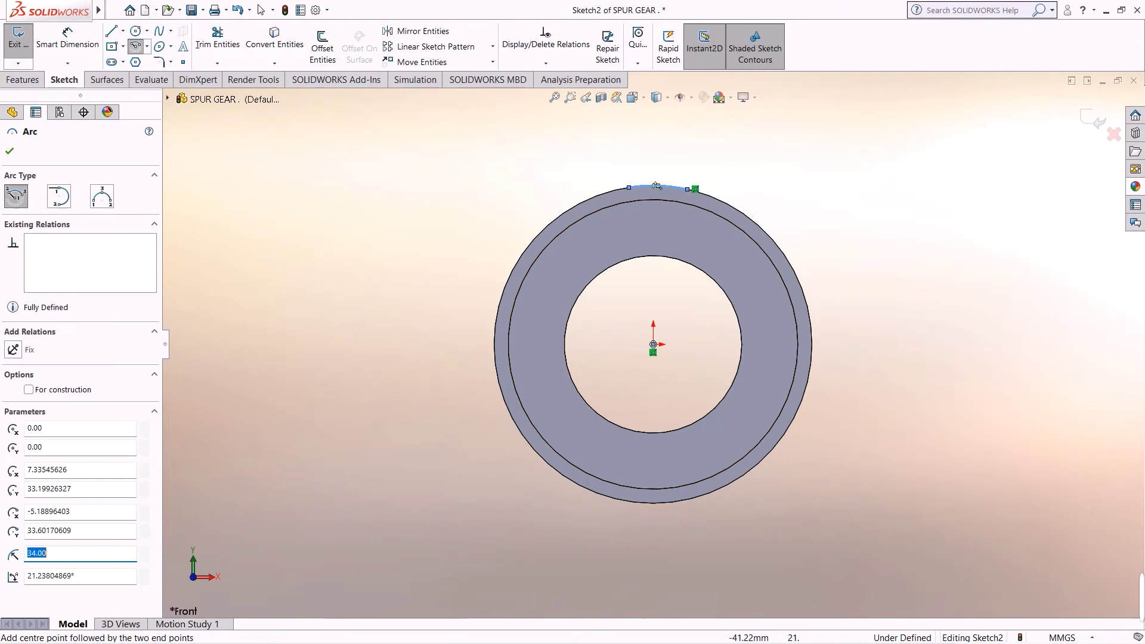
pyautogui.press('Escape')
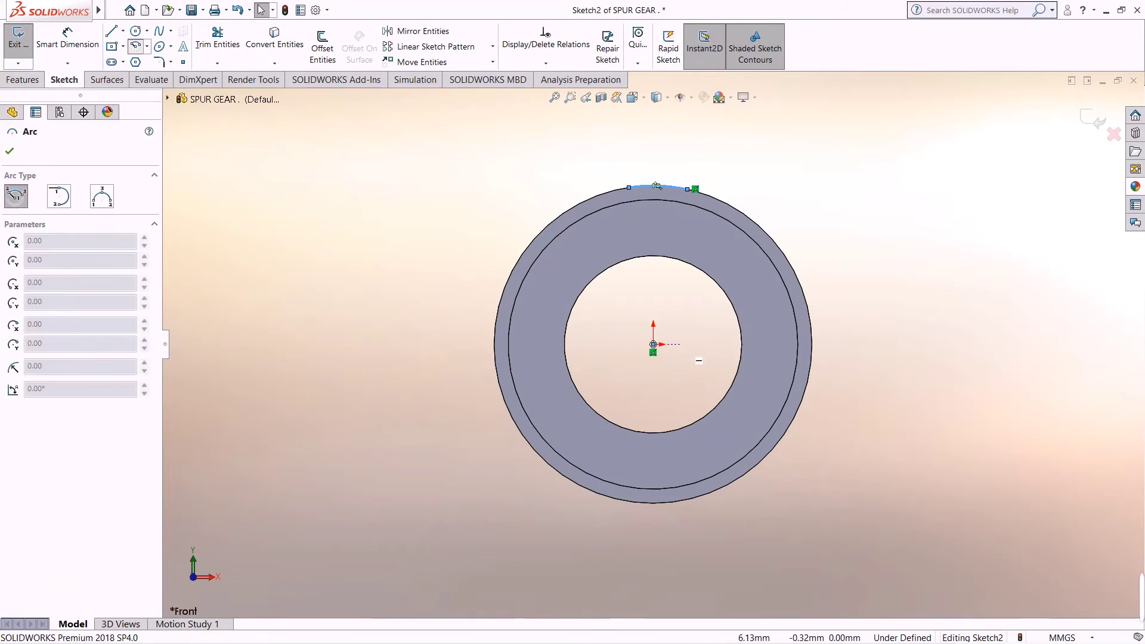
# Step: Draw a second centerpoint arc about the origin above the outer edge, radius about 43.5 mm
pyautogui.click(653, 344)
pyautogui.click(654, 186)
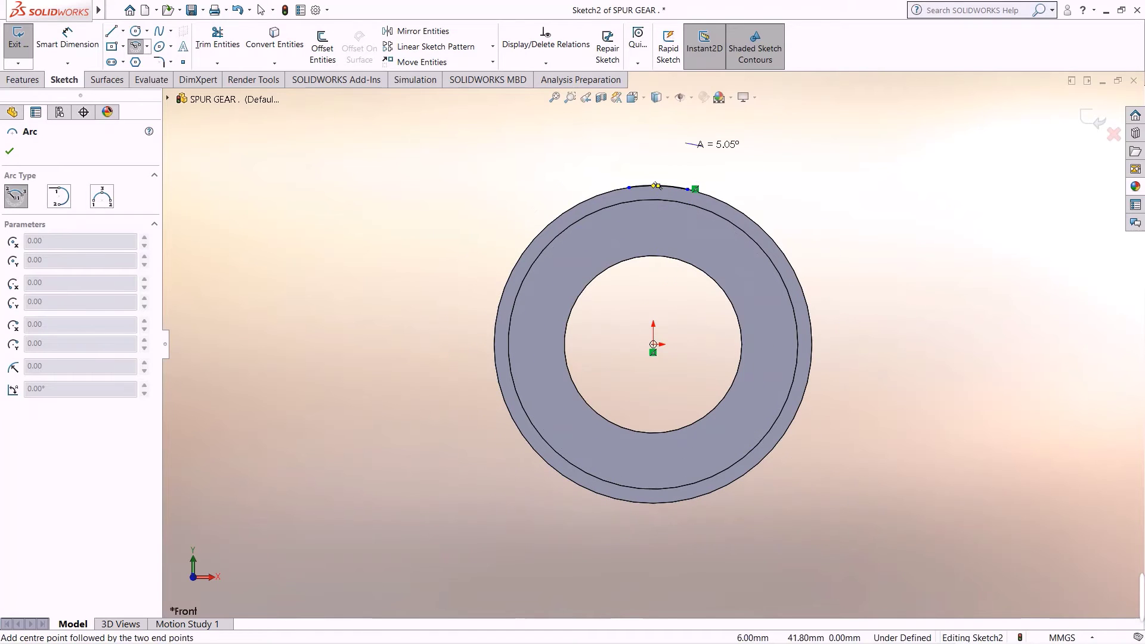
pyautogui.click(655, 186)
pyautogui.press('Escape')
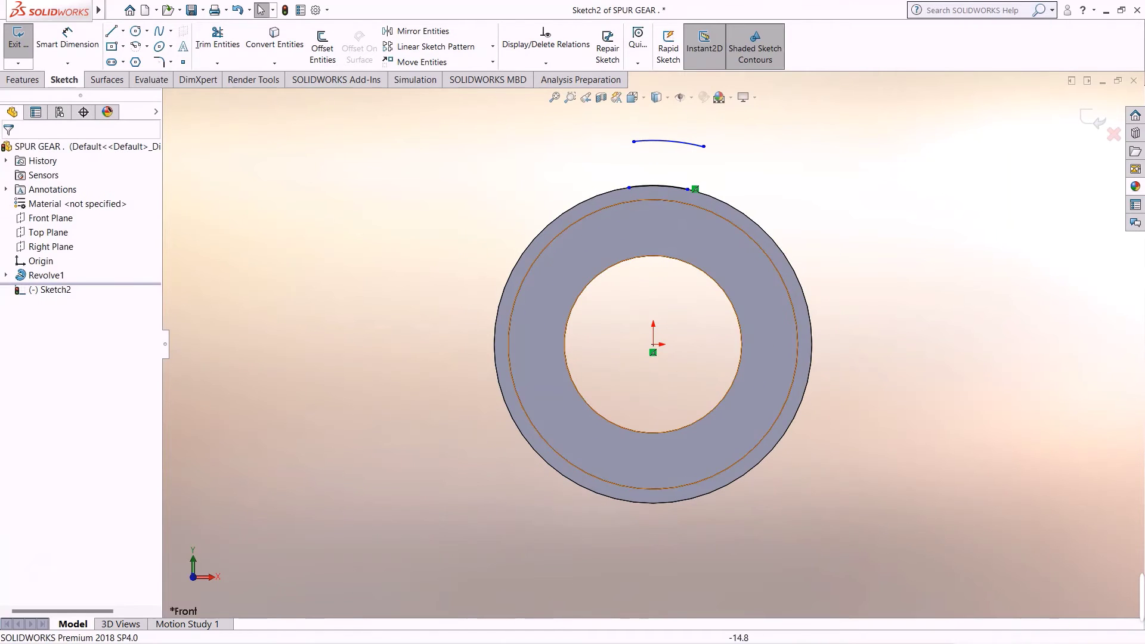
# Step: Add vertical relations aligning the midpoints of both the lower and the upper arc with the origin
pyautogui.click(546, 63)
pyautogui.click(546, 93)
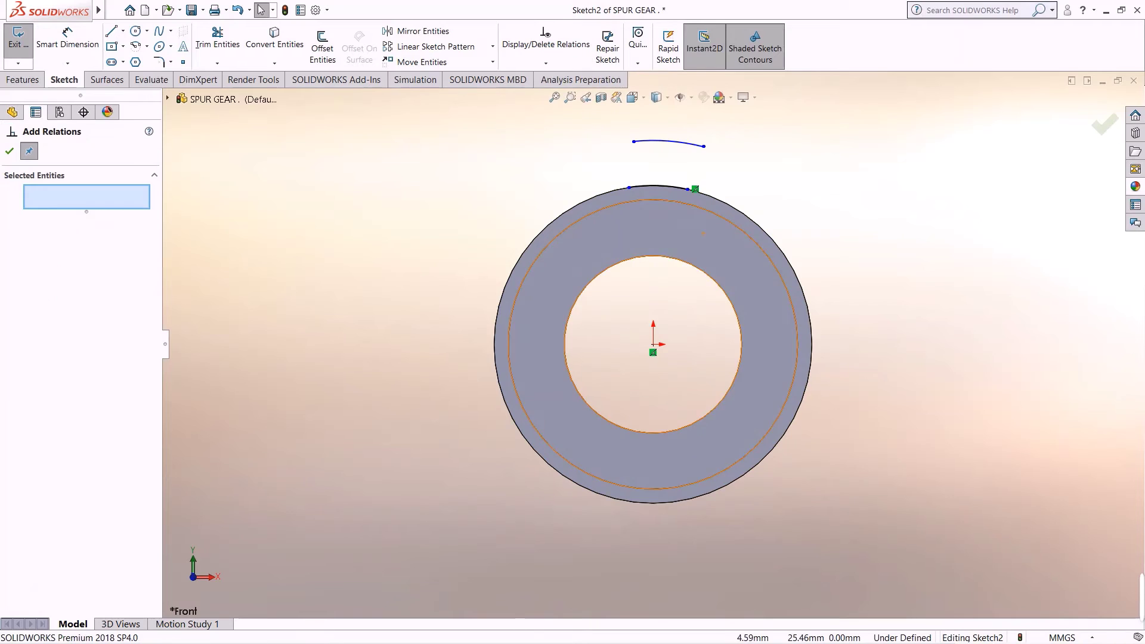
pyautogui.scroll(-2, 665, 173)
pyautogui.click(654, 207)
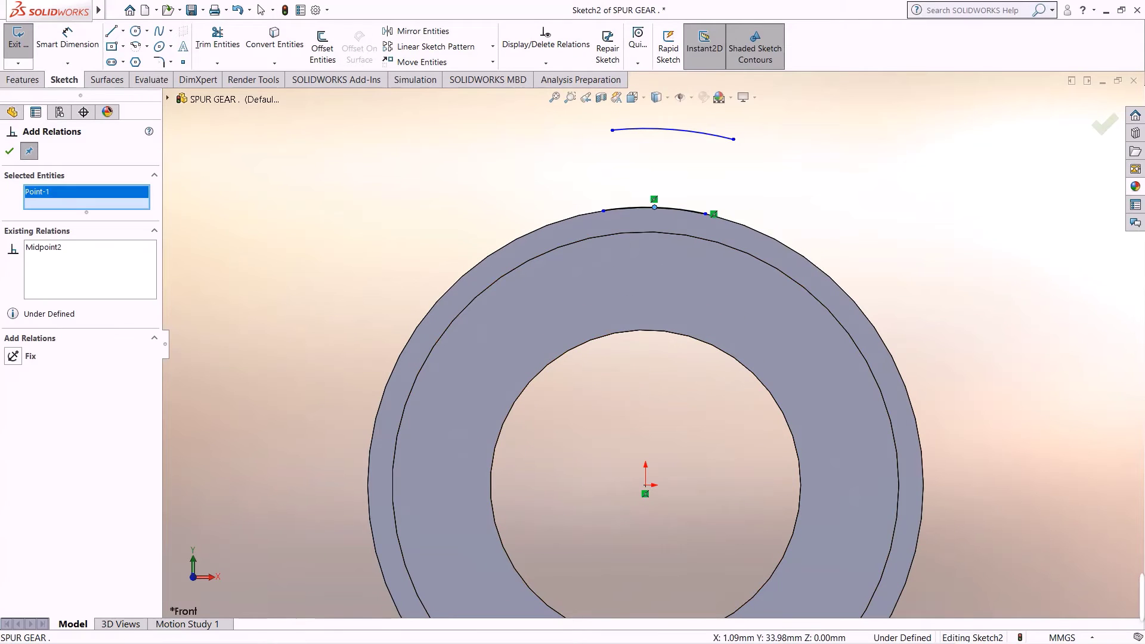
pyautogui.click(645, 485)
pyautogui.click(13, 386)
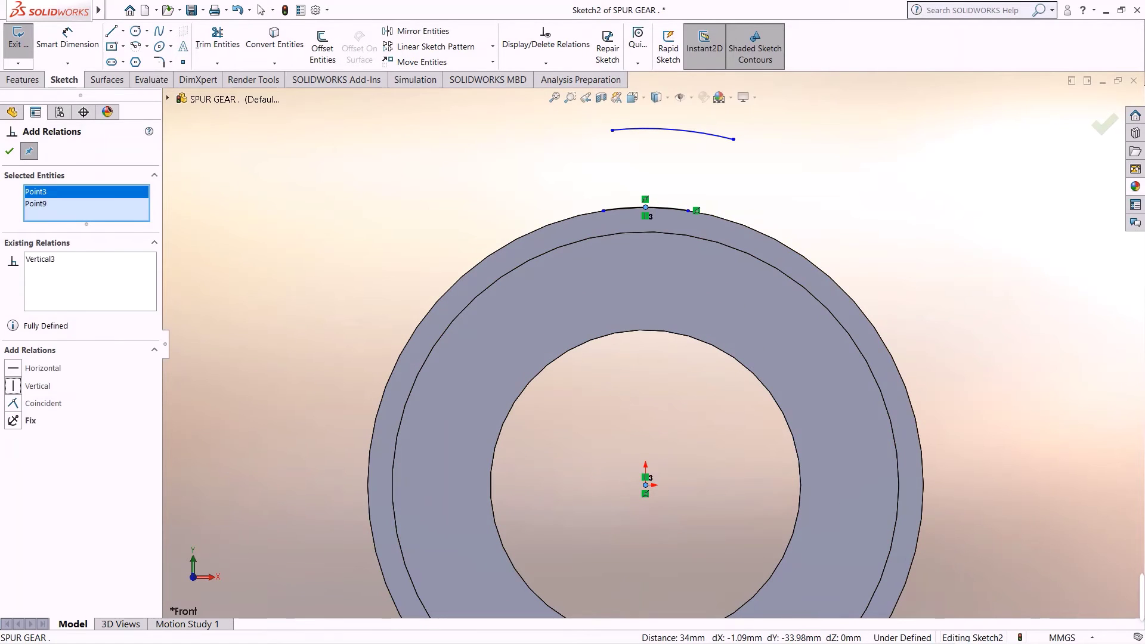
pyautogui.click(673, 129)
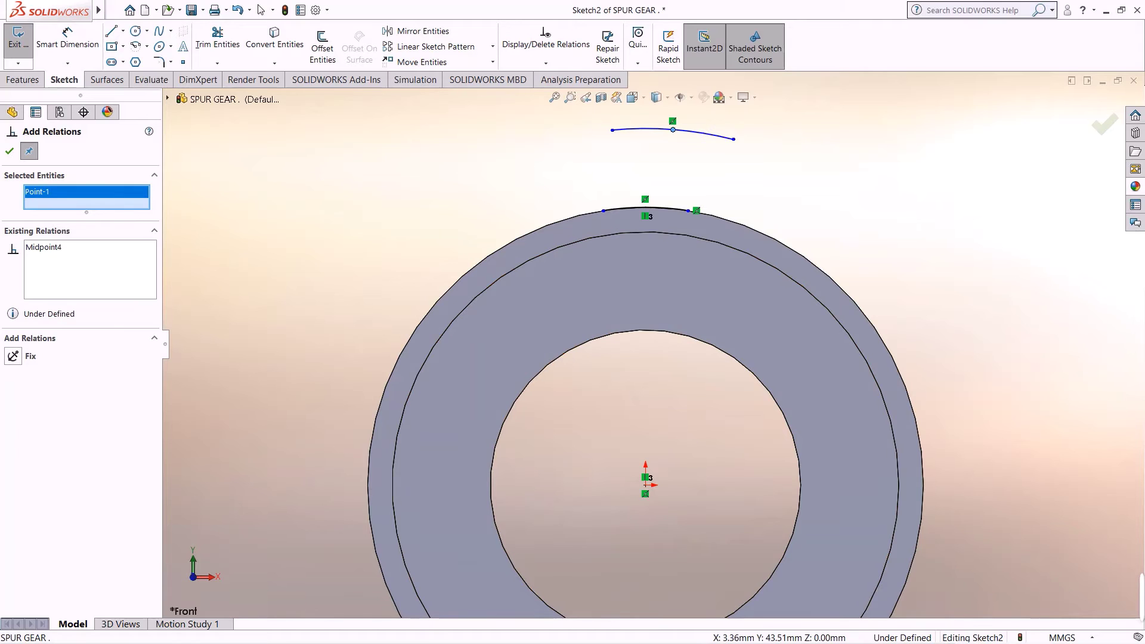
pyautogui.click(645, 484)
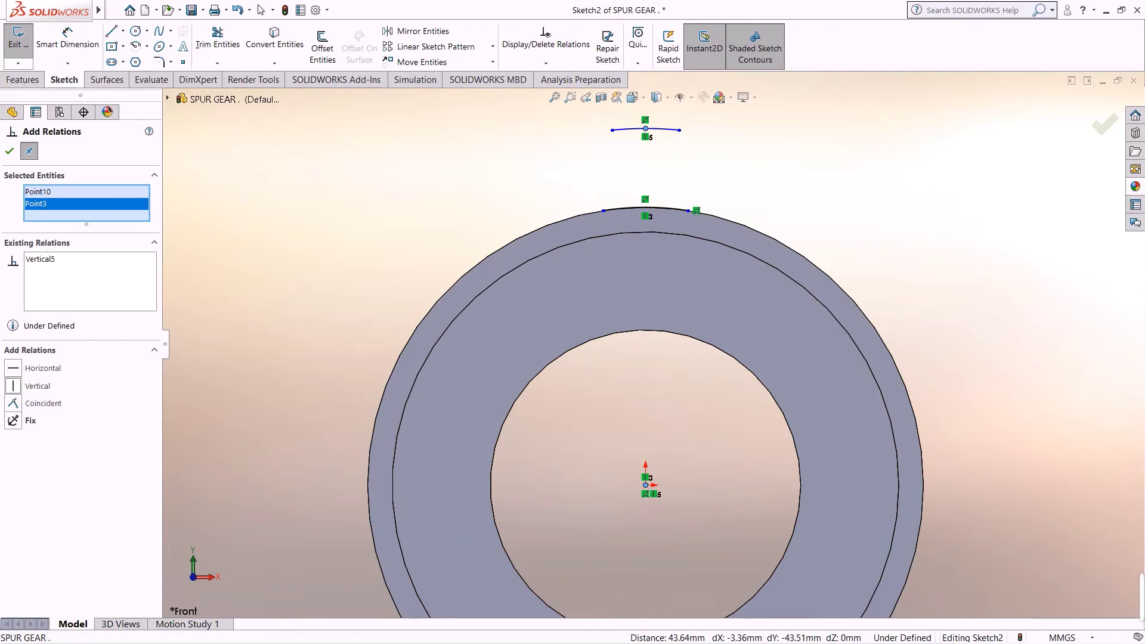
pyautogui.click(10, 151)
# Step: Dimension the horizontal distance between the lower arc's endpoints as 5 mm
pyautogui.click(67, 39)
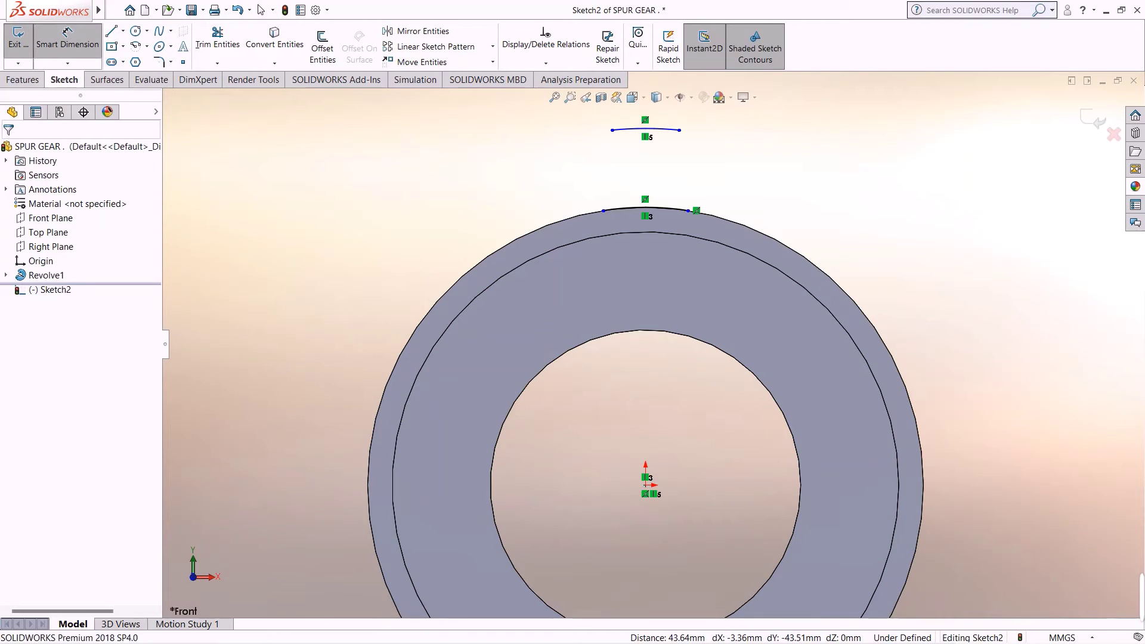
pyautogui.click(604, 210)
pyautogui.click(688, 210)
pyautogui.click(649, 288)
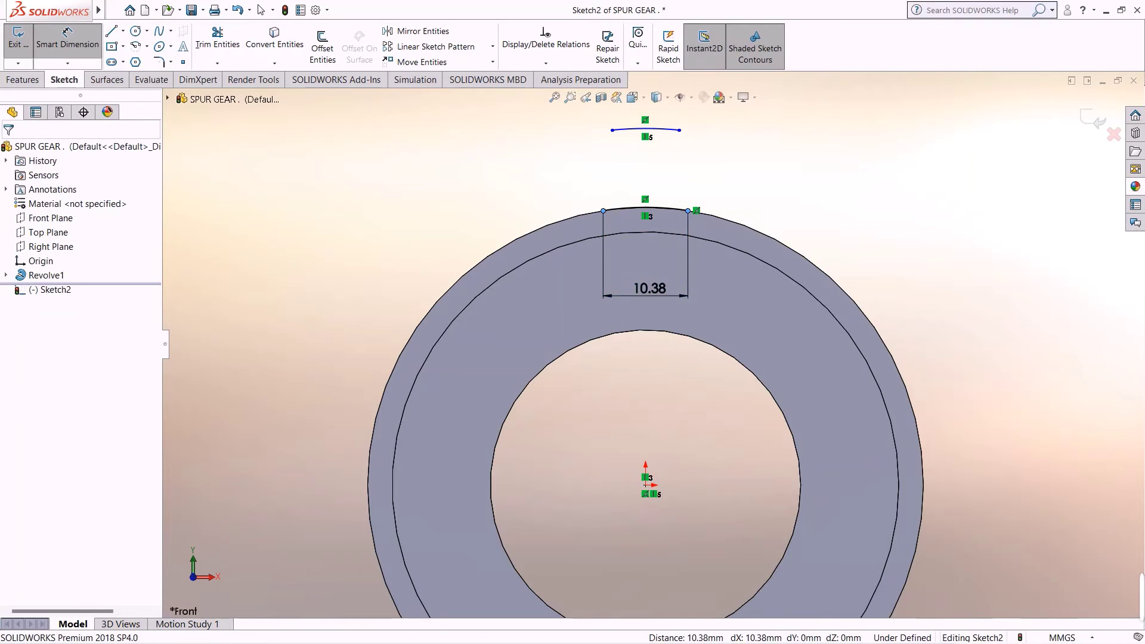
pyautogui.press('Return')
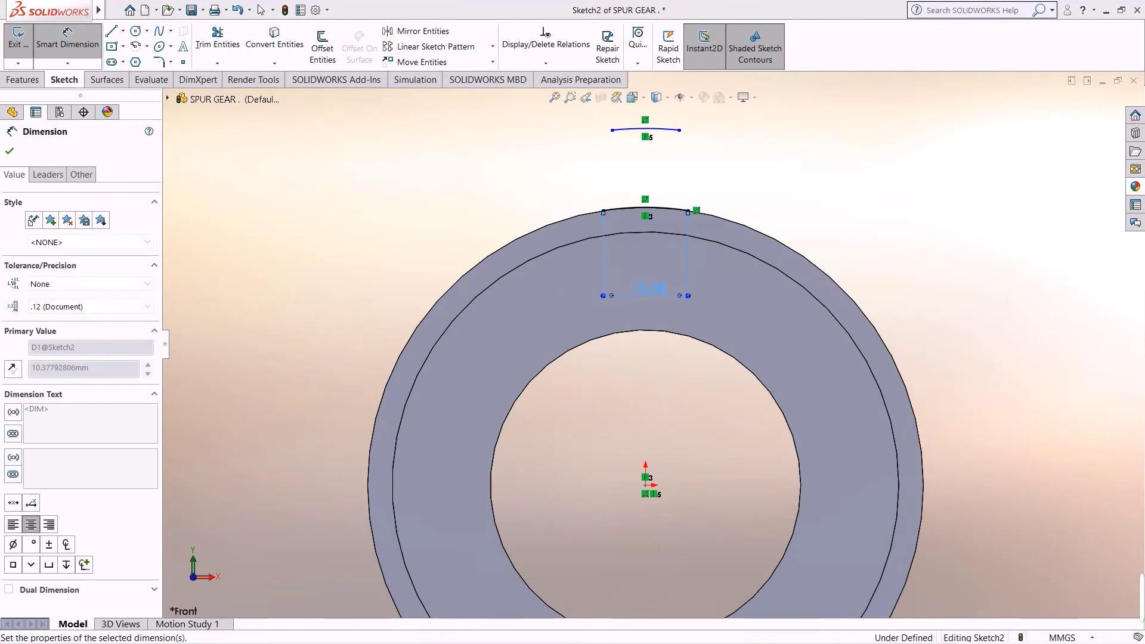
# Step: Dimension the horizontal distance between the upper arc's endpoints as 3 mm
pyautogui.scroll(1, 632, 168)
pyautogui.click(618, 165)
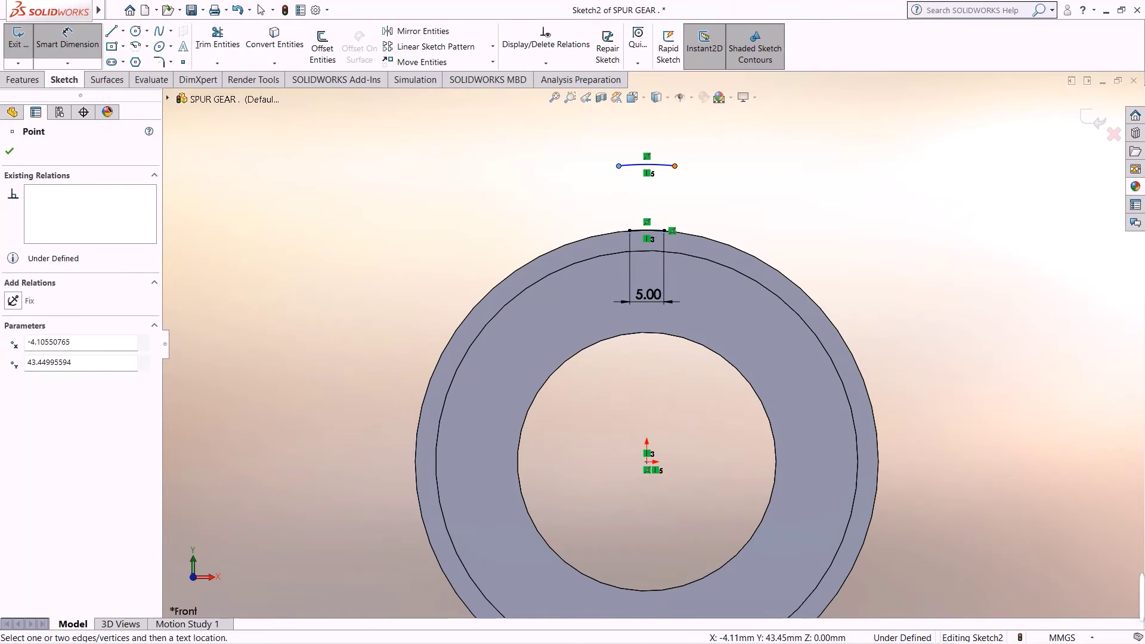
pyautogui.click(674, 165)
pyautogui.click(666, 136)
pyautogui.press('Return')
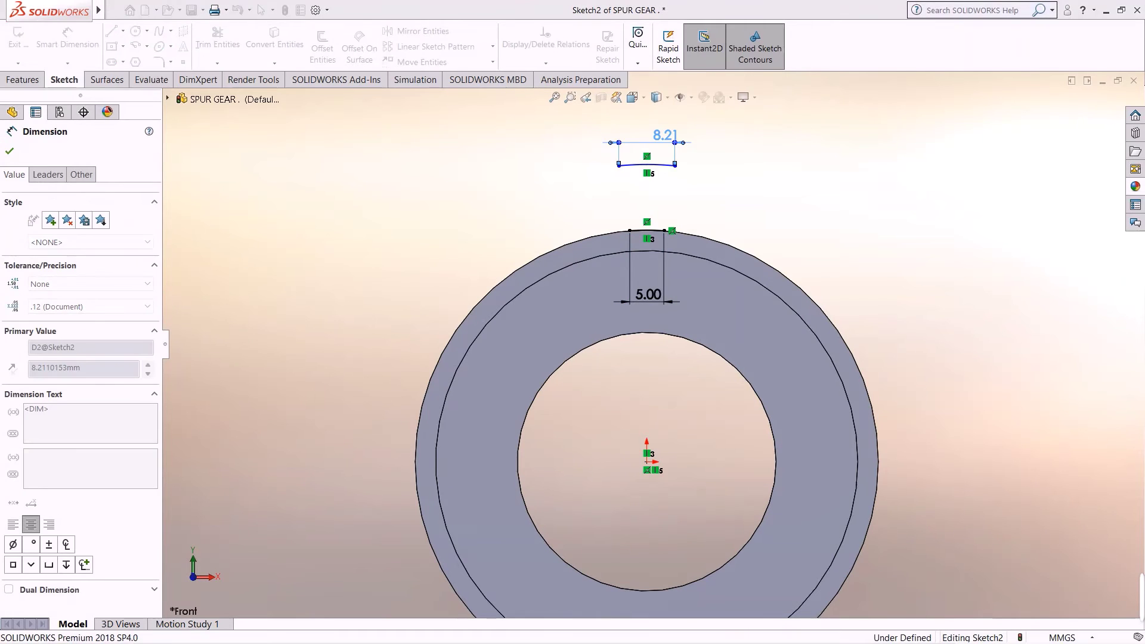
pyautogui.write('3')
pyautogui.press('Return')
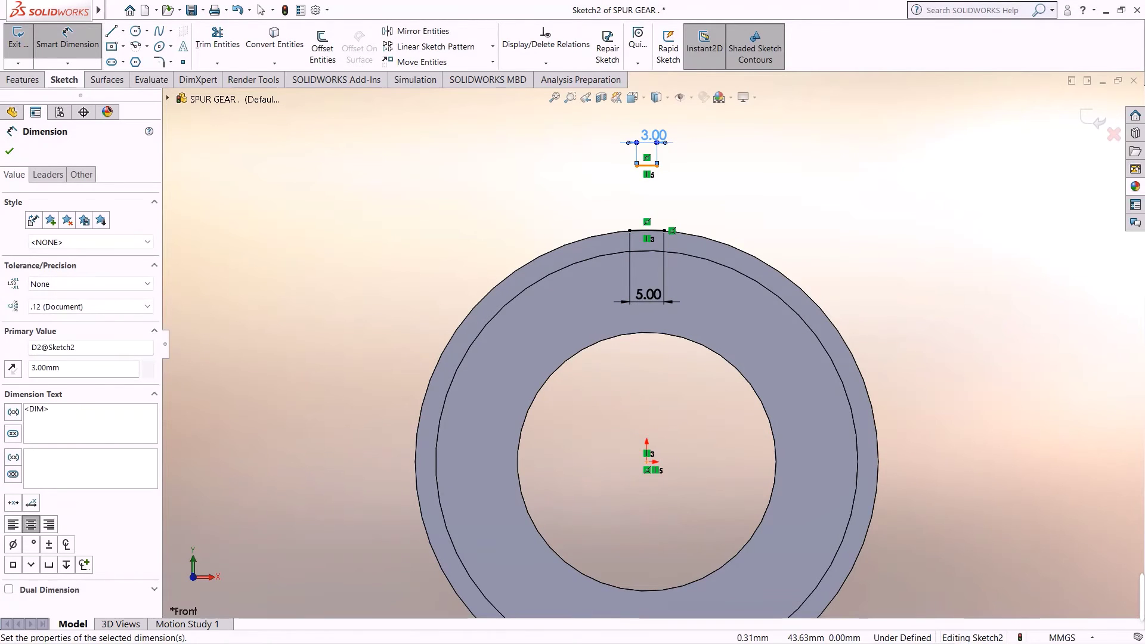
# Step: Dimension the upper arc's radius as 82/2, giving 41 mm
pyautogui.click(646, 166)
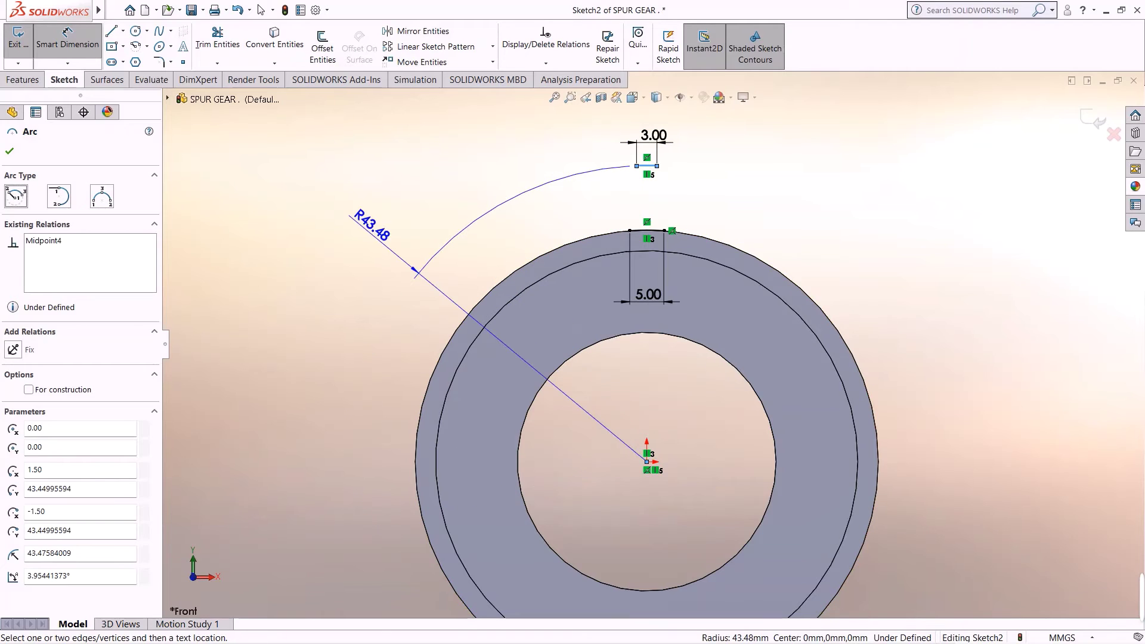
pyautogui.click(370, 226)
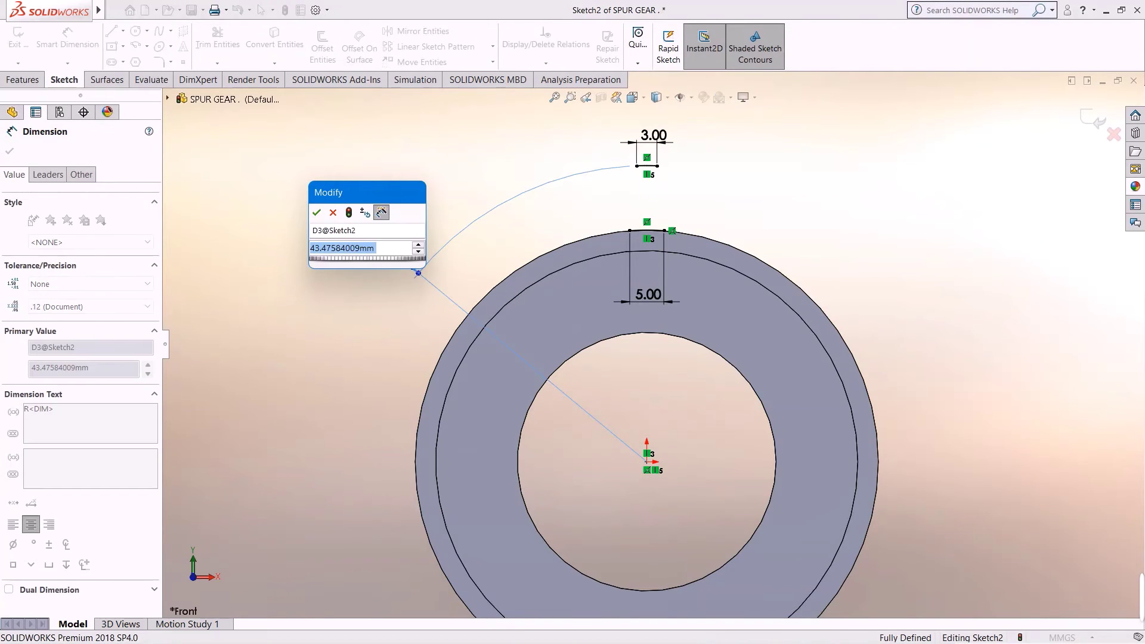
pyautogui.write('82/2')
pyautogui.press('Return')
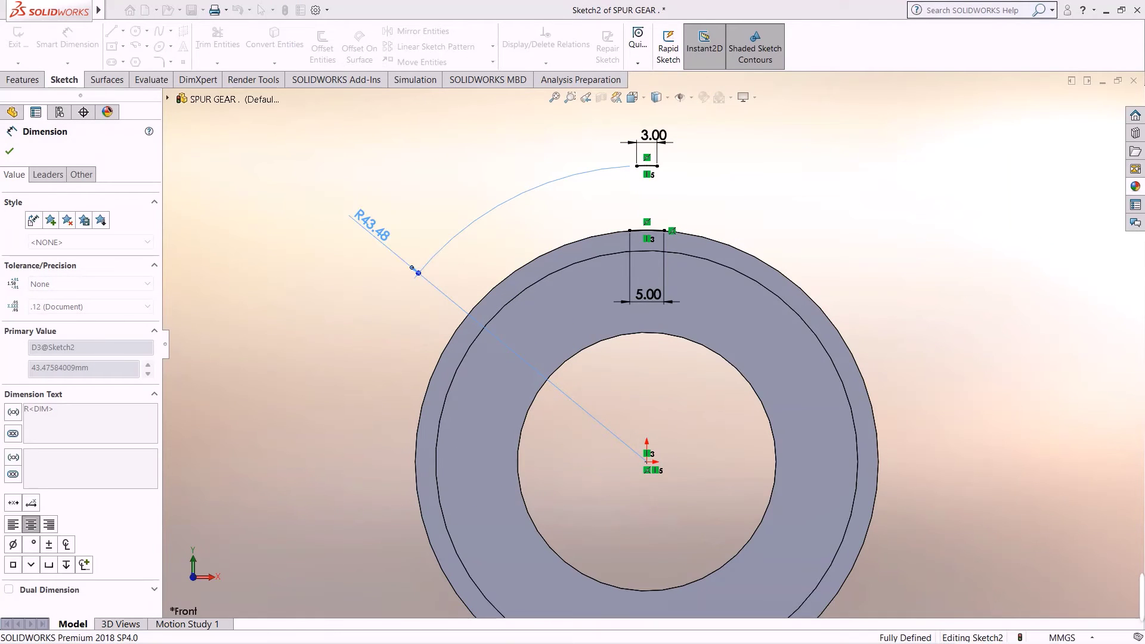
# Step: Draw a 3-point arc joining the left ends of the upper and lower arcs, bulging outward, radius about 17.7 mm
pyautogui.scroll(-1, 603, 218)
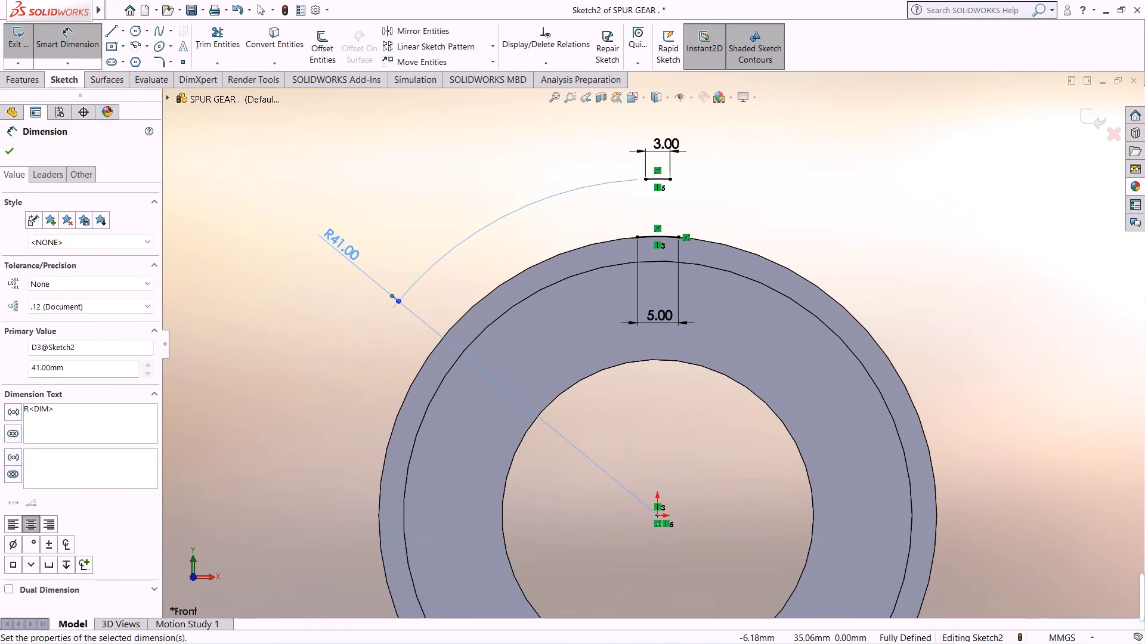
pyautogui.click(147, 46)
pyautogui.click(169, 92)
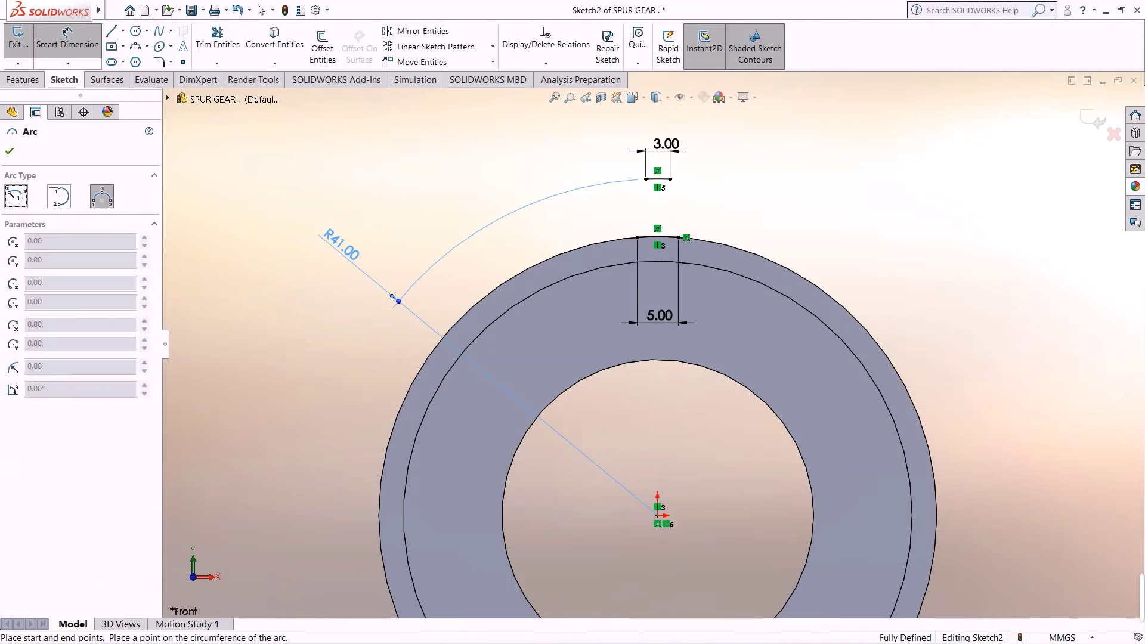
pyautogui.scroll(-2, 520, 148)
pyautogui.click(700, 193)
pyautogui.click(689, 277)
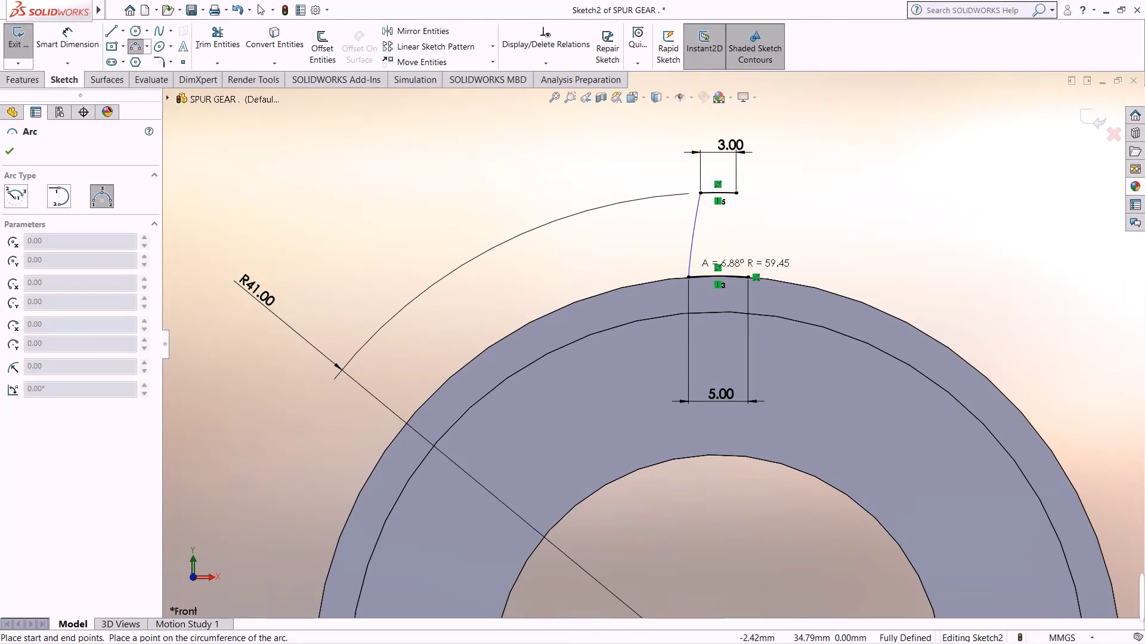
pyautogui.click(689, 246)
# Step: Dimension the left flank arc's radius as 14 mm
pyautogui.click(67, 41)
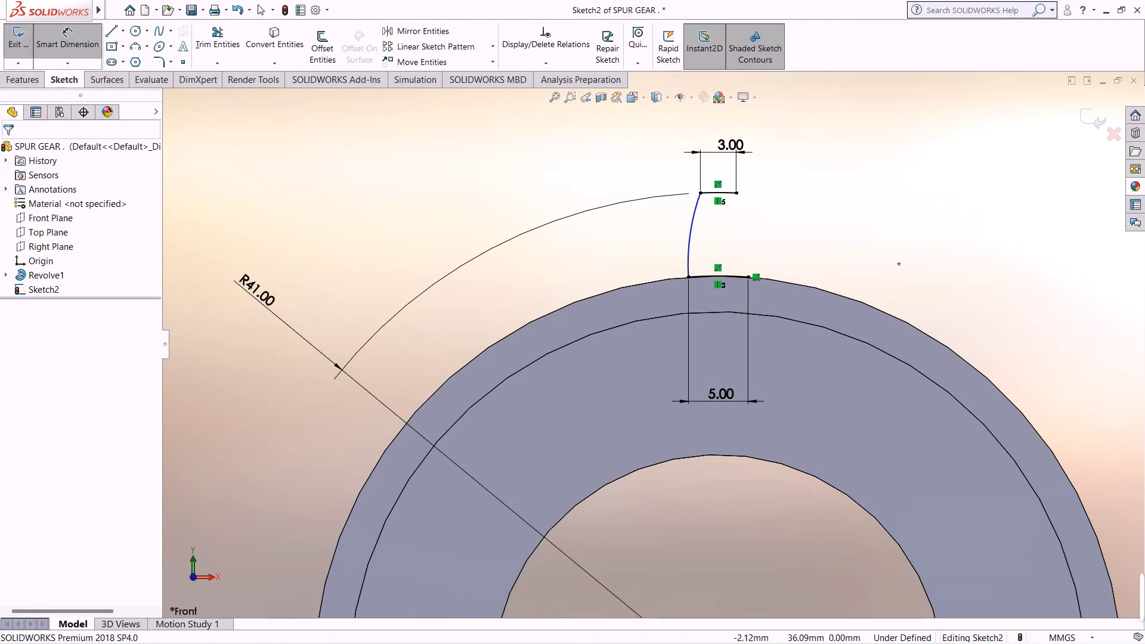
pyautogui.click(689, 253)
pyautogui.click(642, 216)
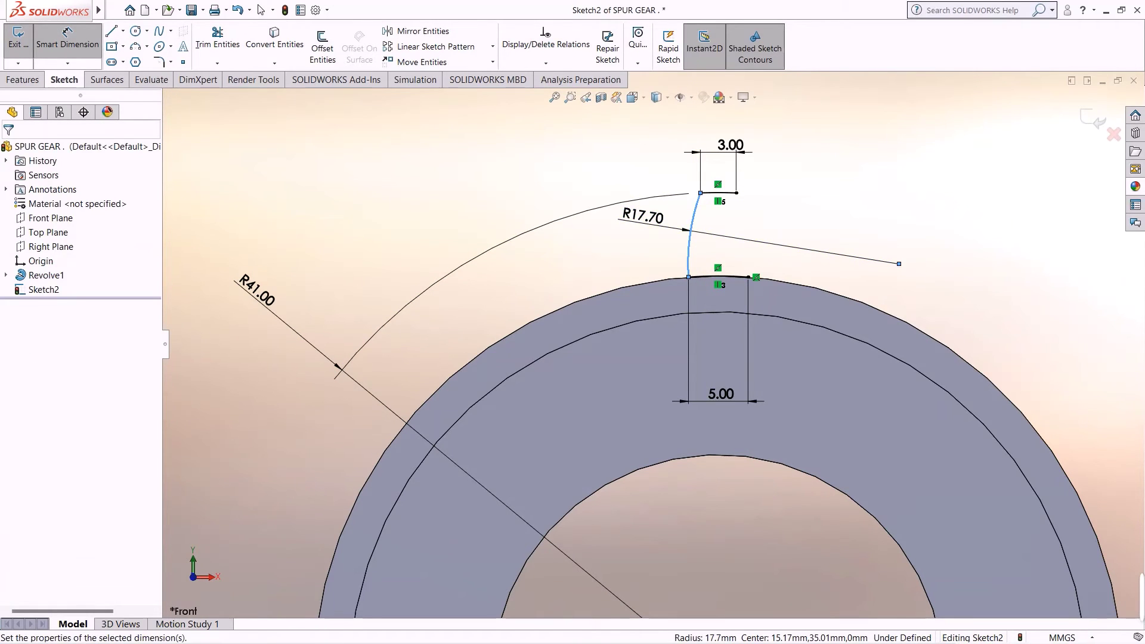
pyautogui.write('14')
pyautogui.press('Return')
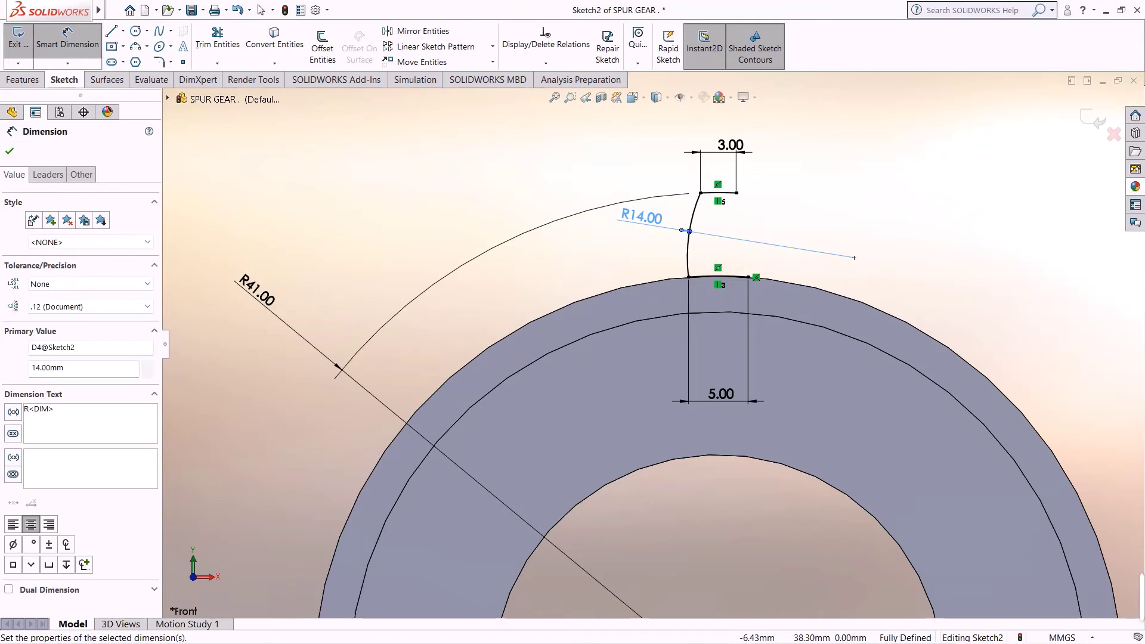
# Step: Mirror the left flank arc about the Right Plane as a copy to close the tooth profile
pyautogui.scroll(3, 500, 199)
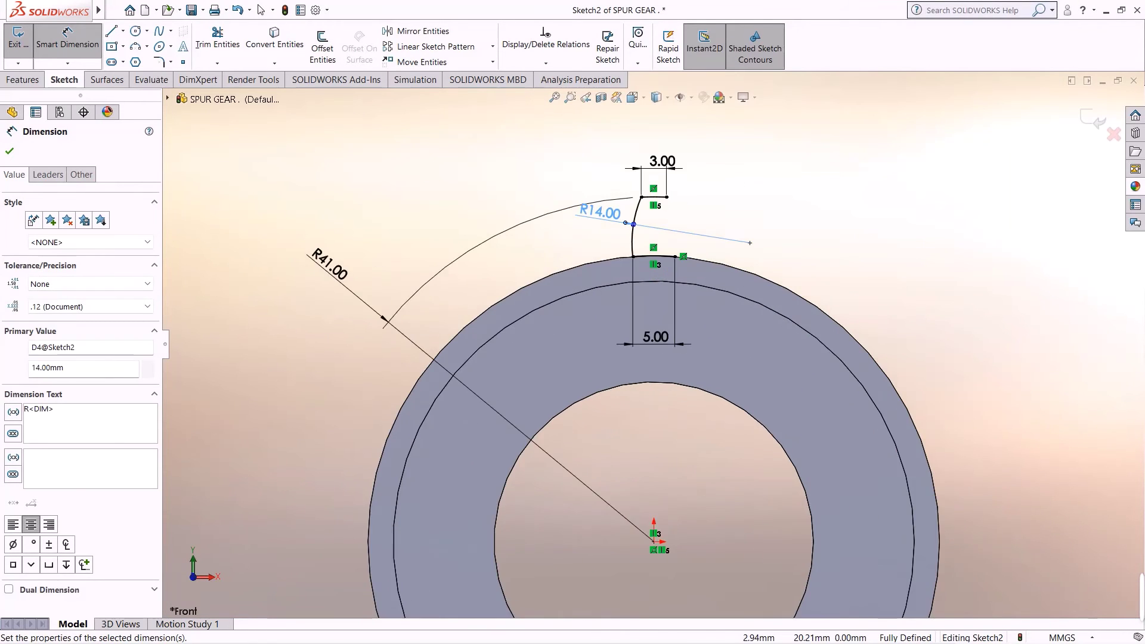
pyautogui.scroll(1, 674, 367)
pyautogui.click(423, 31)
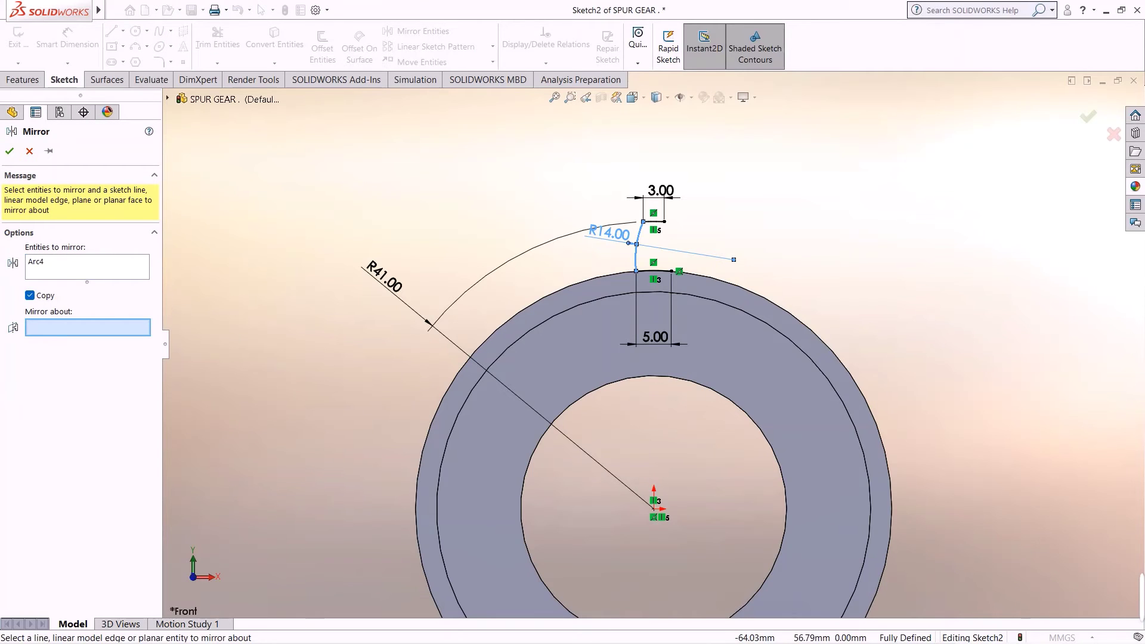
pyautogui.click(167, 98)
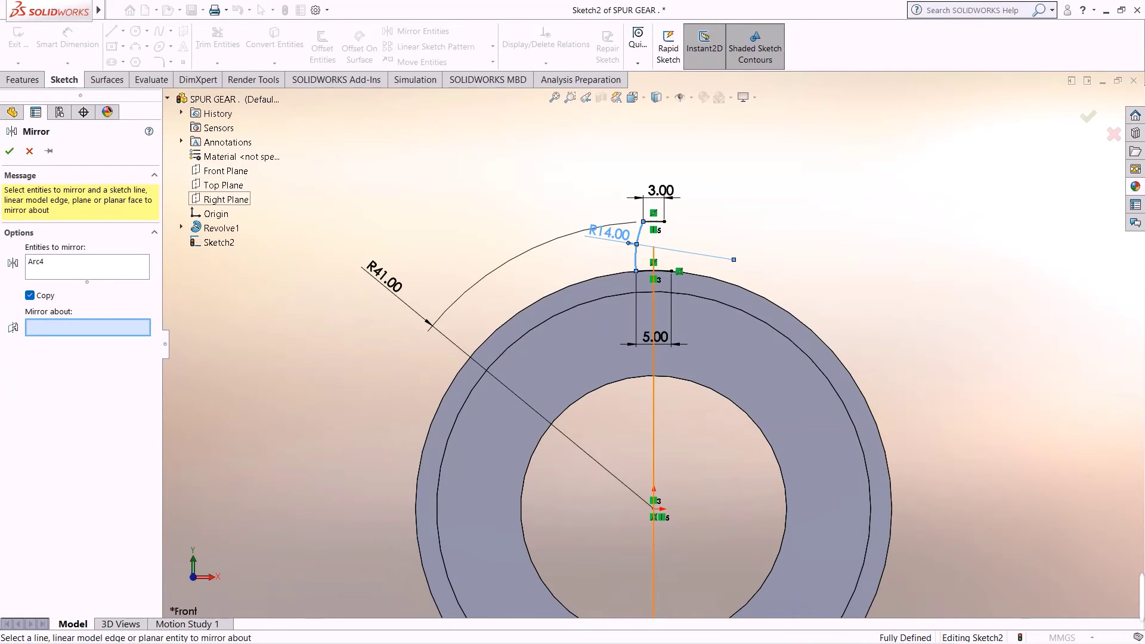
pyautogui.click(225, 199)
pyautogui.scroll(-7, 660, 241)
pyautogui.scroll(7, 660, 240)
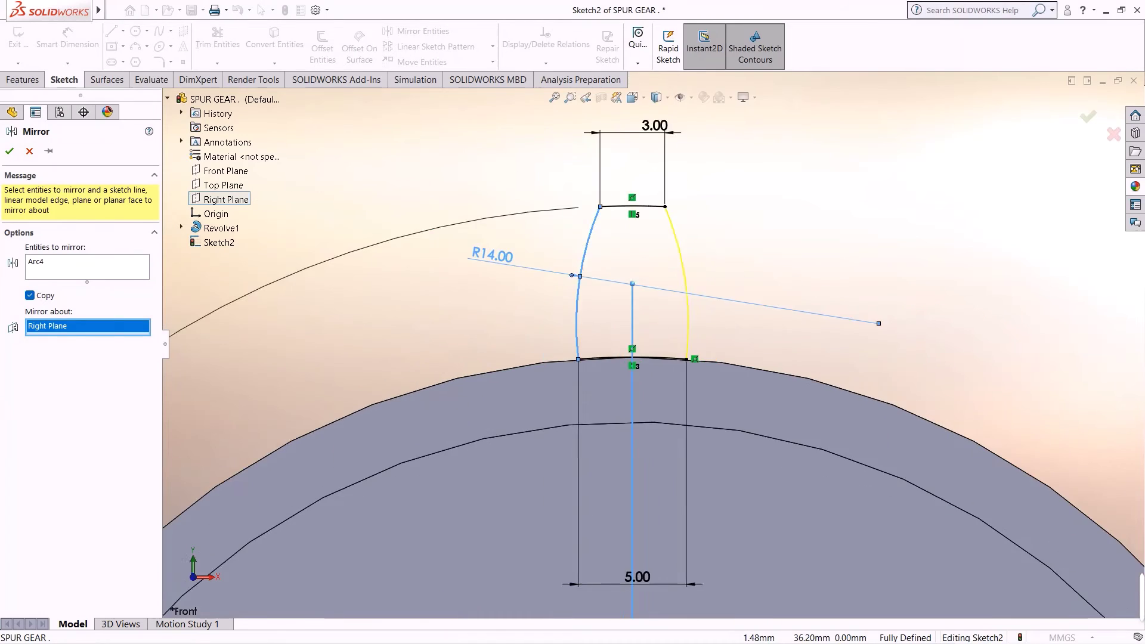
pyautogui.scroll(4, 653, 338)
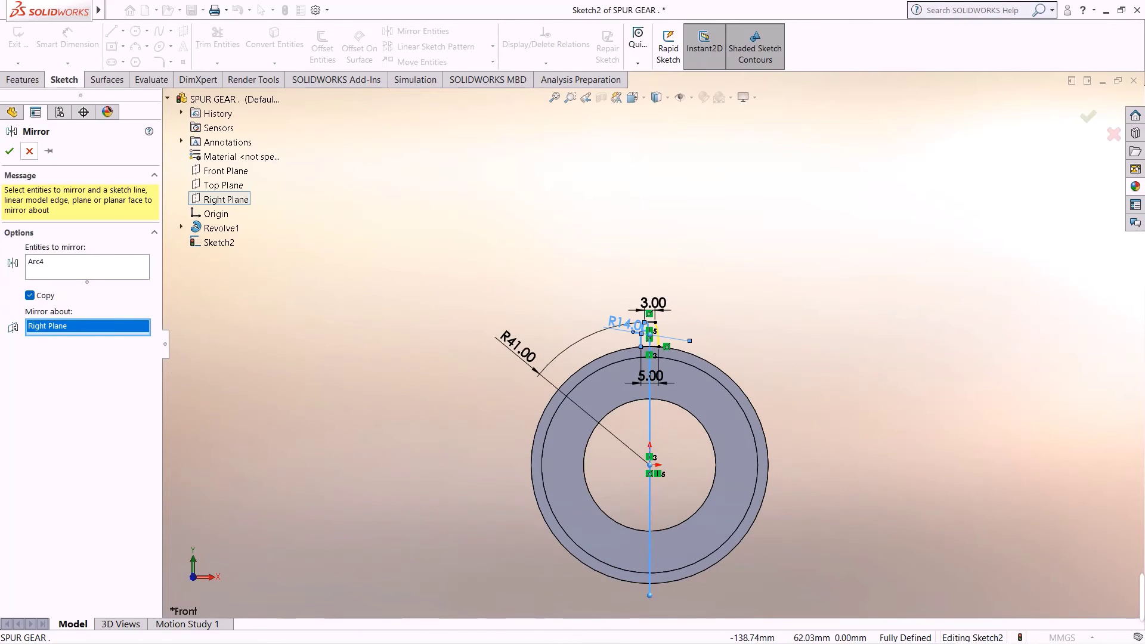
pyautogui.click(9, 150)
# Step: Circular-pattern the complete tooth profile around the origin with 25 equally spaced instances over 360 degrees
pyautogui.scroll(-9, 658, 334)
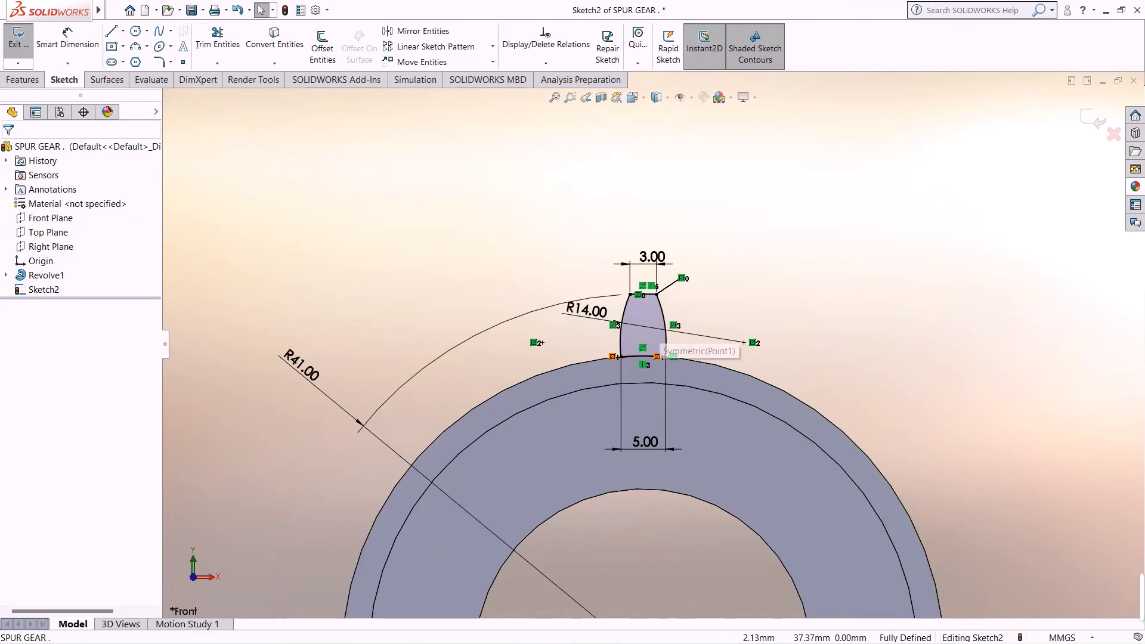
pyautogui.scroll(3, 659, 336)
pyautogui.scroll(5, 650, 310)
pyautogui.scroll(-1, 650, 310)
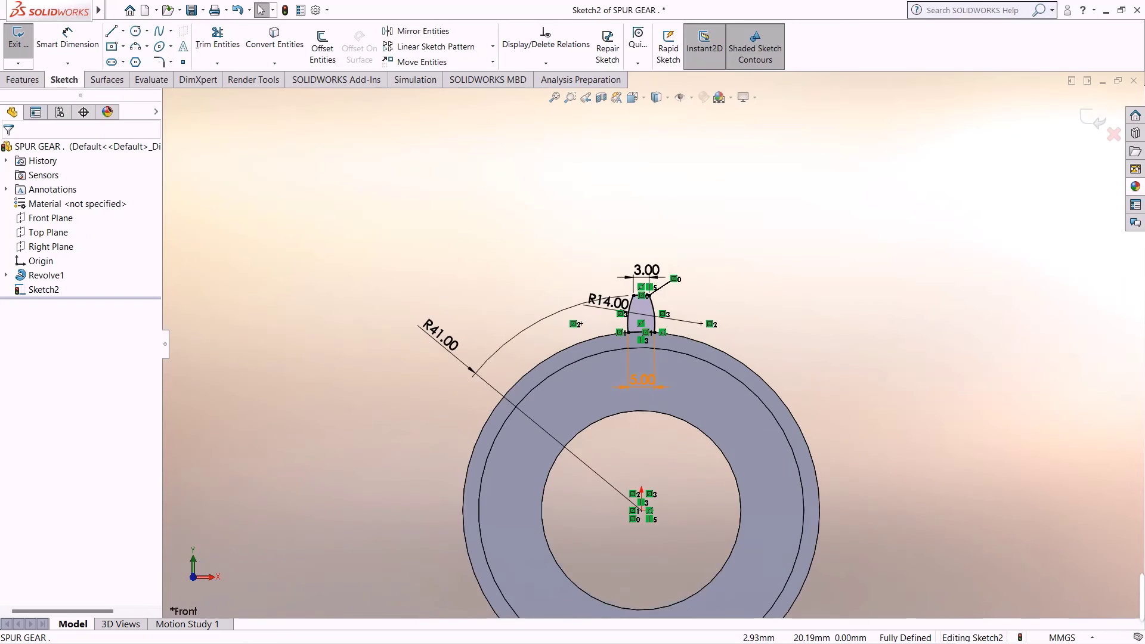
pyautogui.scroll(-8, 657, 308)
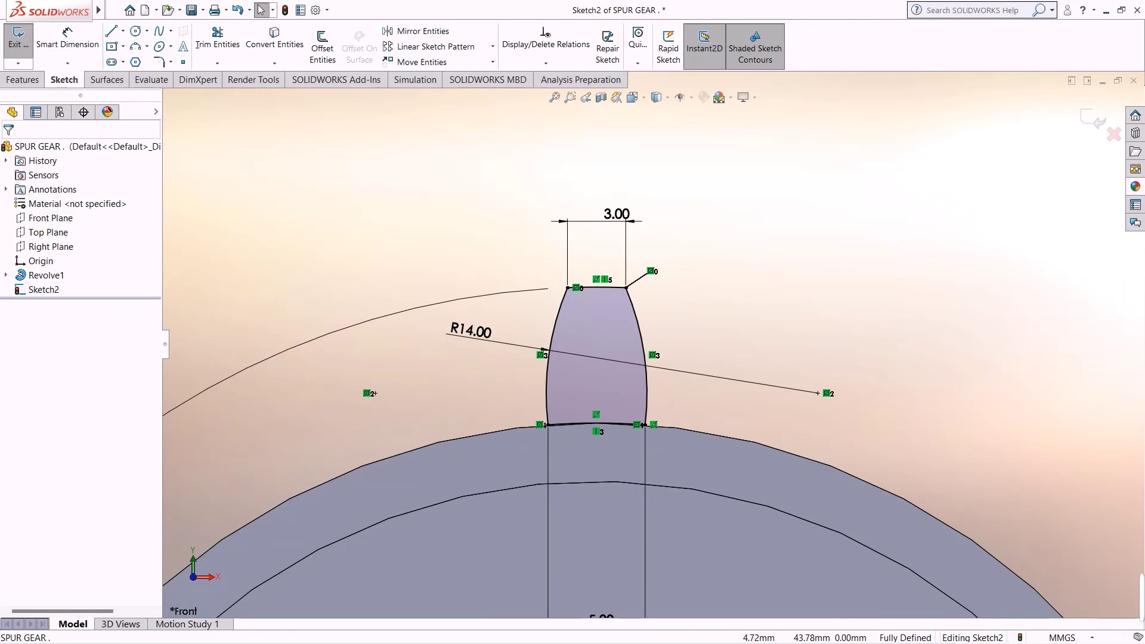
pyautogui.moveTo(687, 213); pyautogui.dragTo(494, 501)
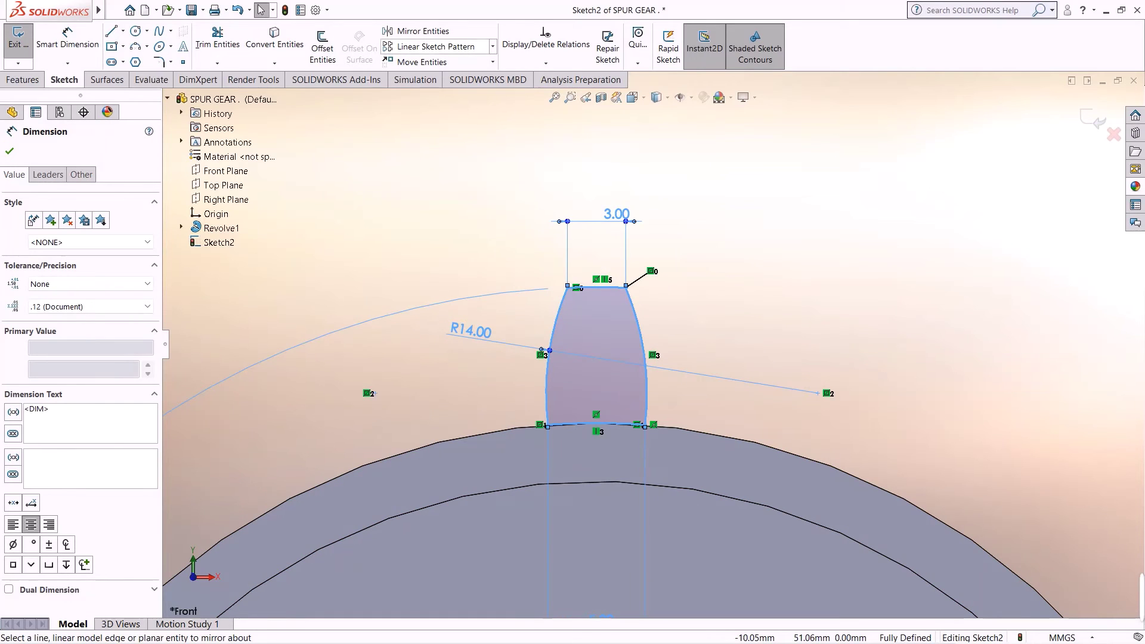
pyautogui.click(493, 47)
pyautogui.click(450, 77)
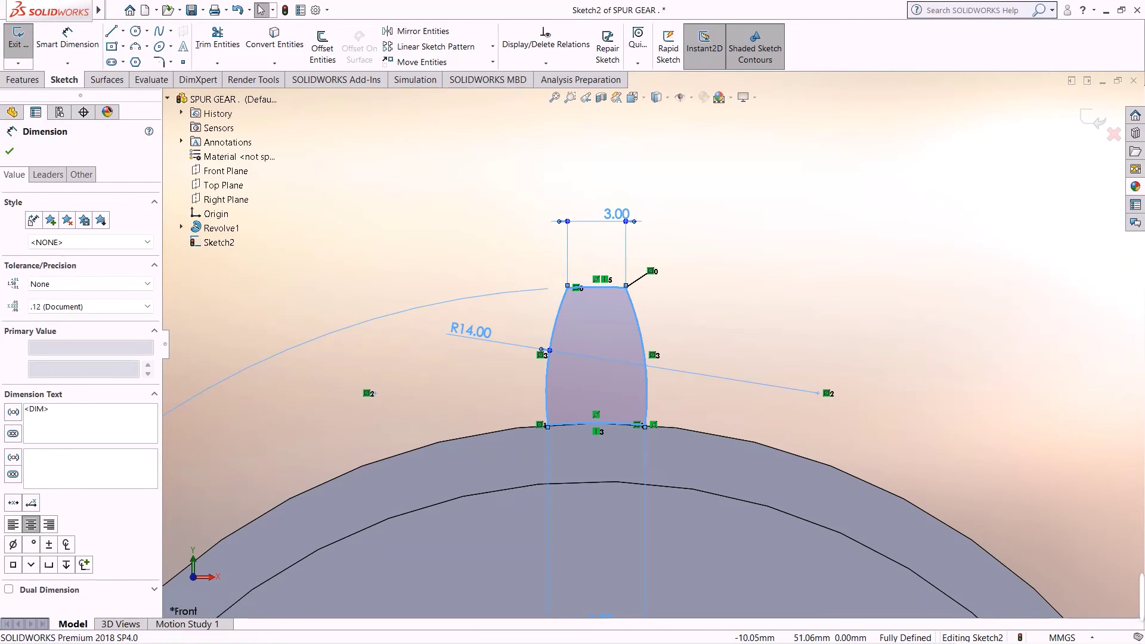
pyautogui.scroll(5, 654, 346)
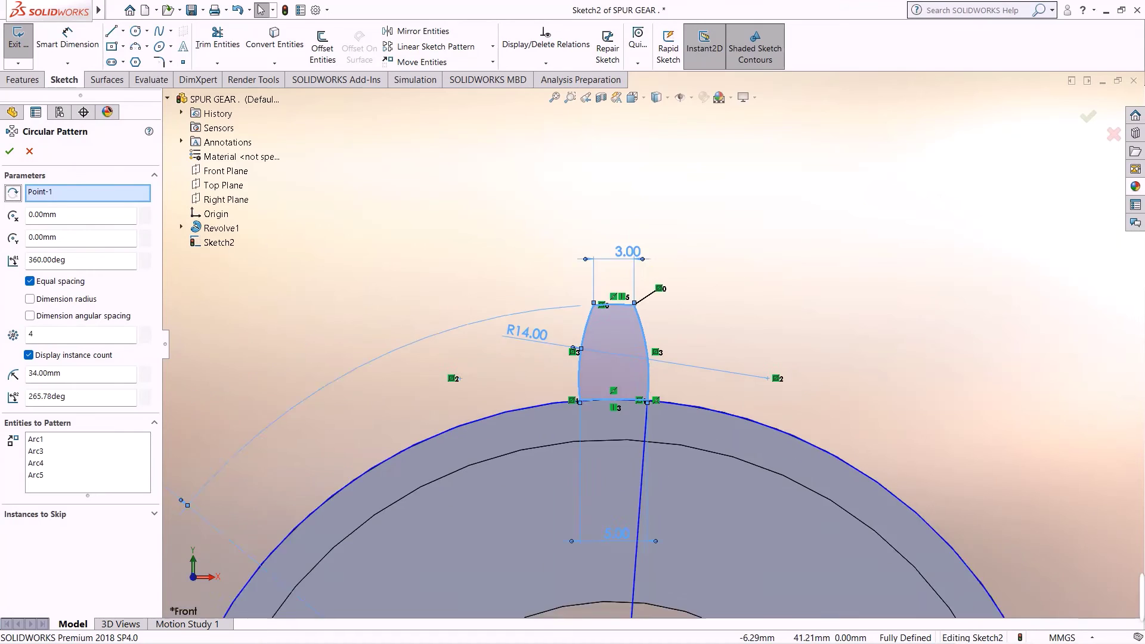
pyautogui.scroll(4, 662, 286)
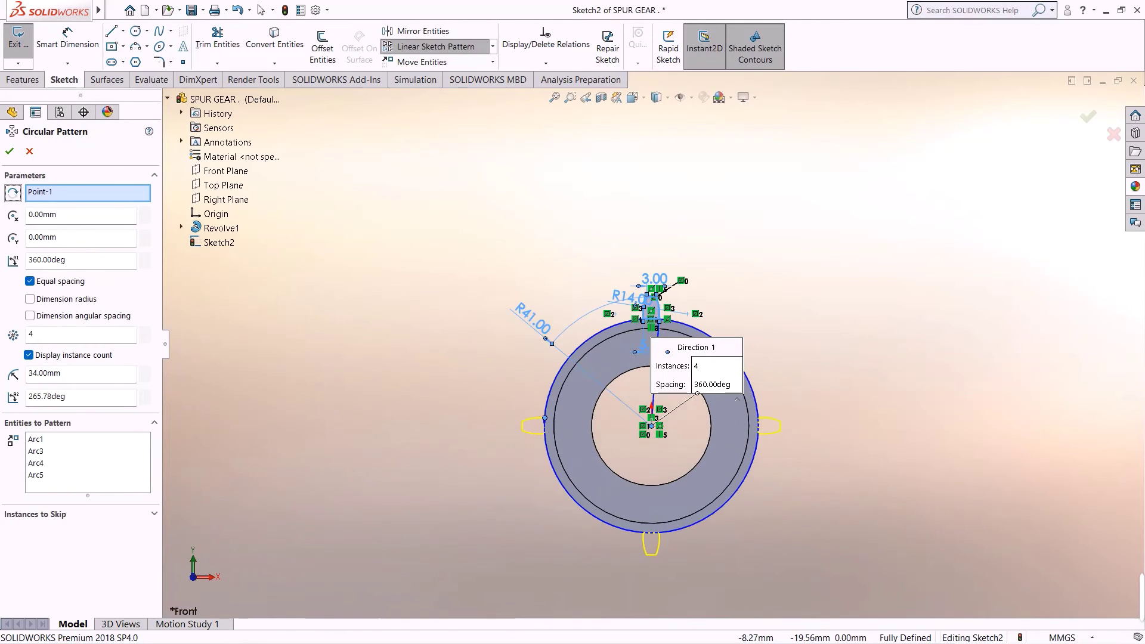
pyautogui.doubleClick(47, 334)
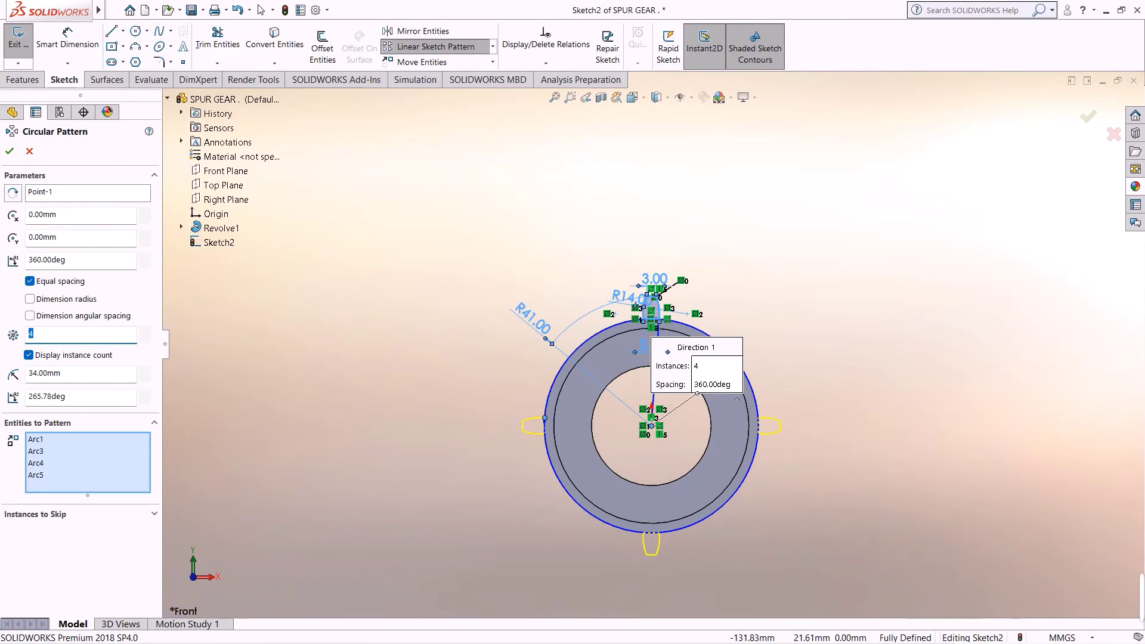
pyautogui.press('Return')
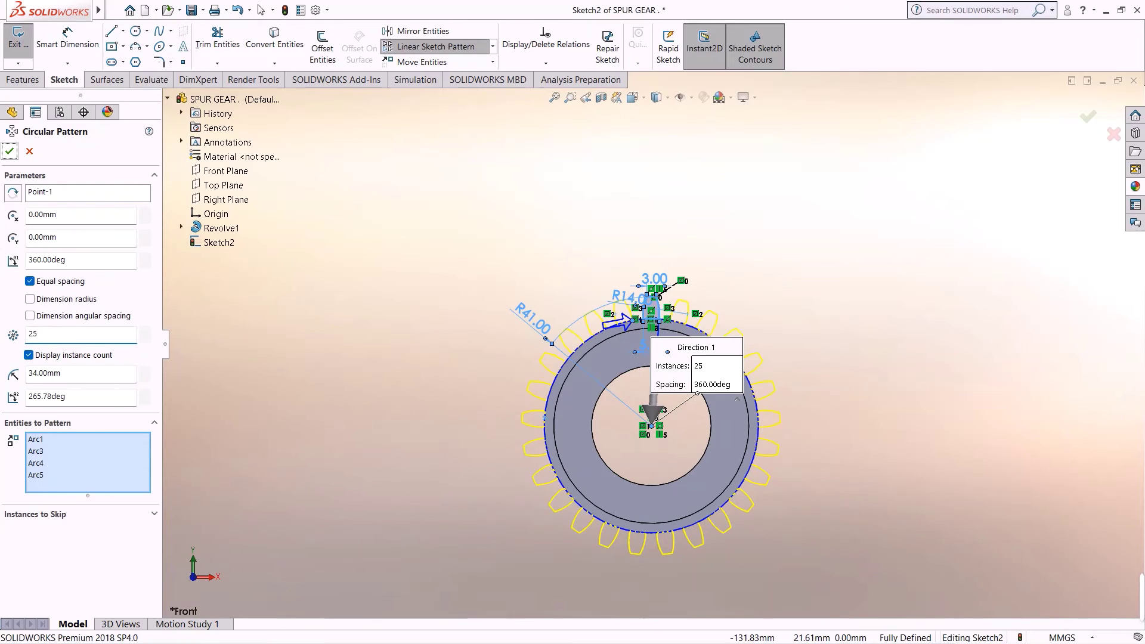
pyautogui.press('Return')
# Step: Extrude the tooth sketch 12 mm as a merged blind boss, reversed so the teeth run back along the gear body
pyautogui.moveTo(813, 307); pyautogui.dragTo(731, 323, button='middle')
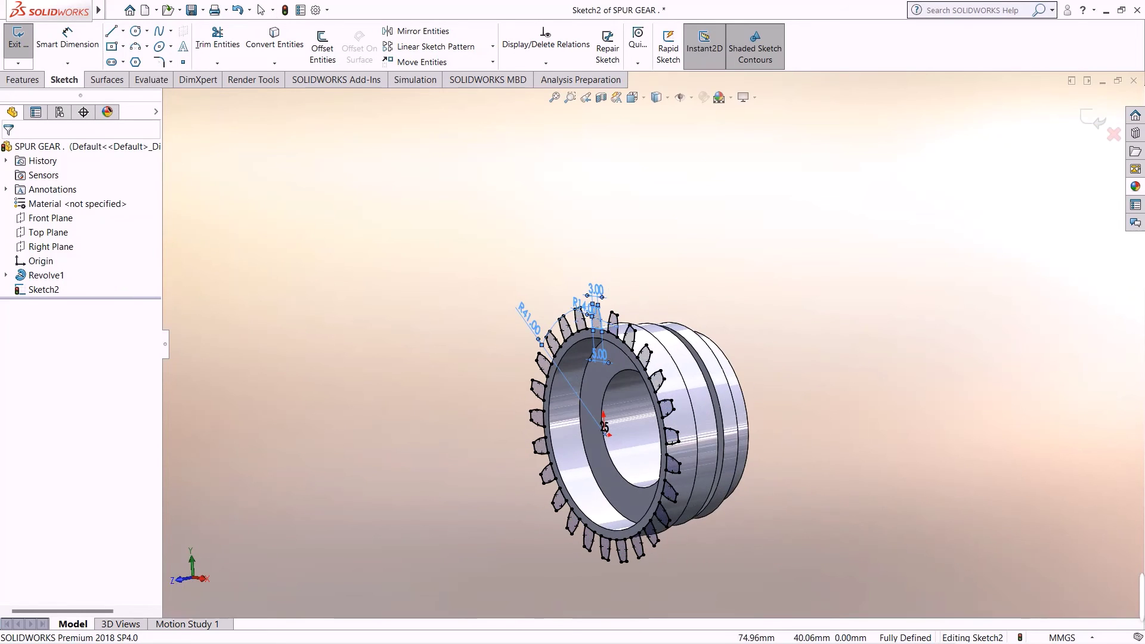
pyautogui.click(22, 80)
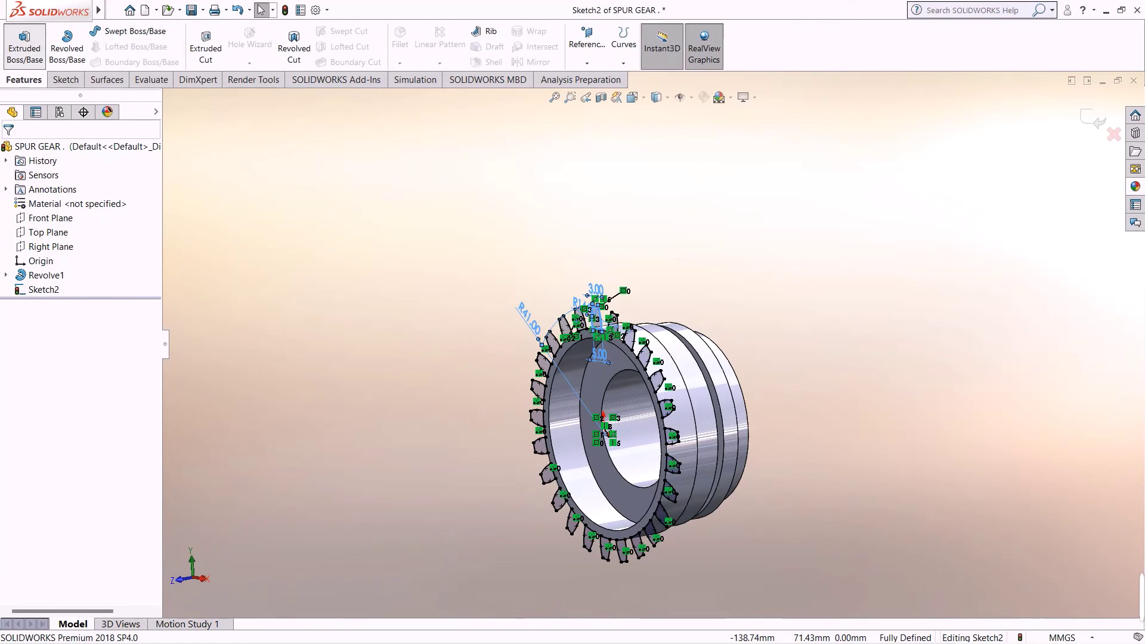
pyautogui.click(25, 45)
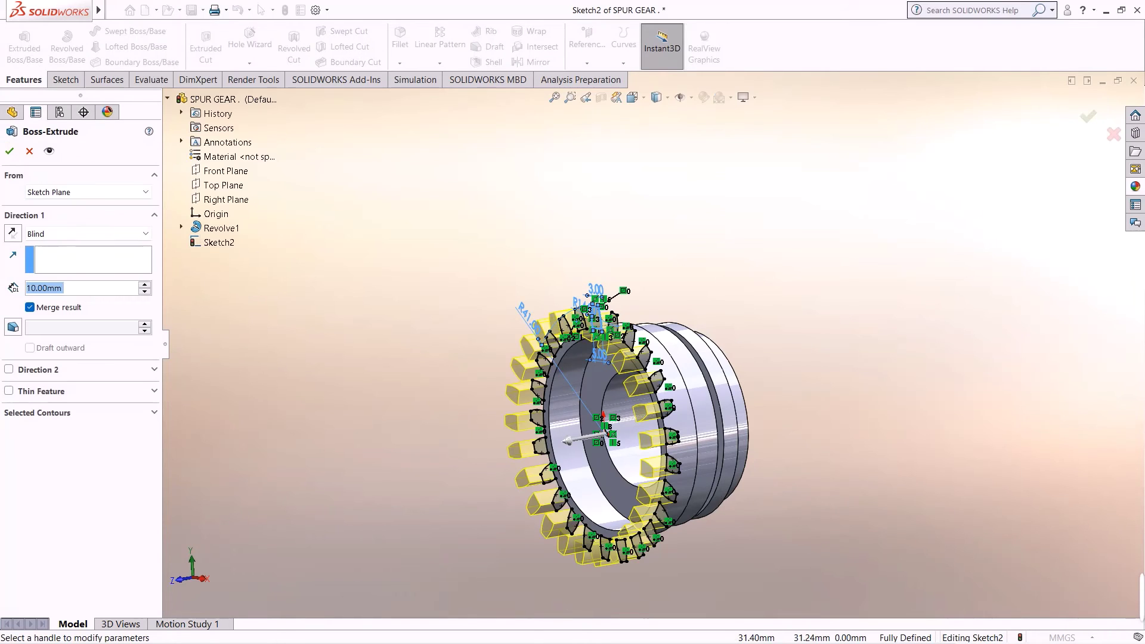
pyautogui.click(12, 234)
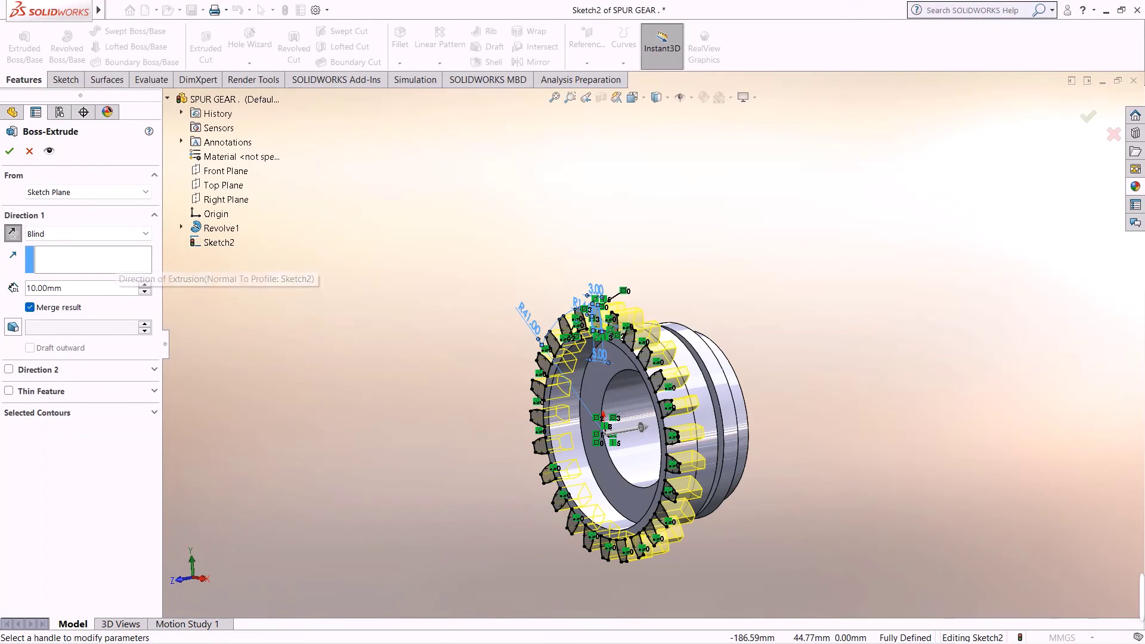
pyautogui.write('12')
pyautogui.press('Return')
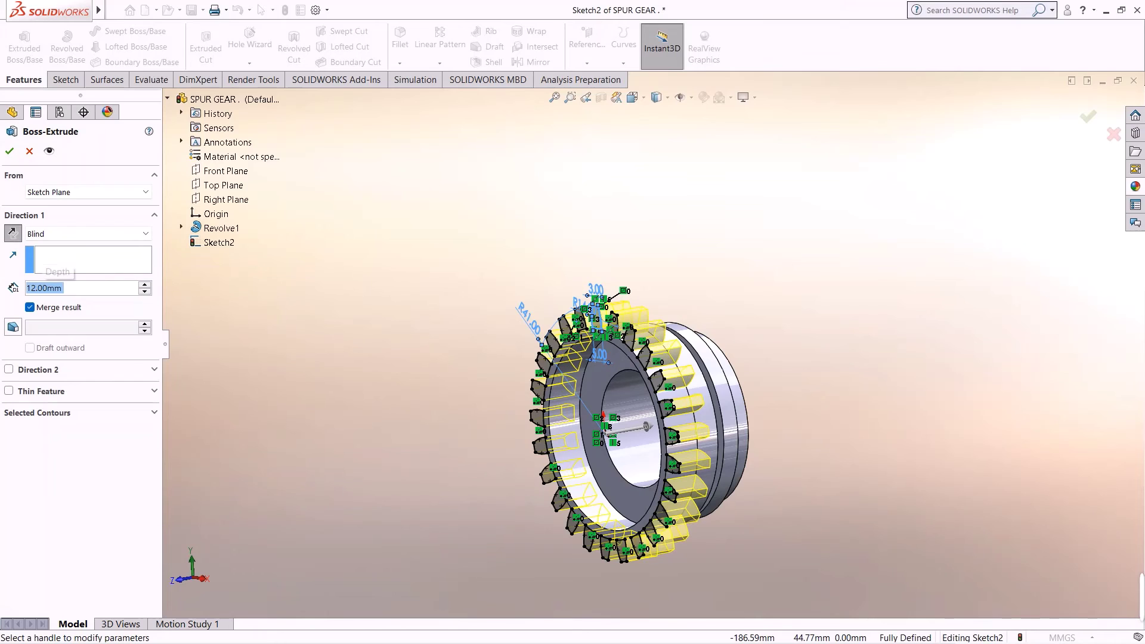
pyautogui.press('Return')
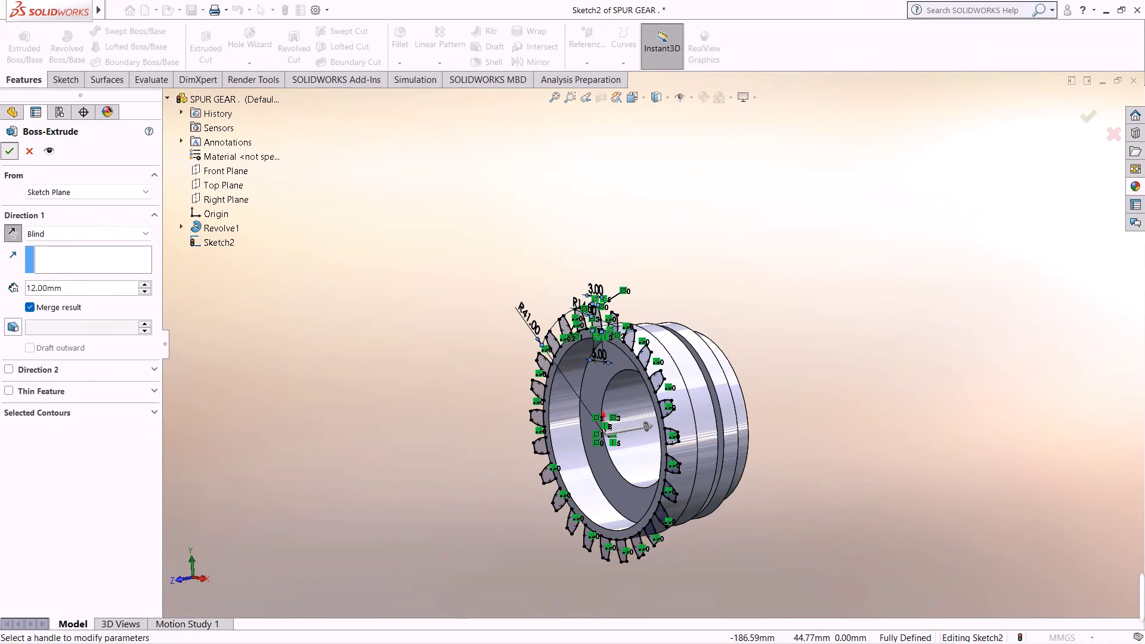
pyautogui.press('Escape')
# Step: Start a sketch on the flat ring face at the hub end opposite the teeth and view it face-on
pyautogui.moveTo(572, 411); pyautogui.dragTo(679, 358, button='middle')
pyautogui.rightClick(672, 363)
pyautogui.click(701, 344)
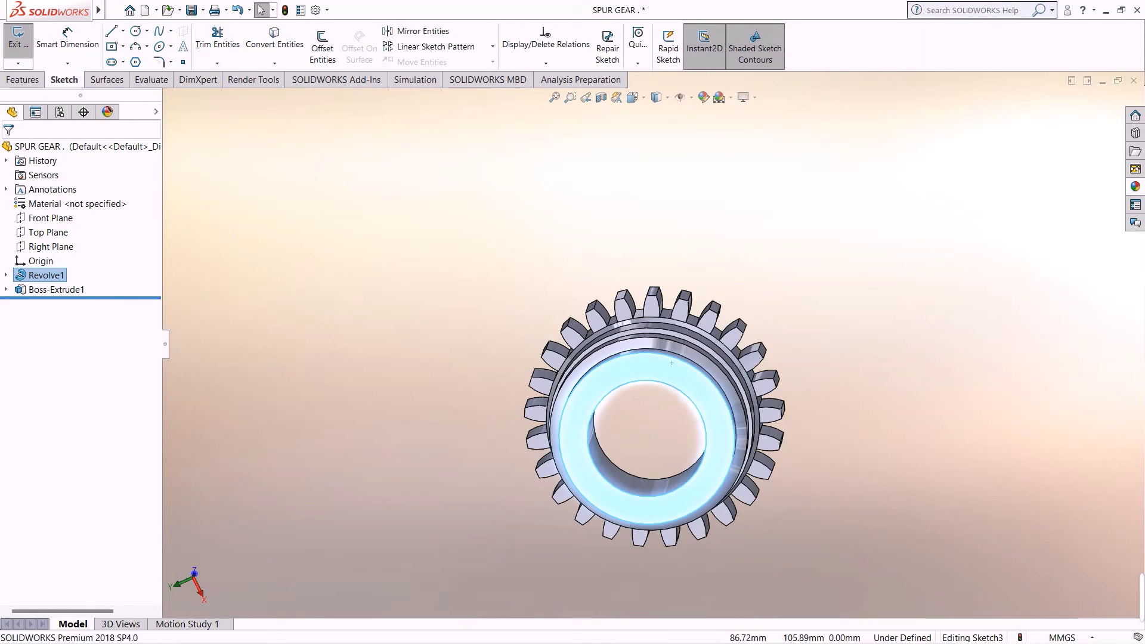
pyautogui.rightClick(37, 307)
pyautogui.click(64, 291)
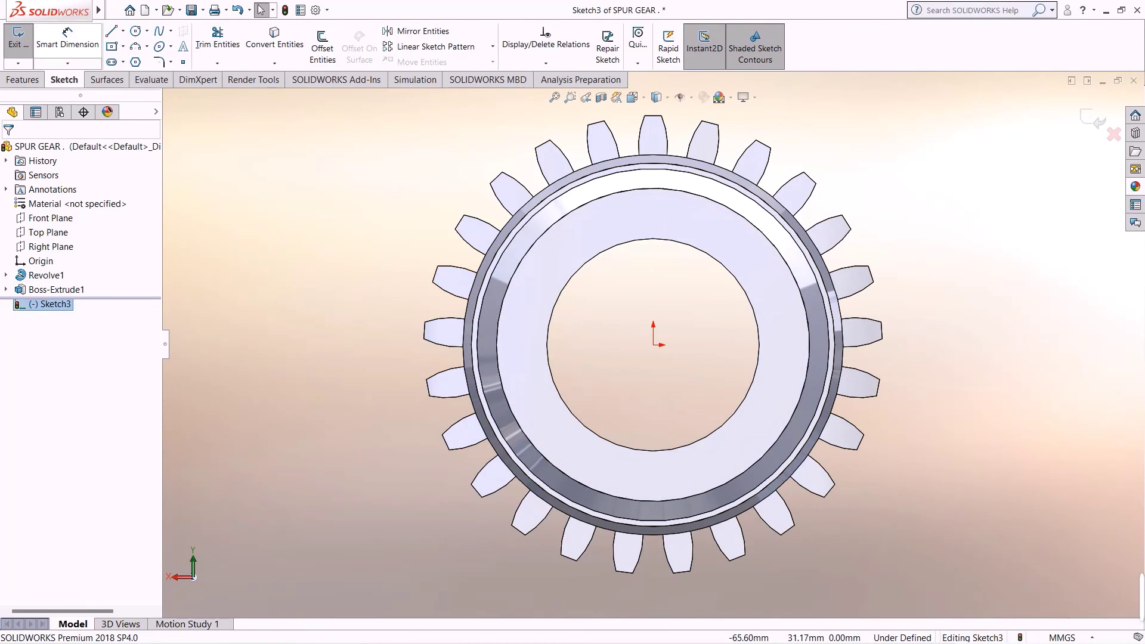
# Step: Draw a center rectangle about 6.2 by 6.4 mm, centered on the topmost point of the bore edge
pyautogui.click(112, 46)
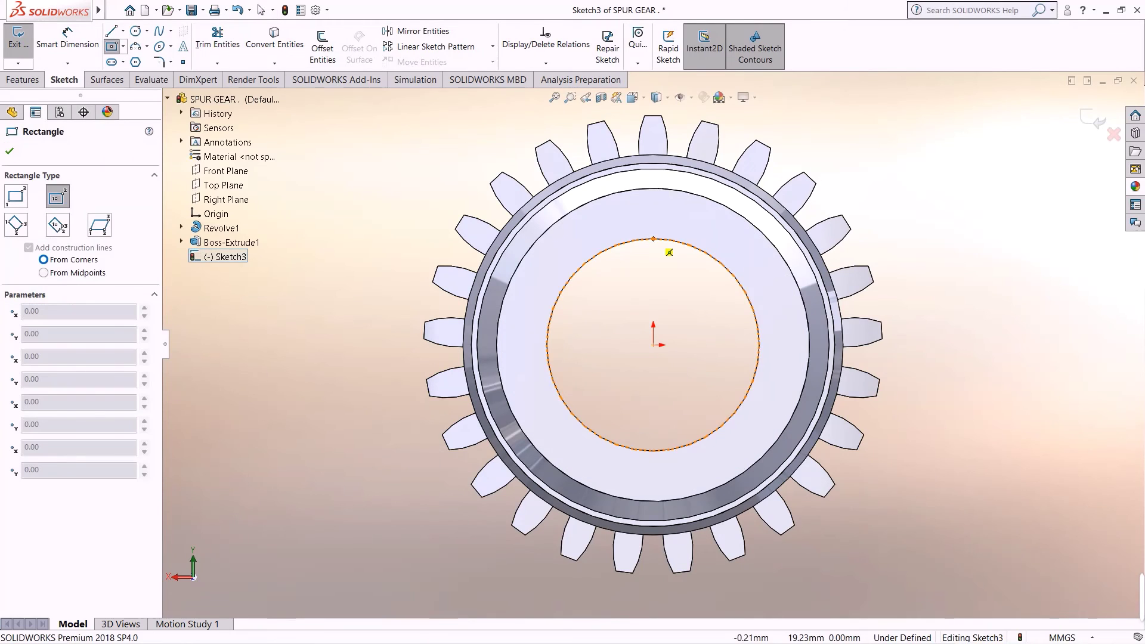
pyautogui.click(653, 239)
pyautogui.click(670, 221)
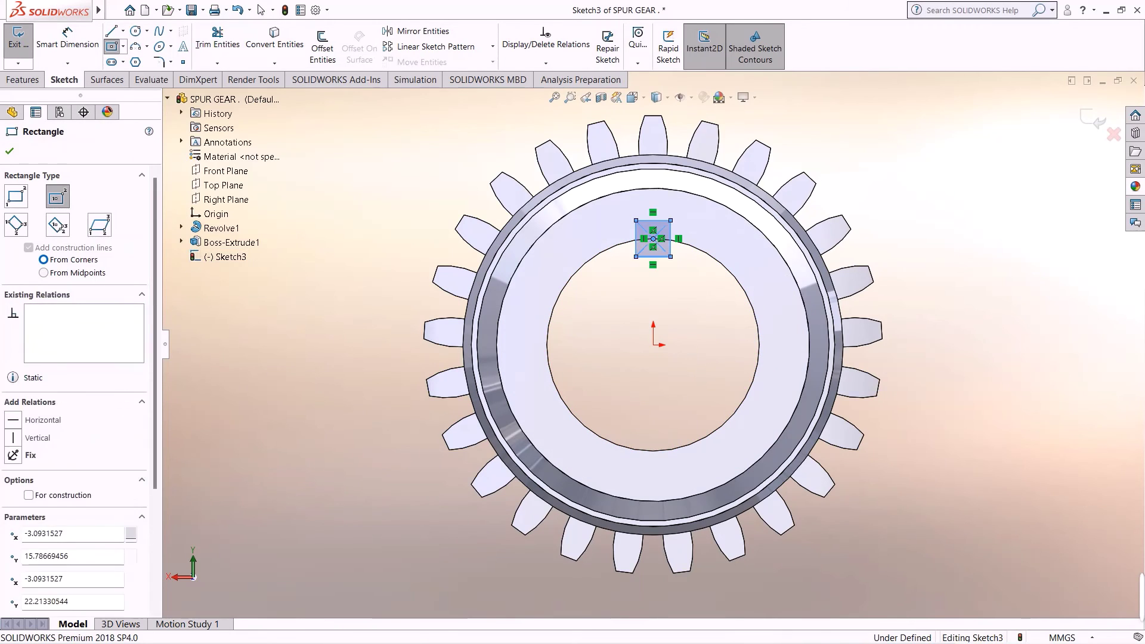
# Step: Dimension the rectangle's lower edge as 6 mm wide
pyautogui.click(68, 39)
pyautogui.click(653, 256)
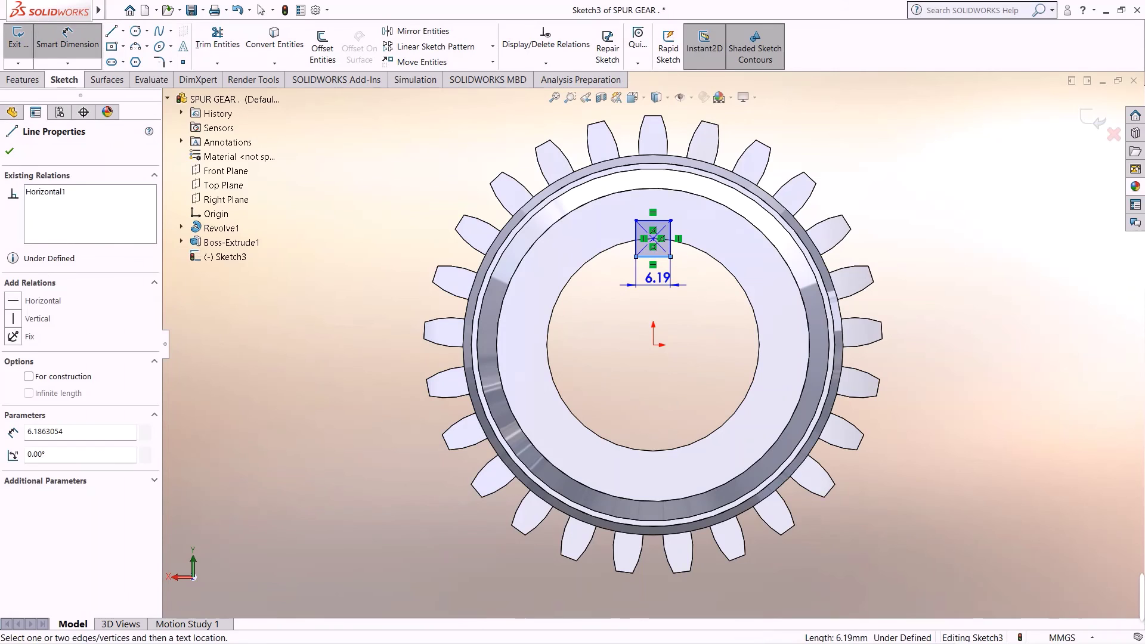
pyautogui.click(656, 264)
pyautogui.write('6')
pyautogui.press('Return')
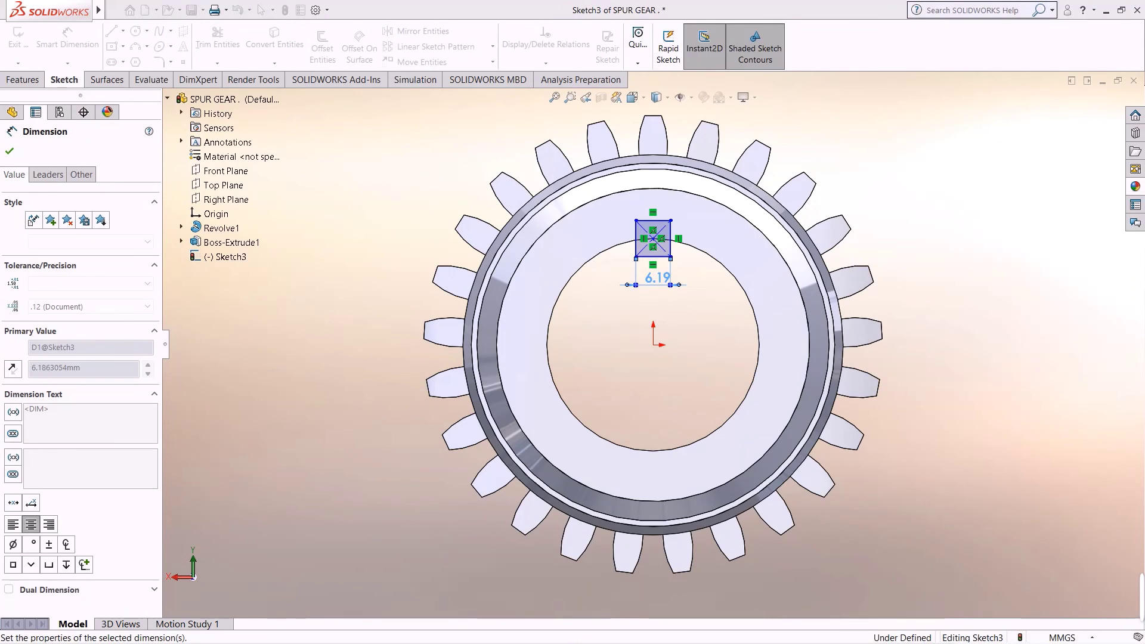
# Step: Dimension the distance from the rectangle's center point to its upper edge as 3 mm
pyautogui.scroll(-3, 656, 236)
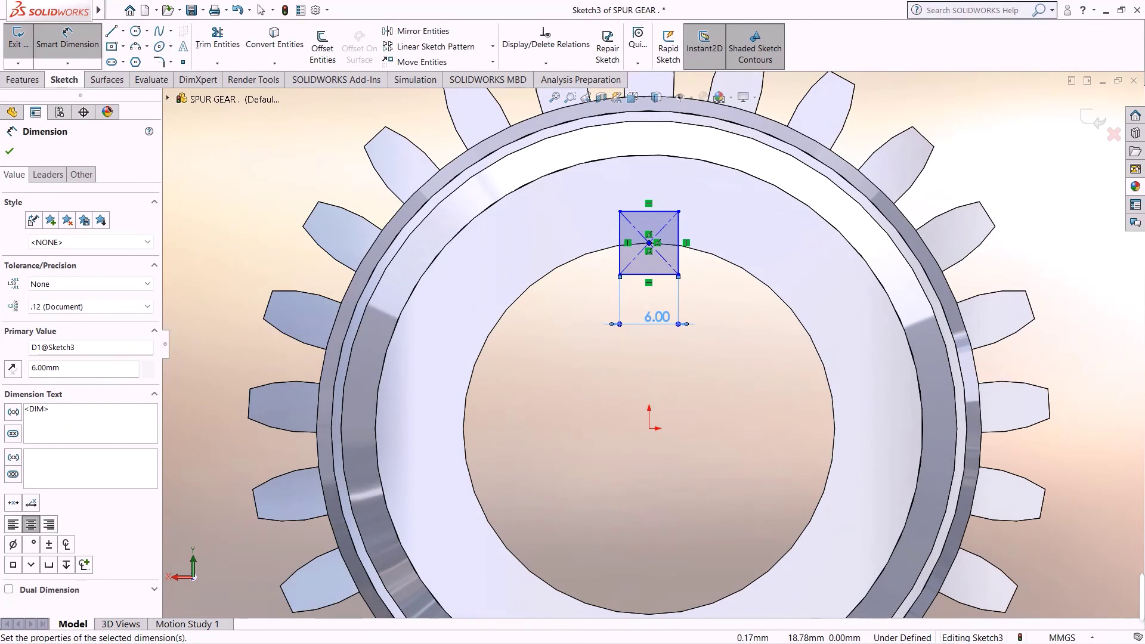
pyautogui.click(649, 242)
pyautogui.click(660, 211)
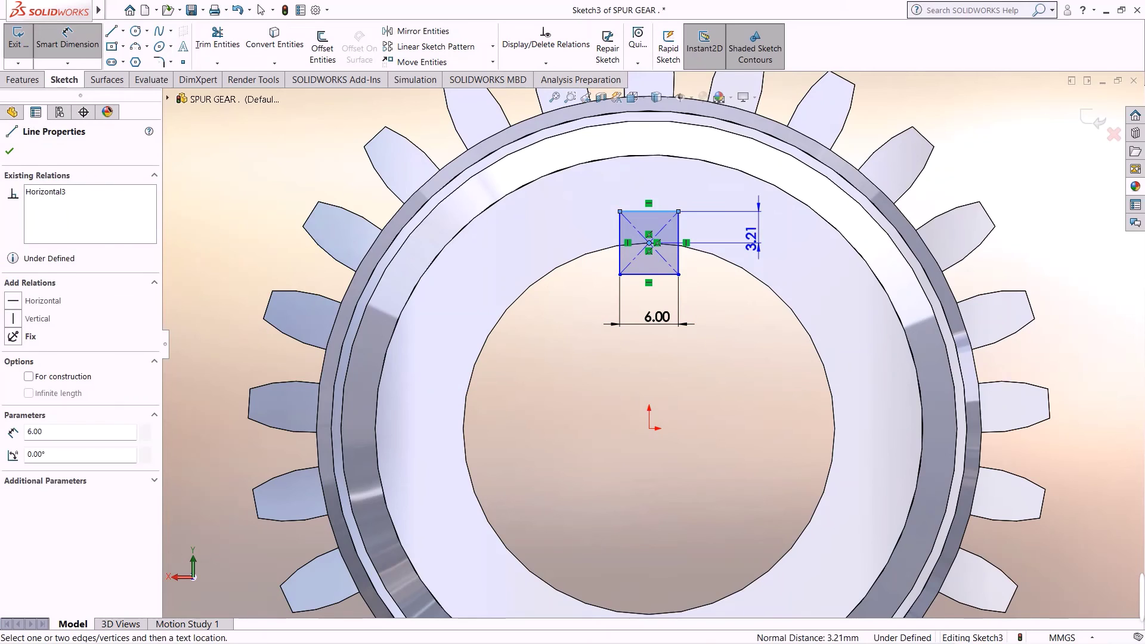
pyautogui.click(757, 232)
pyautogui.write('3')
pyautogui.press('Return')
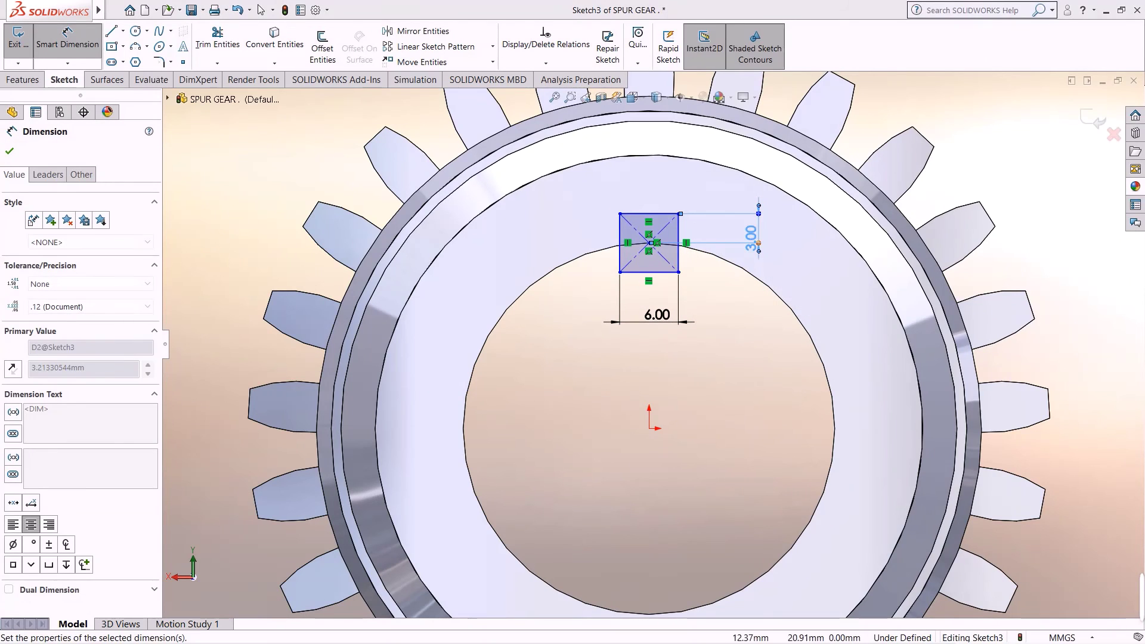
# Step: Add a vertical relation between the rectangle's center point and the origin
pyautogui.click(546, 63)
pyautogui.click(528, 93)
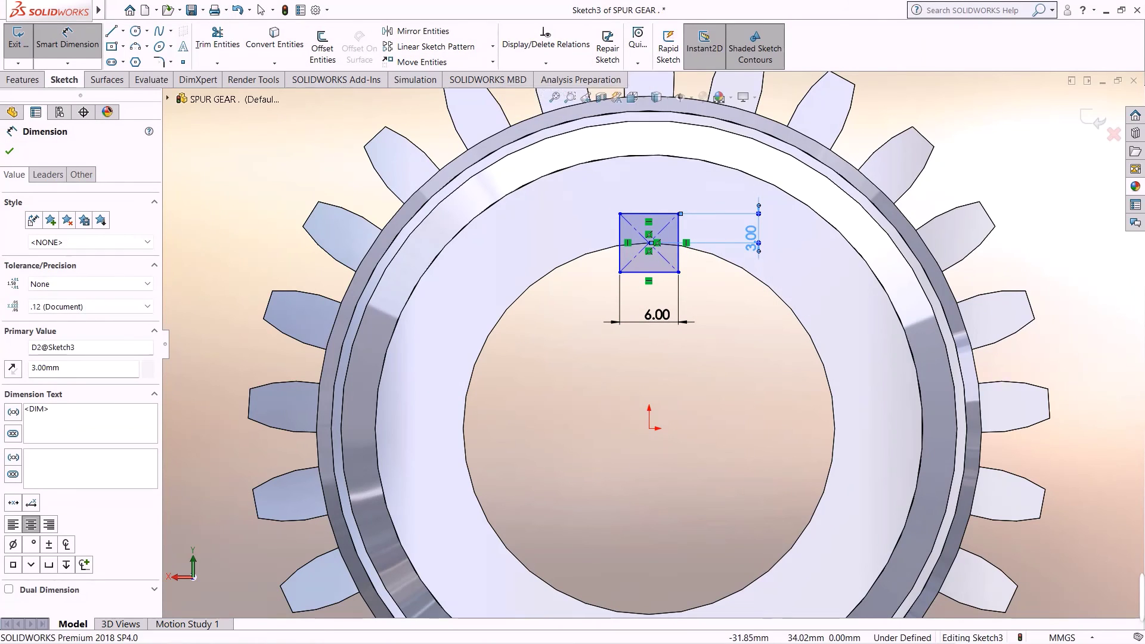
pyautogui.click(650, 428)
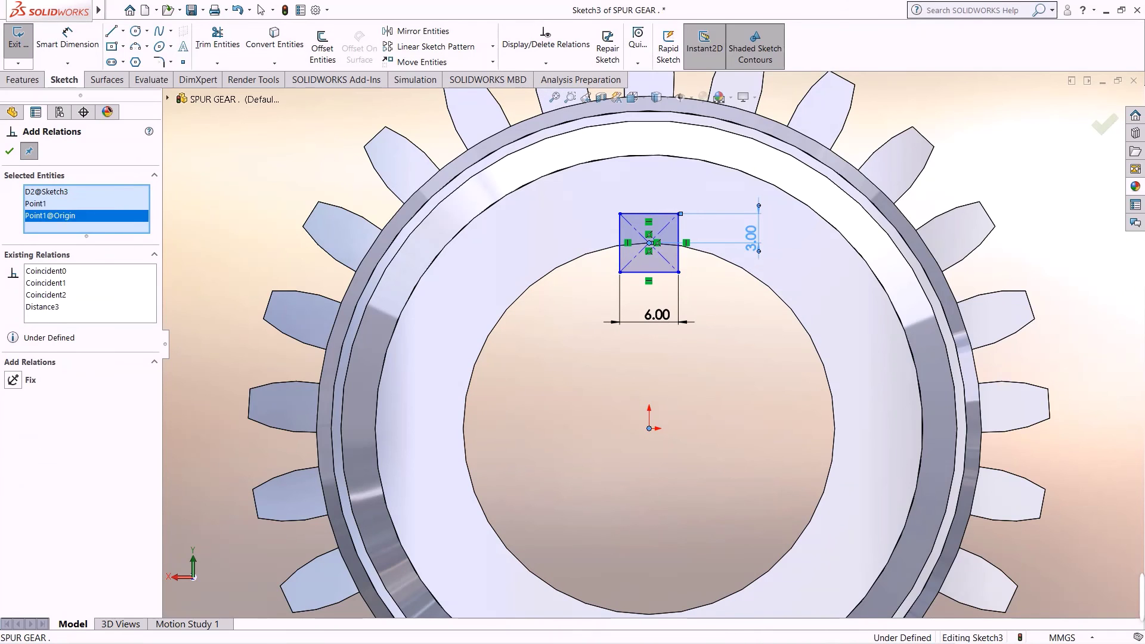
pyautogui.click(13, 398)
pyautogui.click(9, 151)
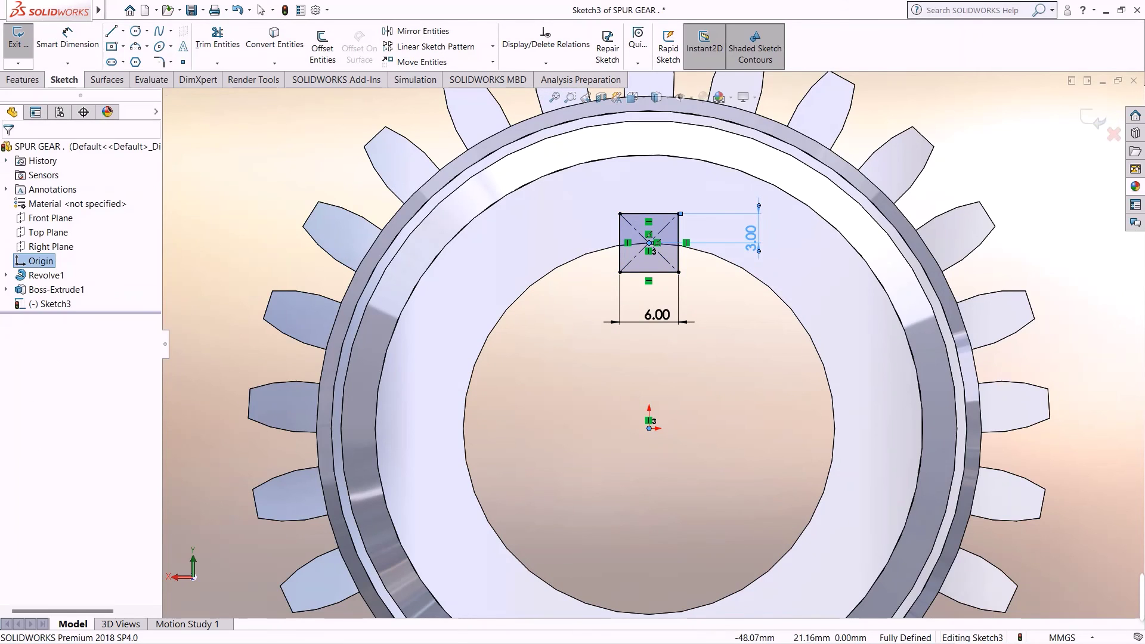
pyautogui.scroll(3, 653, 345)
pyautogui.click(417, 31)
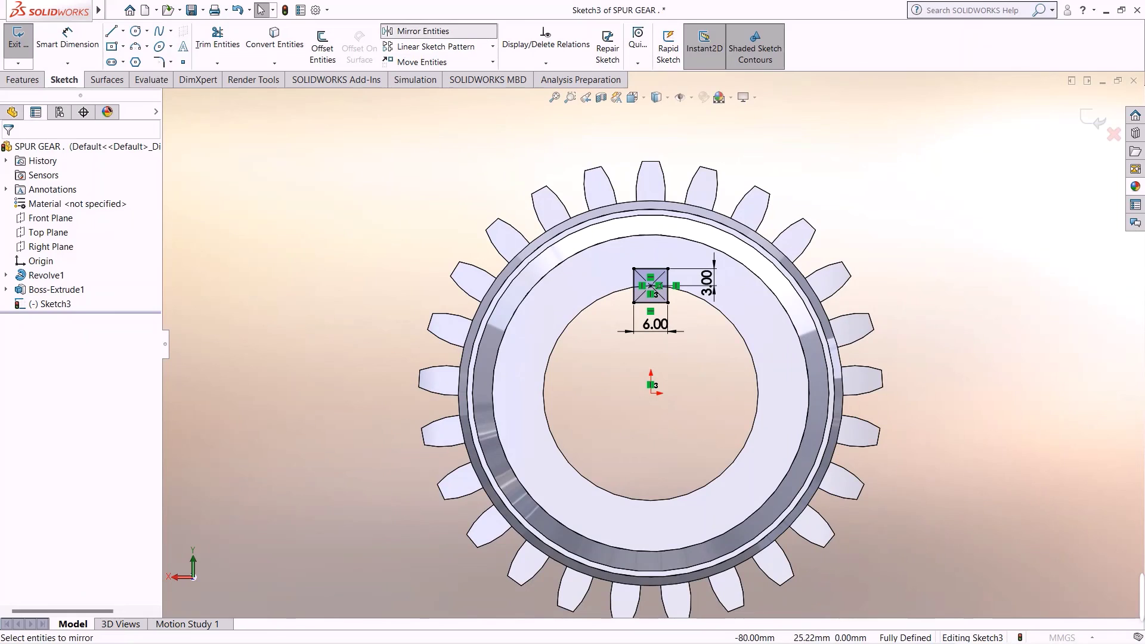
pyautogui.scroll(-3, 655, 298)
pyautogui.moveTo(707, 347); pyautogui.dragTo(707, 347)
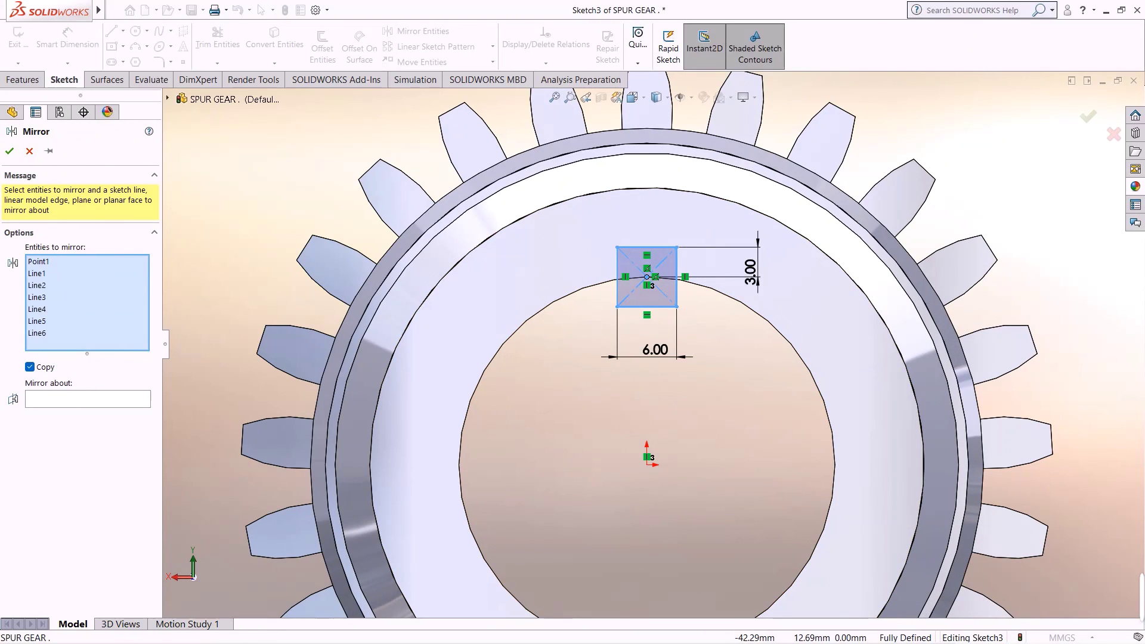
pyautogui.click(87, 399)
pyautogui.click(29, 151)
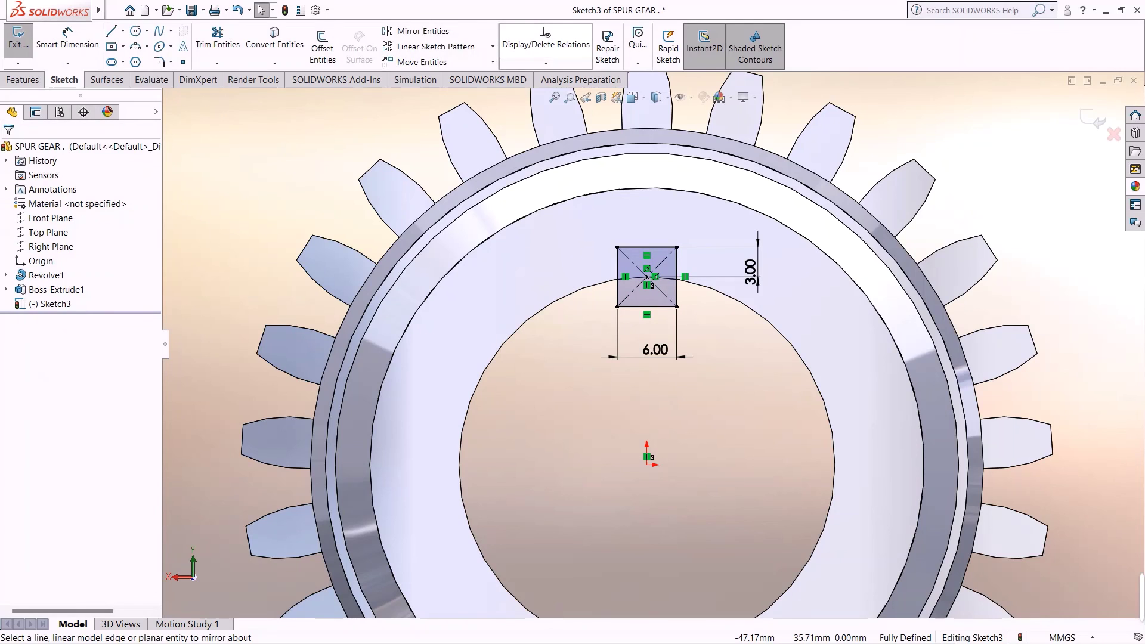
pyautogui.click(493, 46)
pyautogui.click(441, 78)
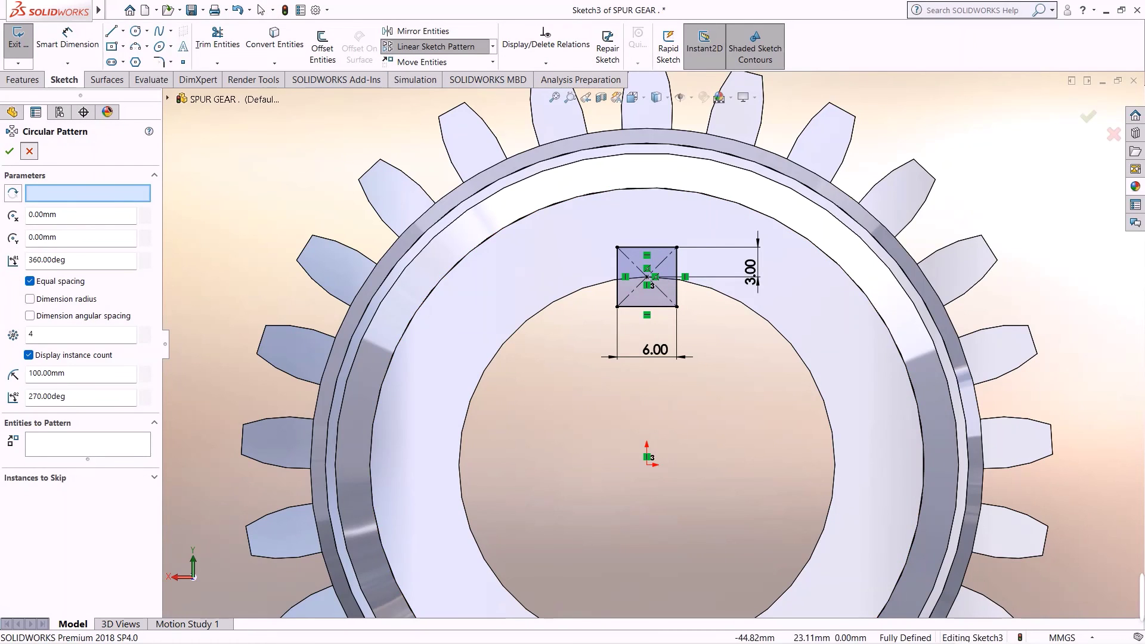
pyautogui.click(30, 151)
pyautogui.moveTo(716, 220); pyautogui.dragTo(622, 278)
pyautogui.press('Escape')
# Step: Circular-pattern the whole rectangle around the origin with 4 equally spaced instances over 360 degrees
pyautogui.moveTo(731, 225)
pyautogui.mouseDown()
pyautogui.moveTo(583, 317)
pyautogui.moveTo(573, 336)
pyautogui.mouseUp()
pyautogui.click(493, 47)
pyautogui.click(429, 74)
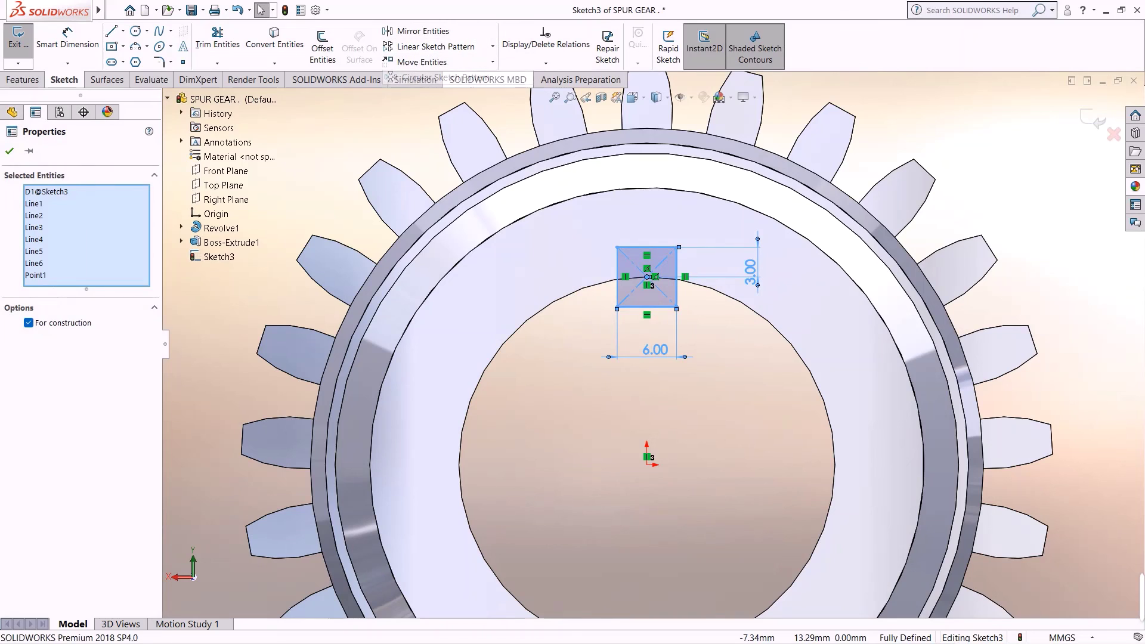
pyautogui.scroll(4, 653, 341)
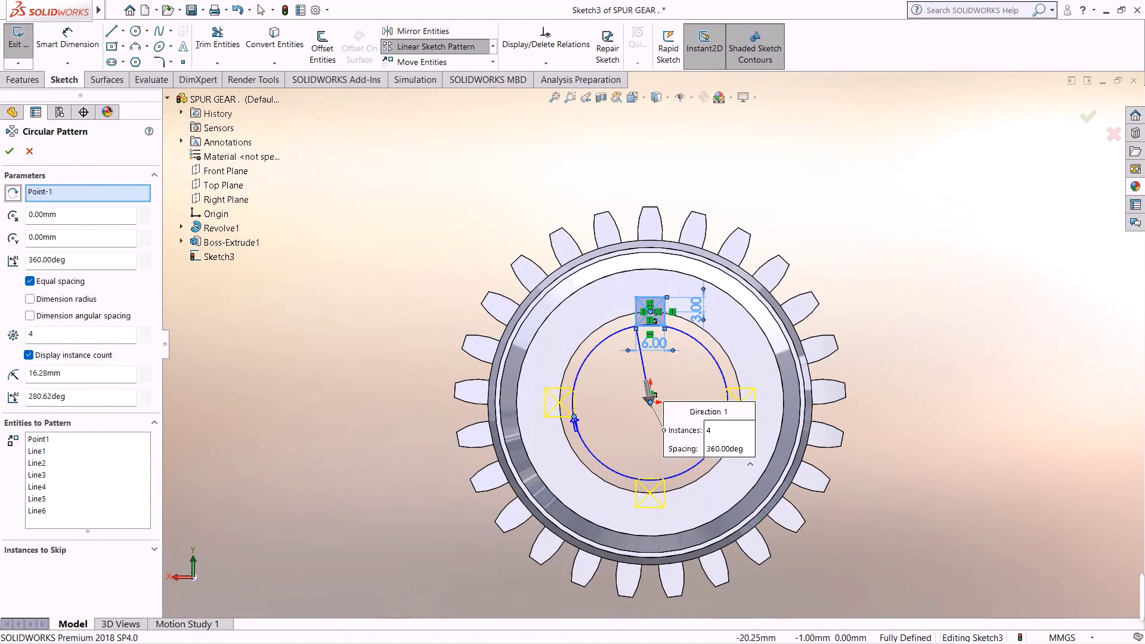
pyautogui.click(9, 150)
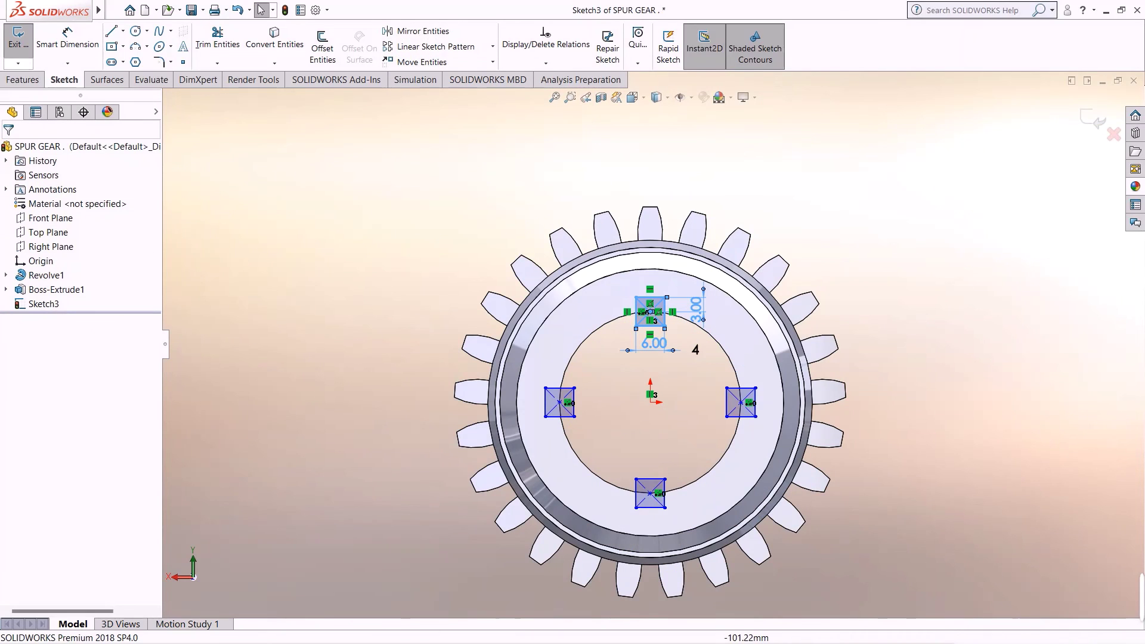
# Step: Extrude-cut the four rectangles with the Through All - Both end condition to form keyways in the bore
pyautogui.click(24, 80)
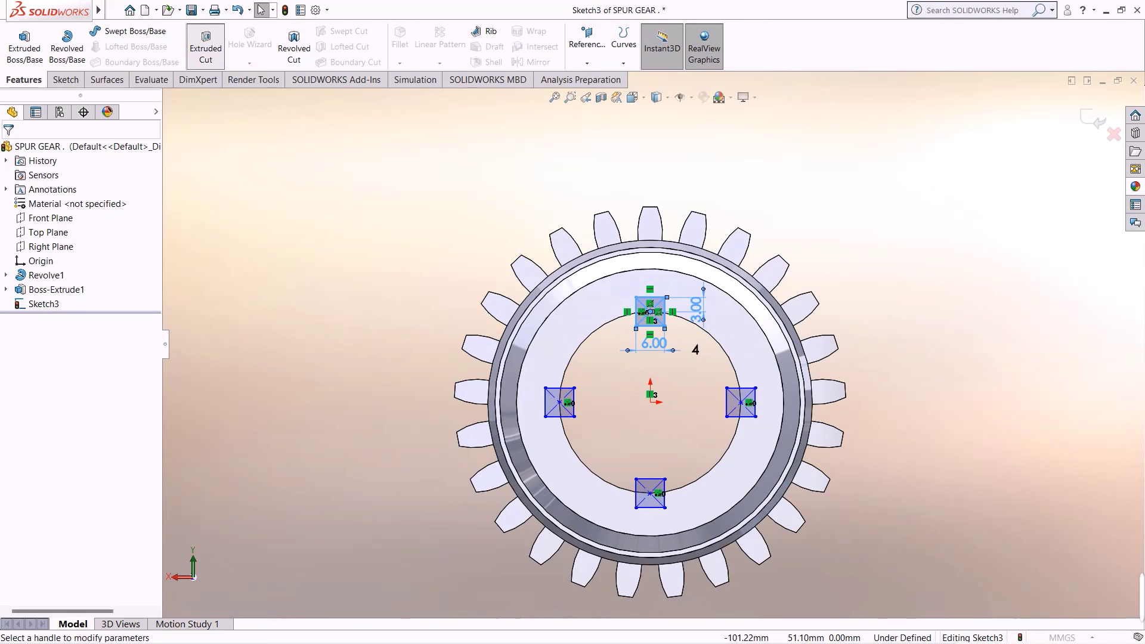
pyautogui.click(205, 46)
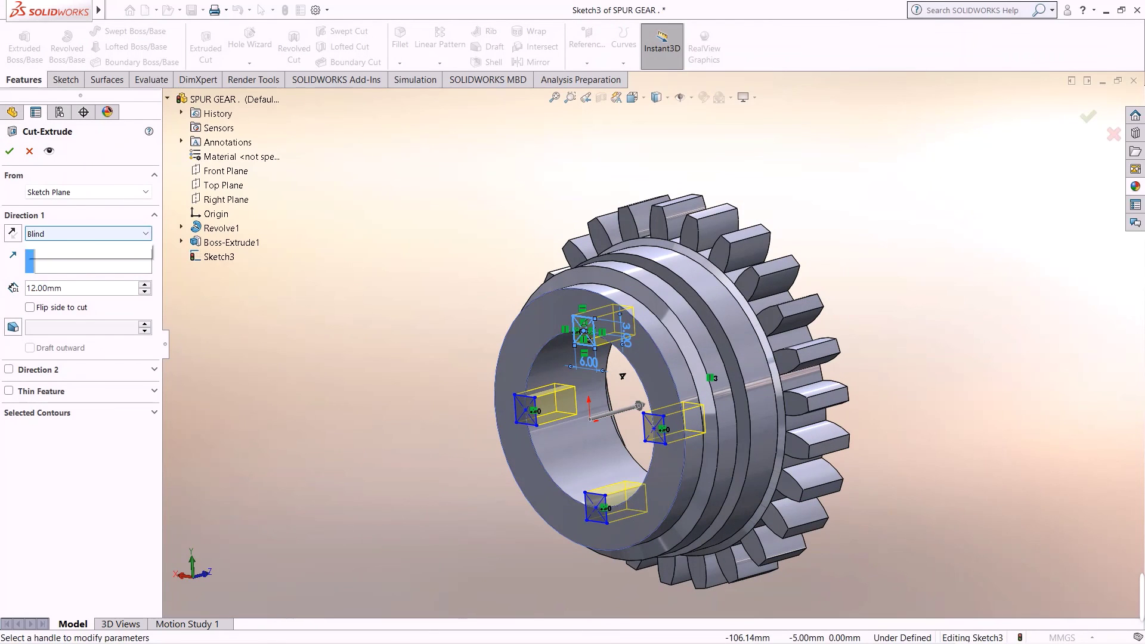
pyautogui.click(88, 234)
pyautogui.click(60, 259)
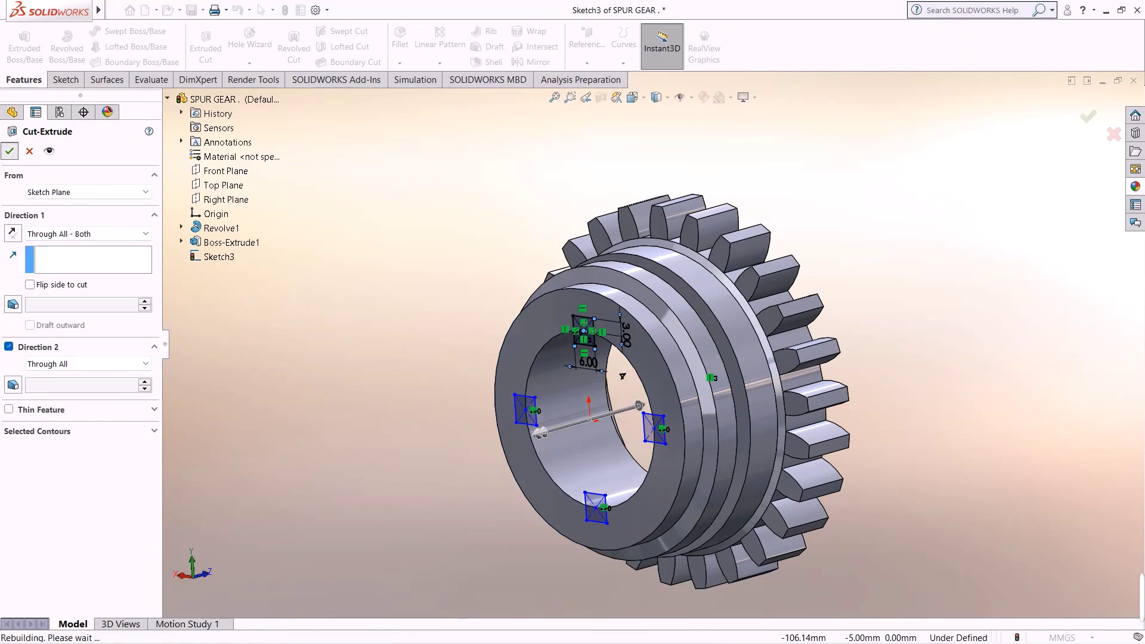